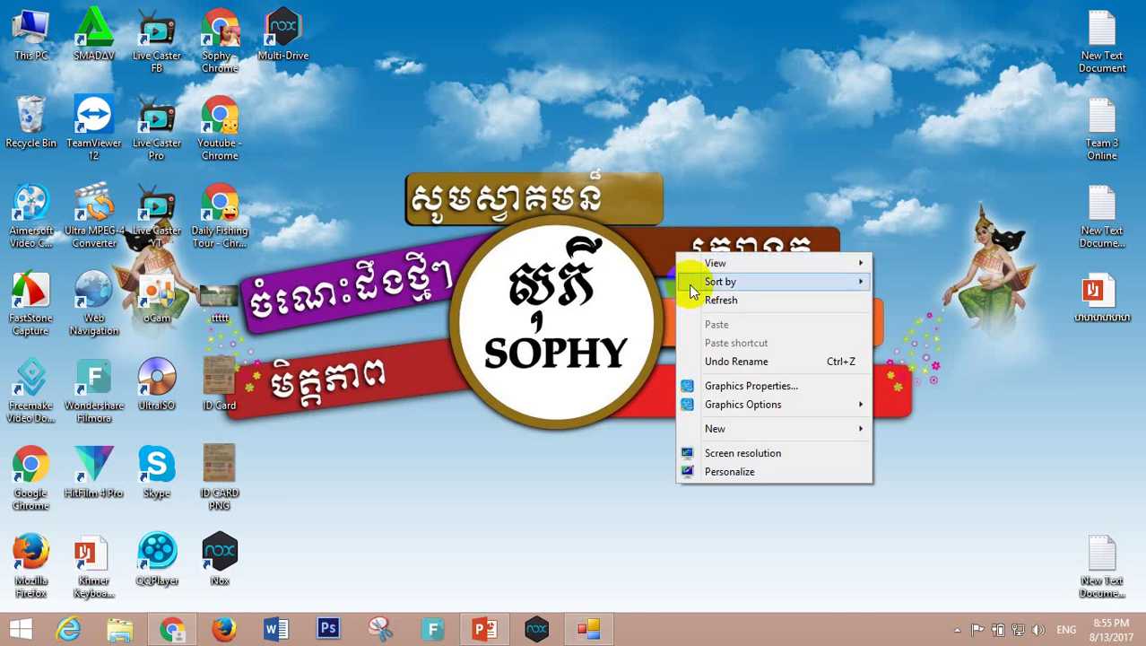
Browse the Daily Fishing folder under This PC > Pictures, then close the window.
left_click(694, 293)
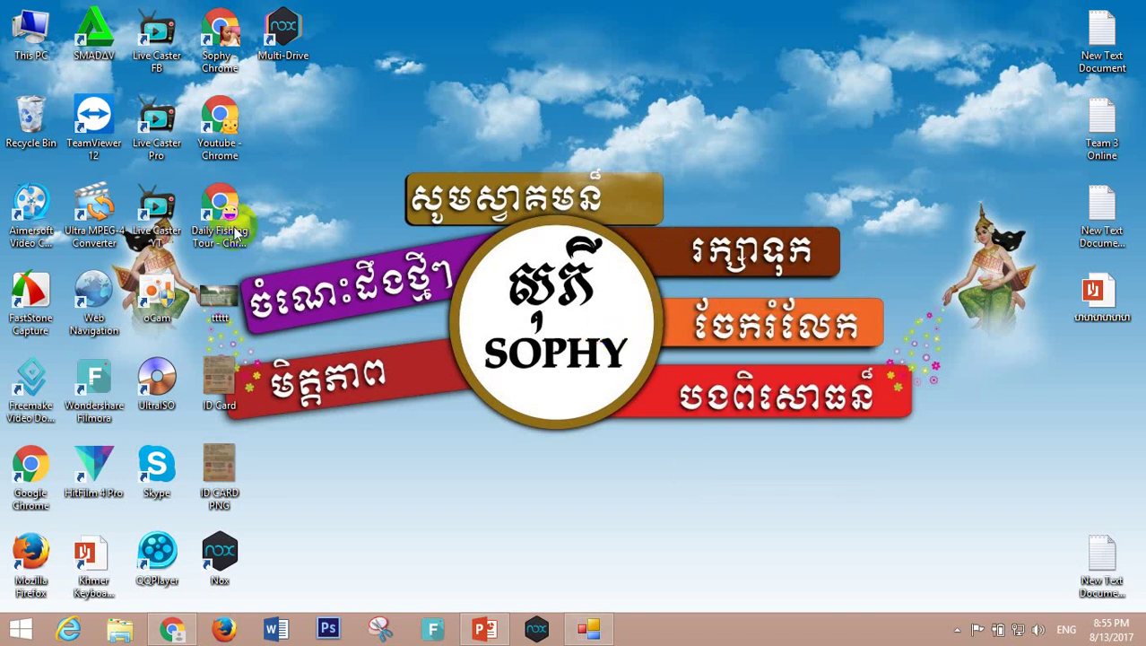
double_click(27, 34)
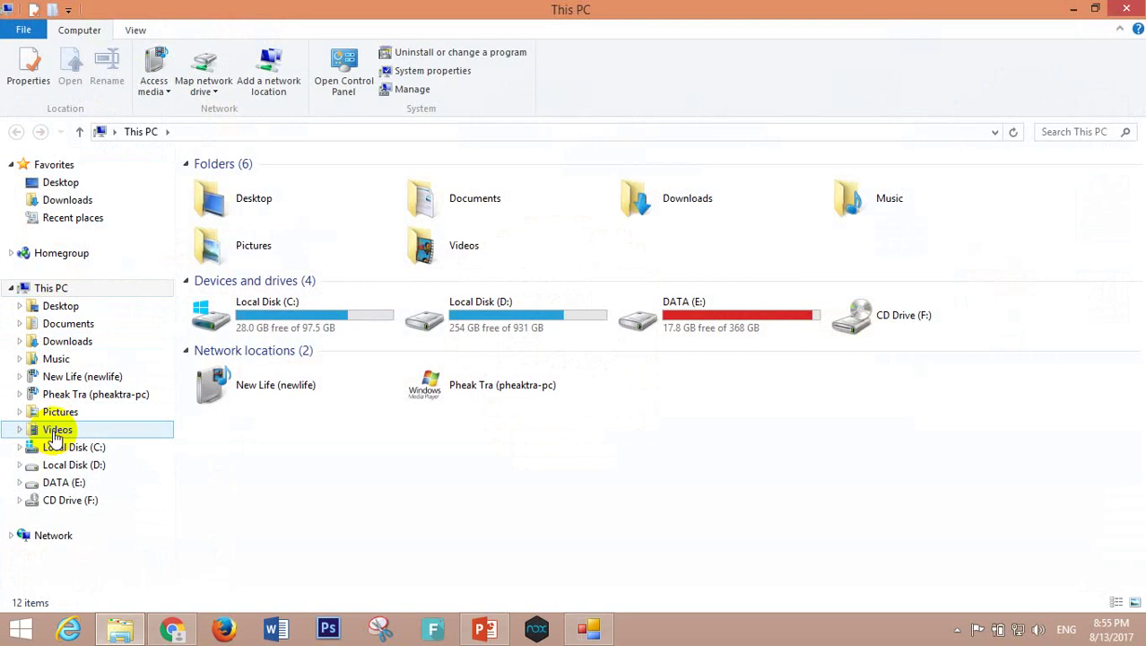
left_click(60, 411)
double_click(435, 199)
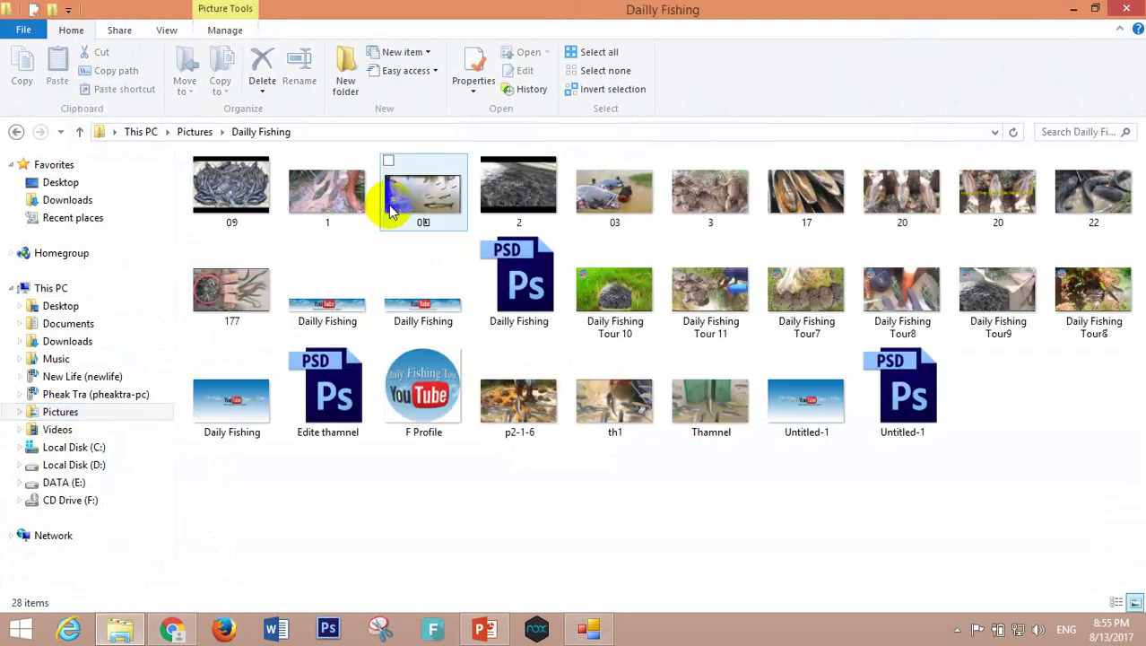
left_click(1072, 11)
Refresh the desktop and launch Photoshop CS6 from the taskbar.
right_click(729, 138)
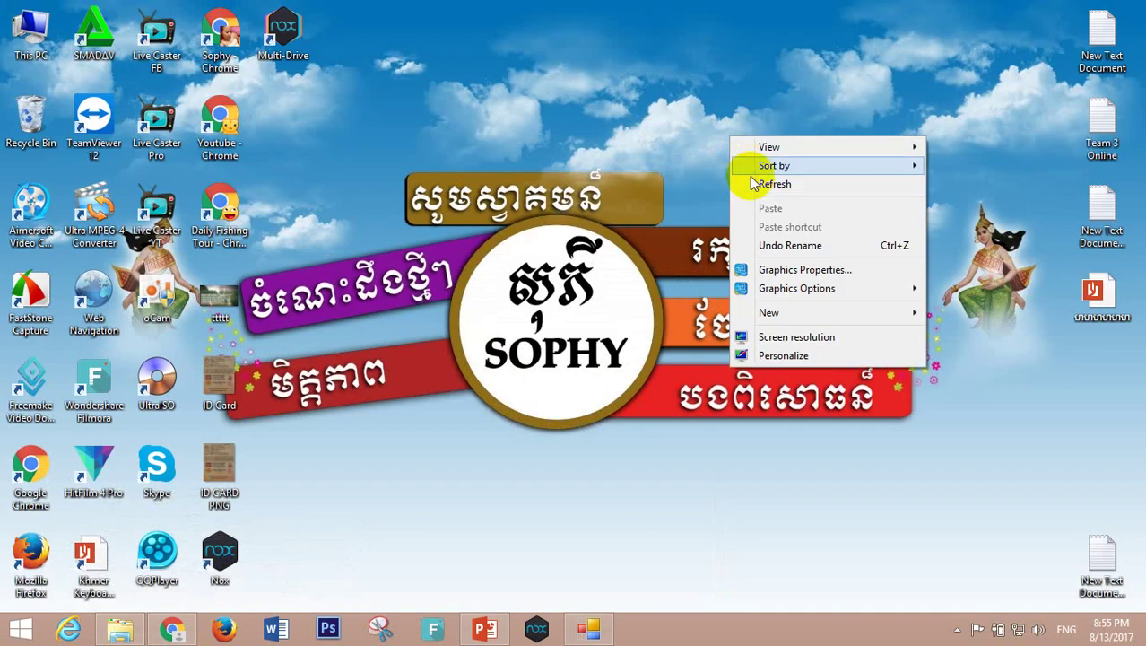
left_click(772, 184)
left_click(327, 631)
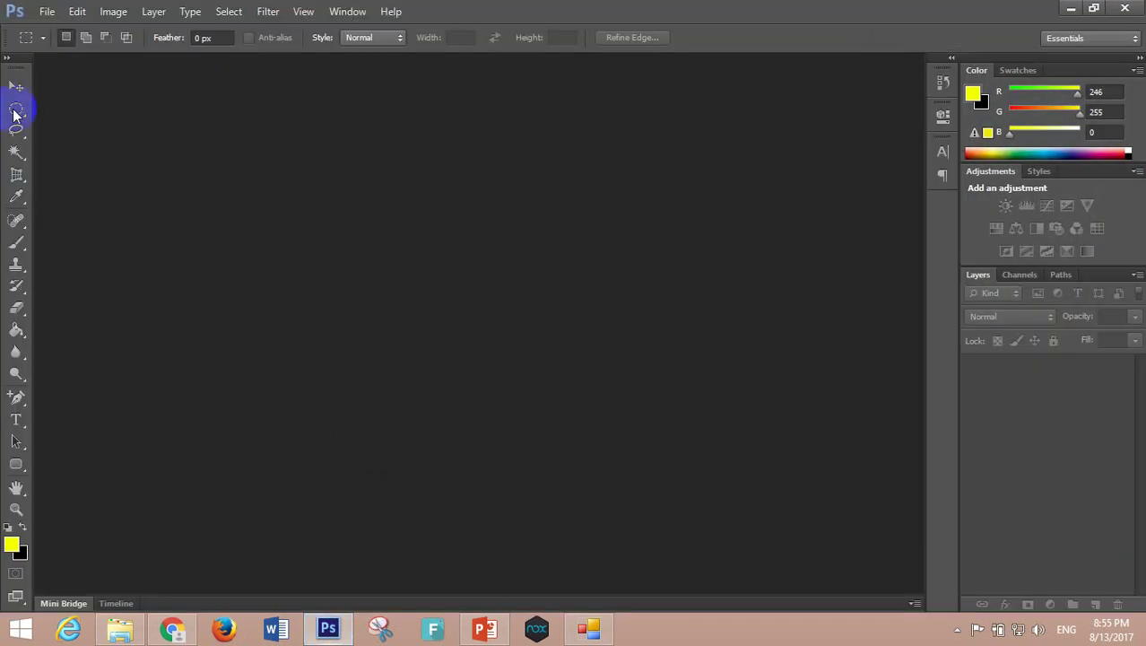
Select the Move tool, then open File Explorer on Local Disk (D:).
left_click(17, 87)
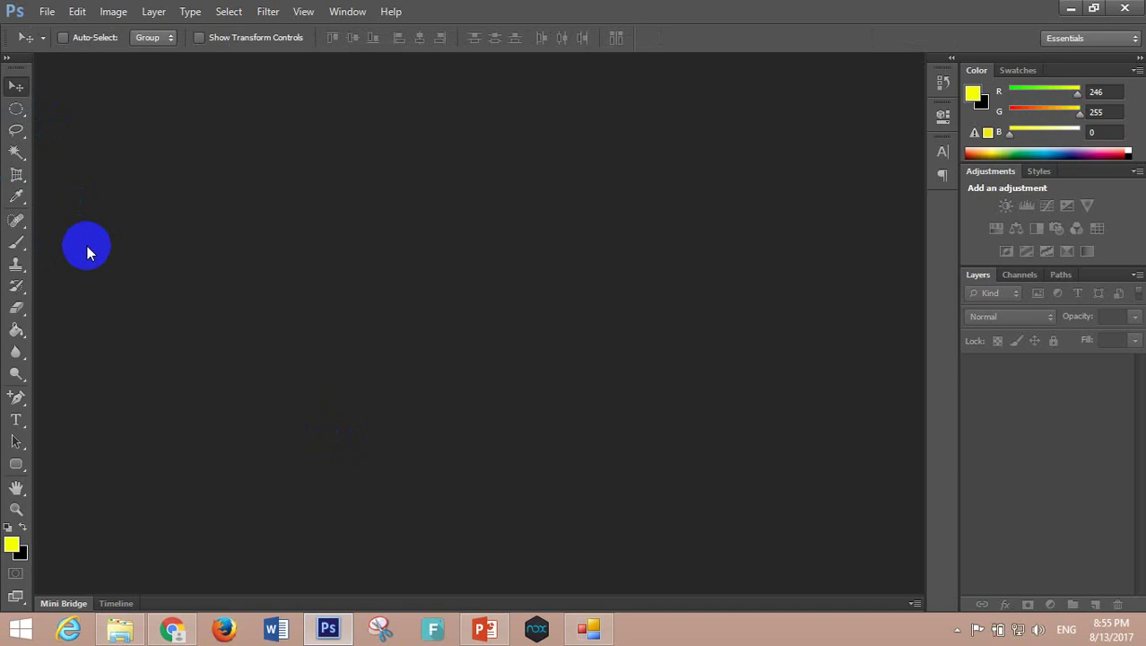
key("super+e")
double_click(493, 318)
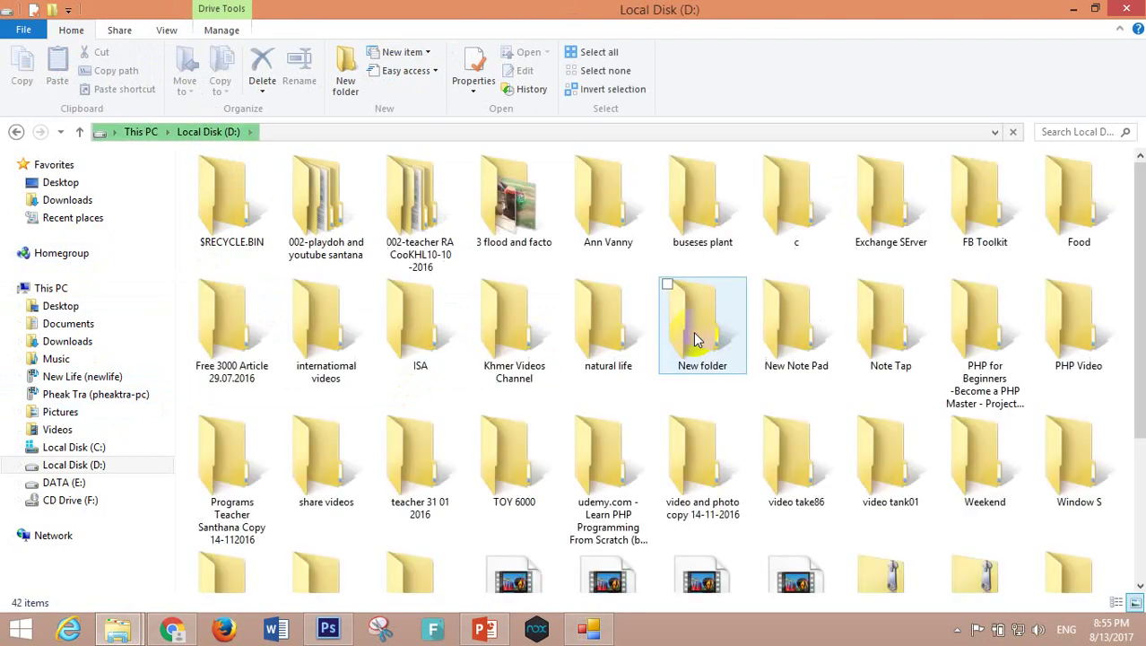
double_click(592, 314)
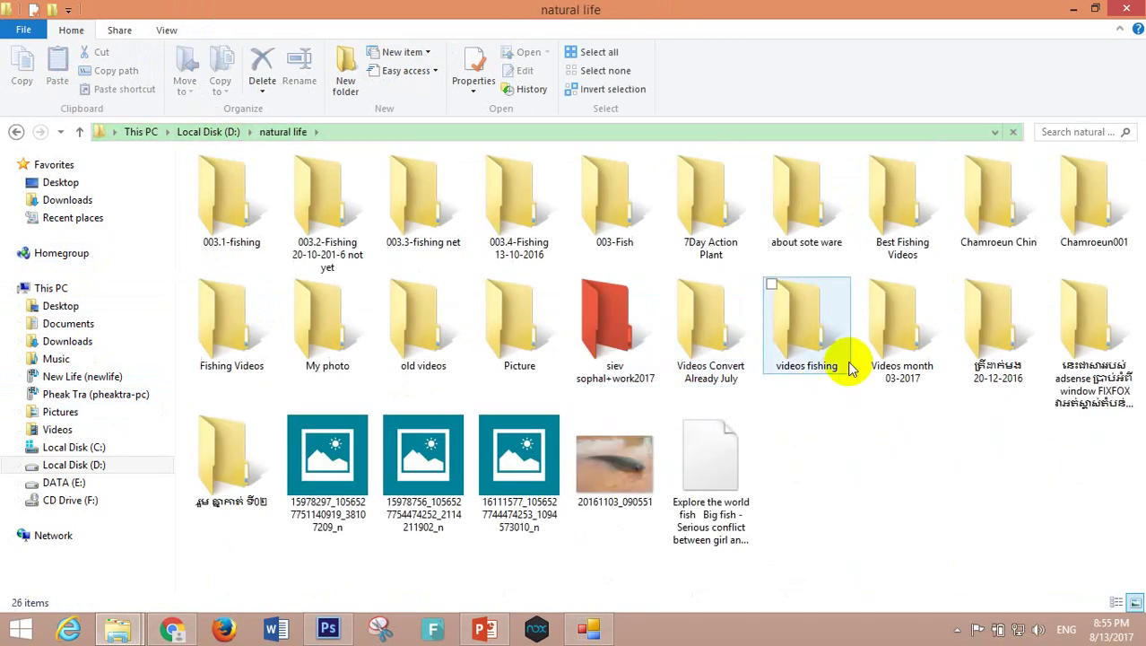
double_click(975, 228)
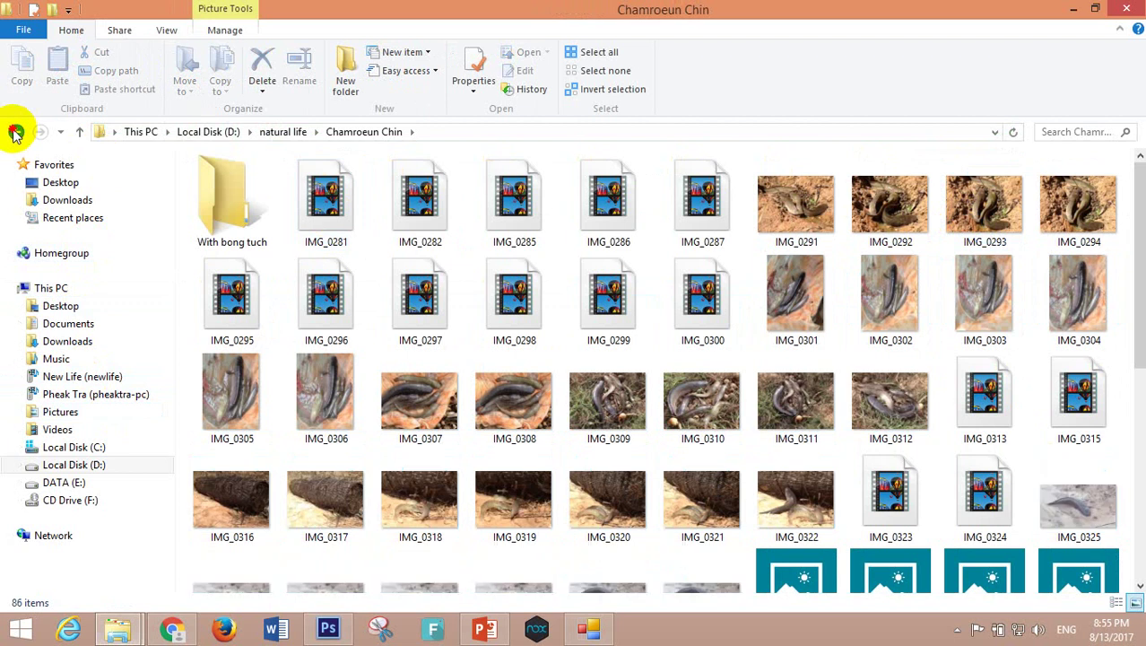
left_click(16, 132)
double_click(1072, 193)
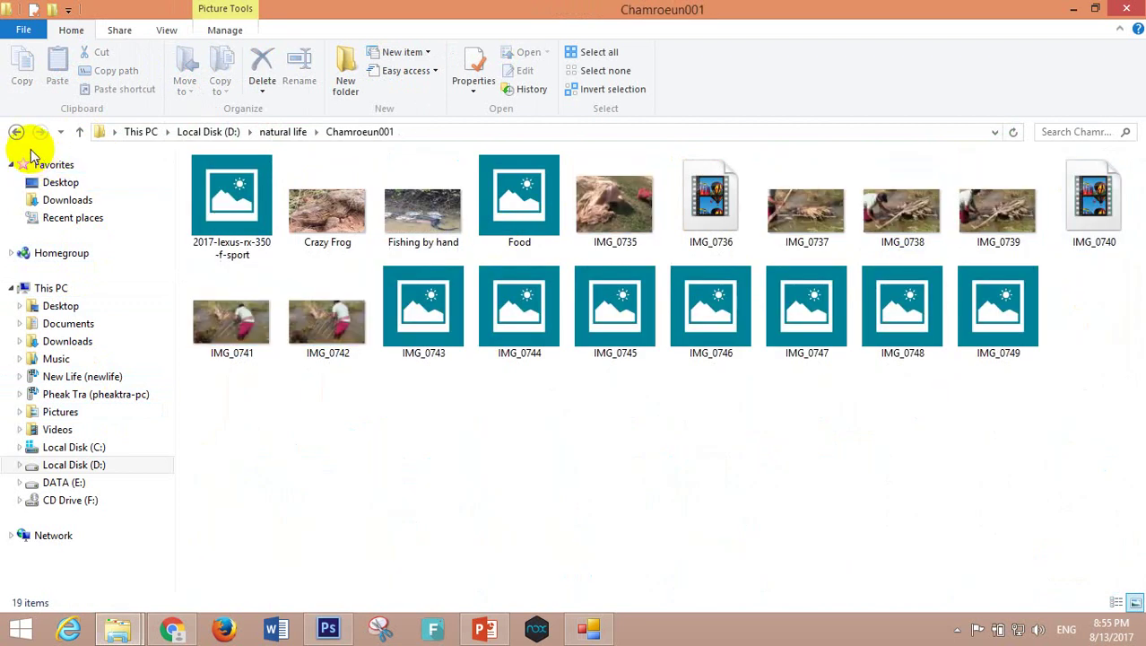
left_click(29, 132)
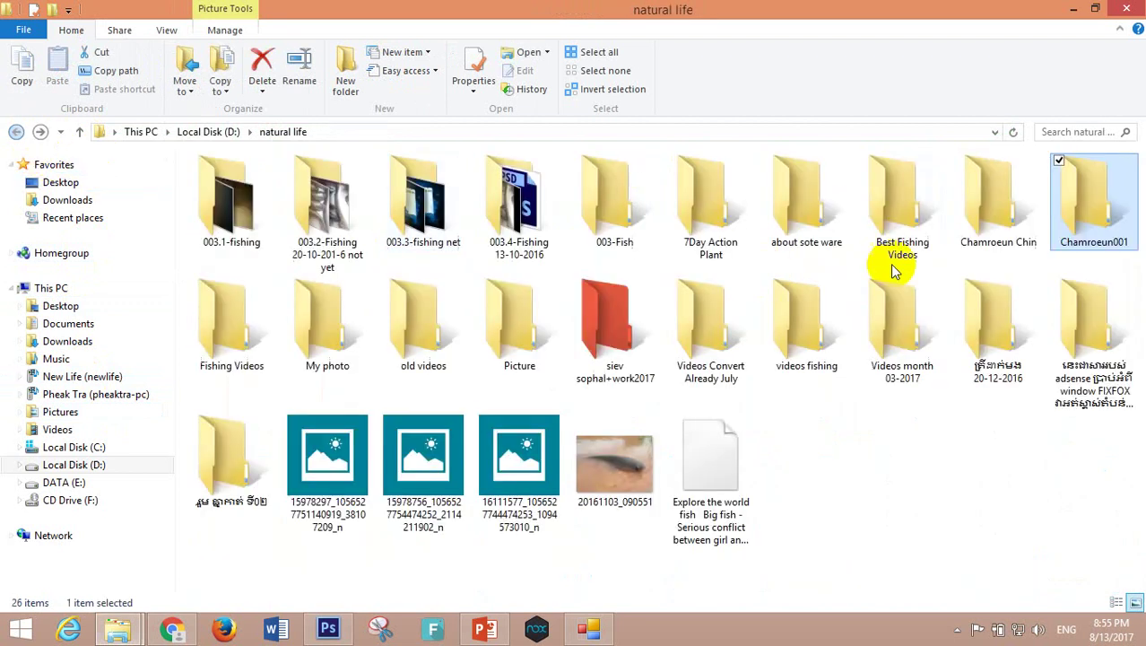
double_click(991, 188)
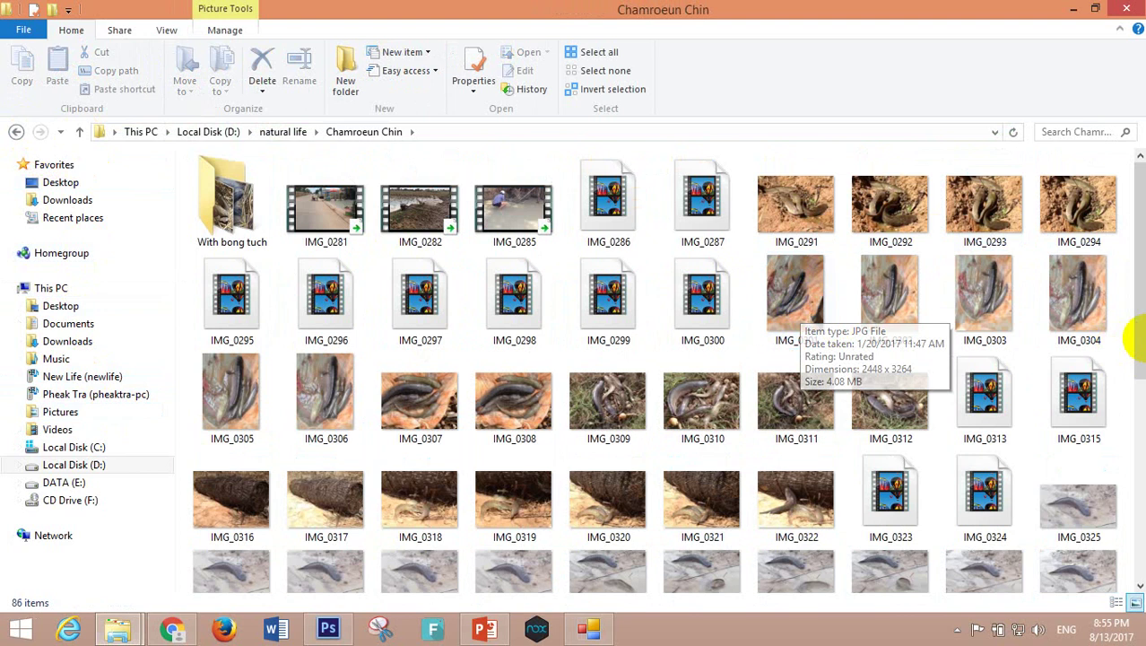
left_click_drag(1139, 356, 1137, 604)
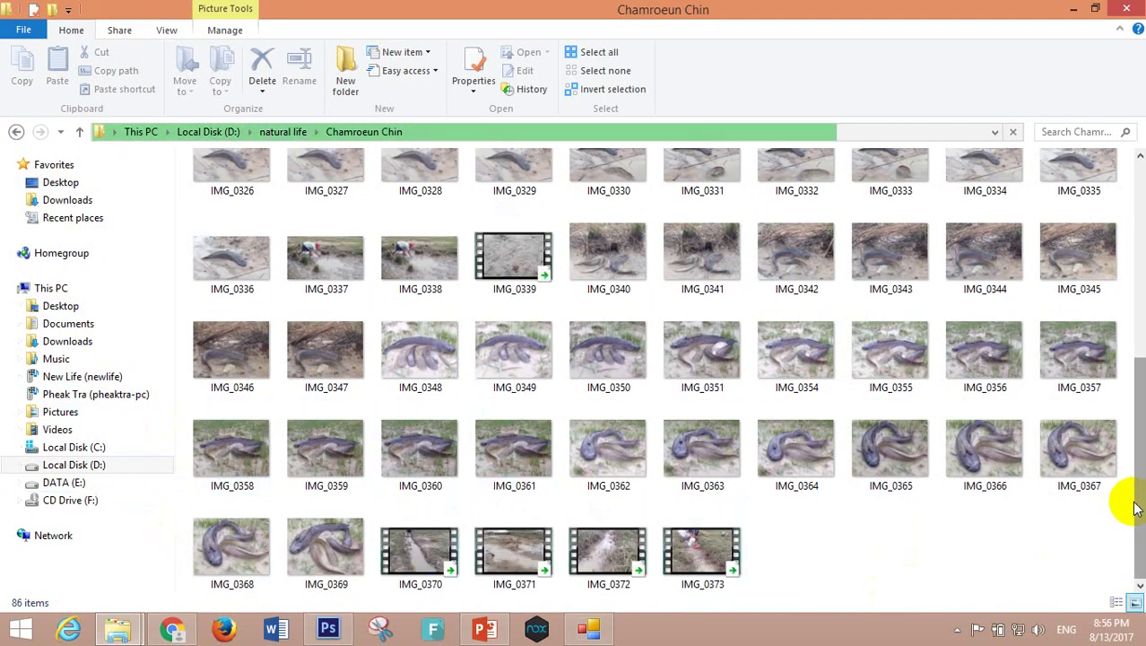
left_click_drag(1132, 502, 1128, 291)
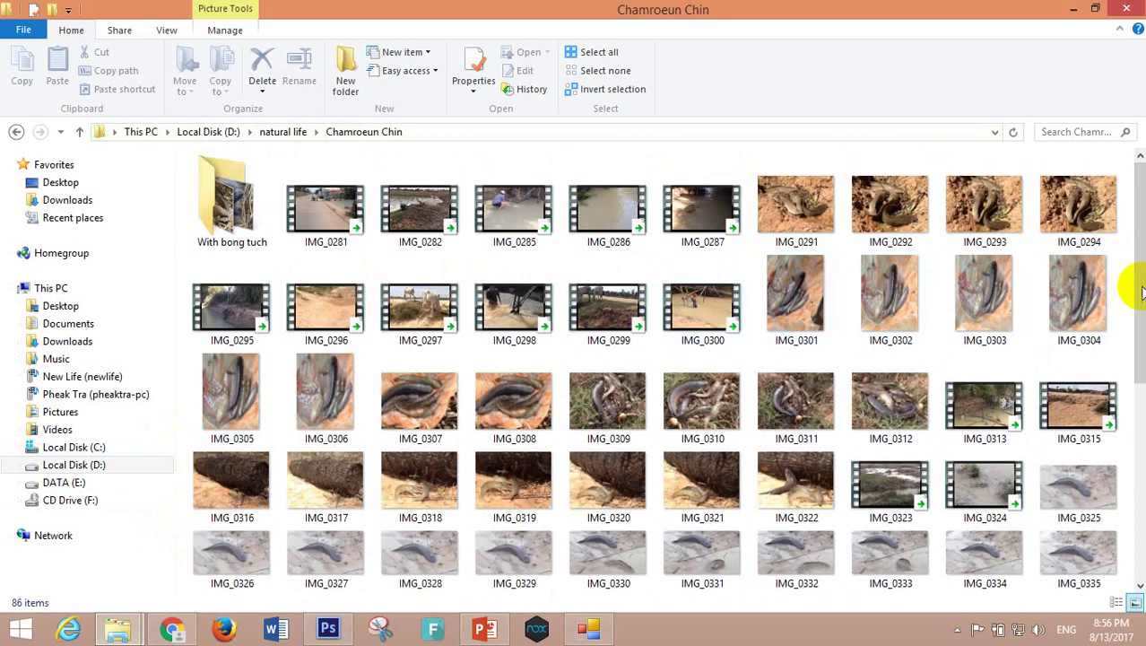
left_click_drag(1134, 291, 1132, 489)
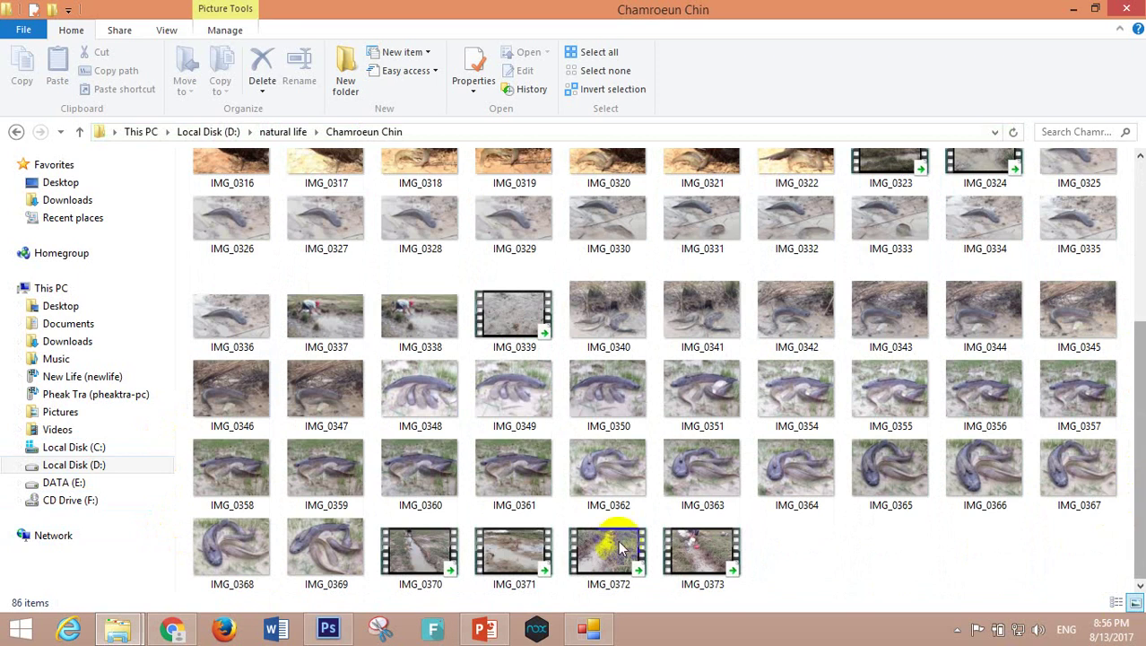
Preview IMG_0369 in Photo Viewer, close it, and return to Photoshop.
left_click(310, 556)
right_click(309, 556)
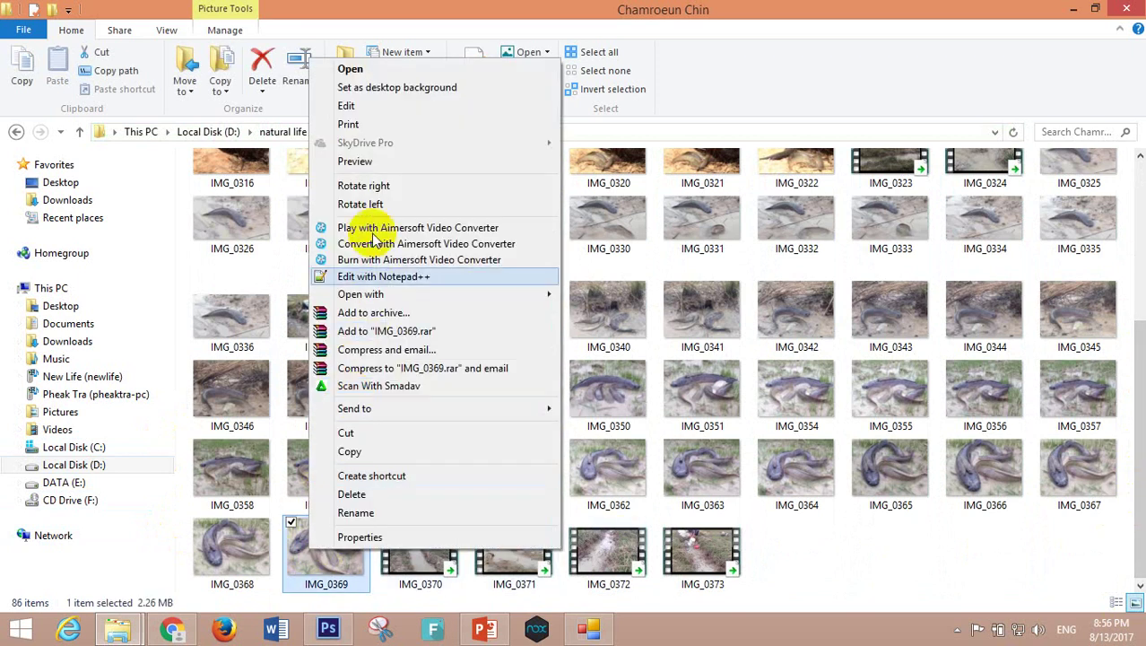
left_click(372, 162)
mouse_move(1138, 4)
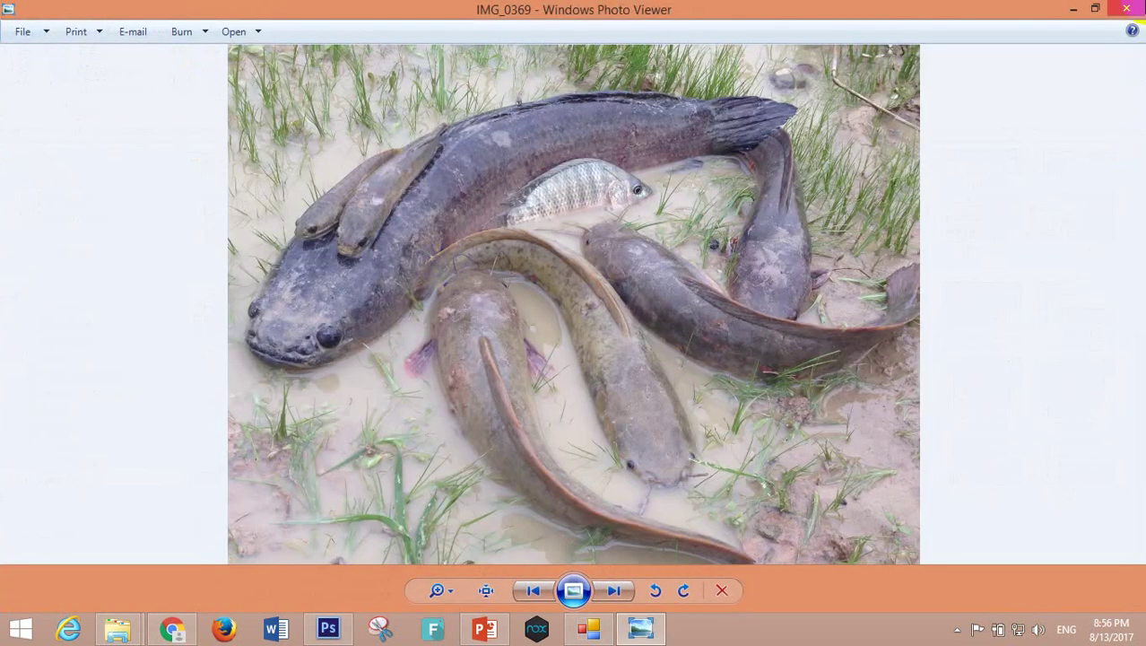
left_click(1127, 8)
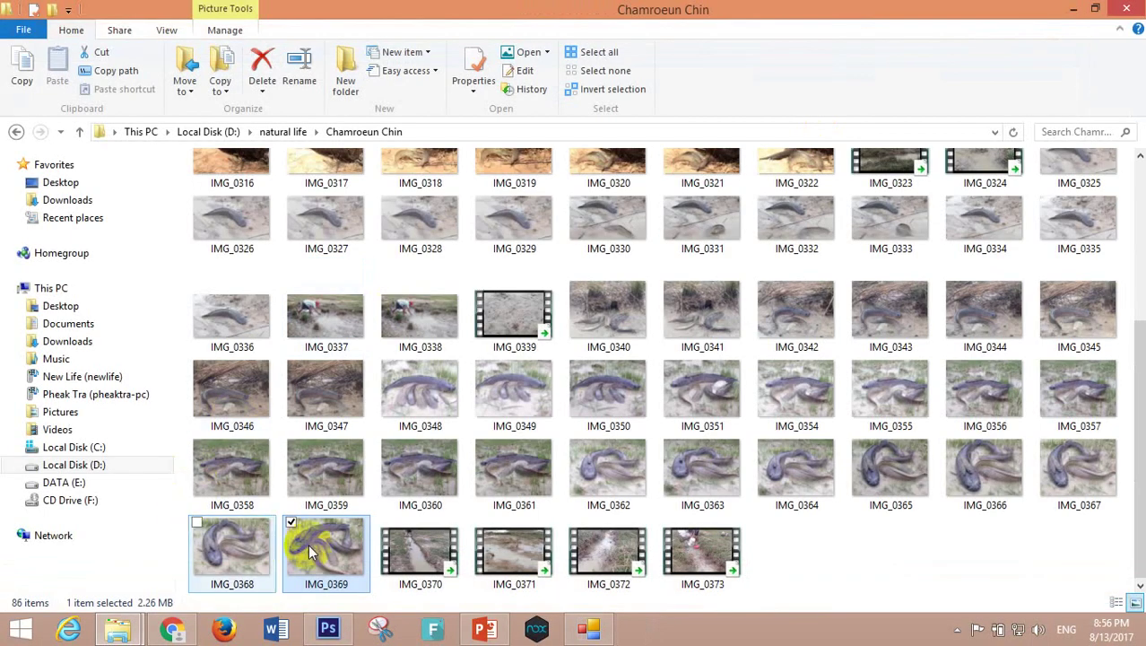
left_click(328, 627)
Open Edite thamnel.psd from Pictures > Daily Fishing.
left_click(47, 12)
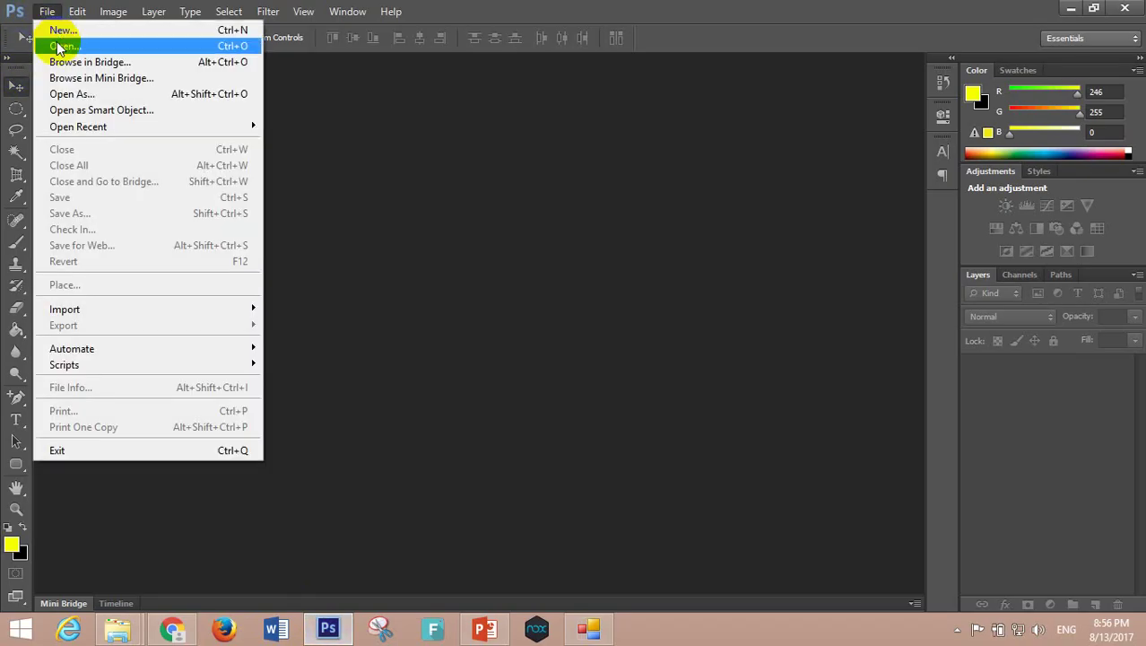
left_click(54, 43)
left_click(381, 222)
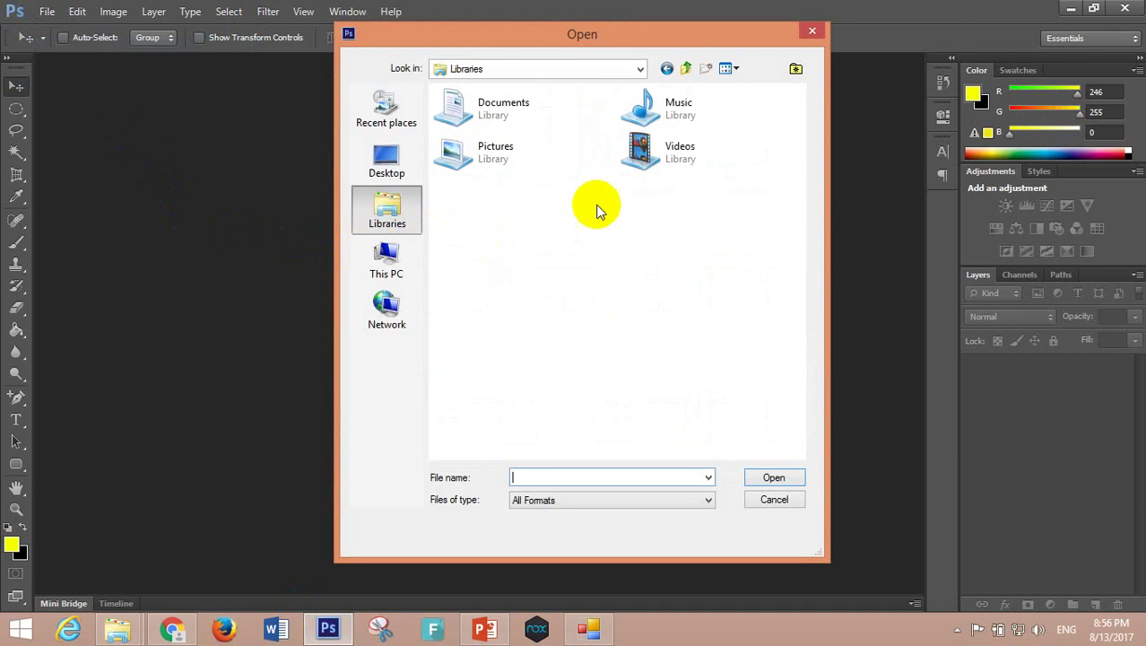
double_click(527, 159)
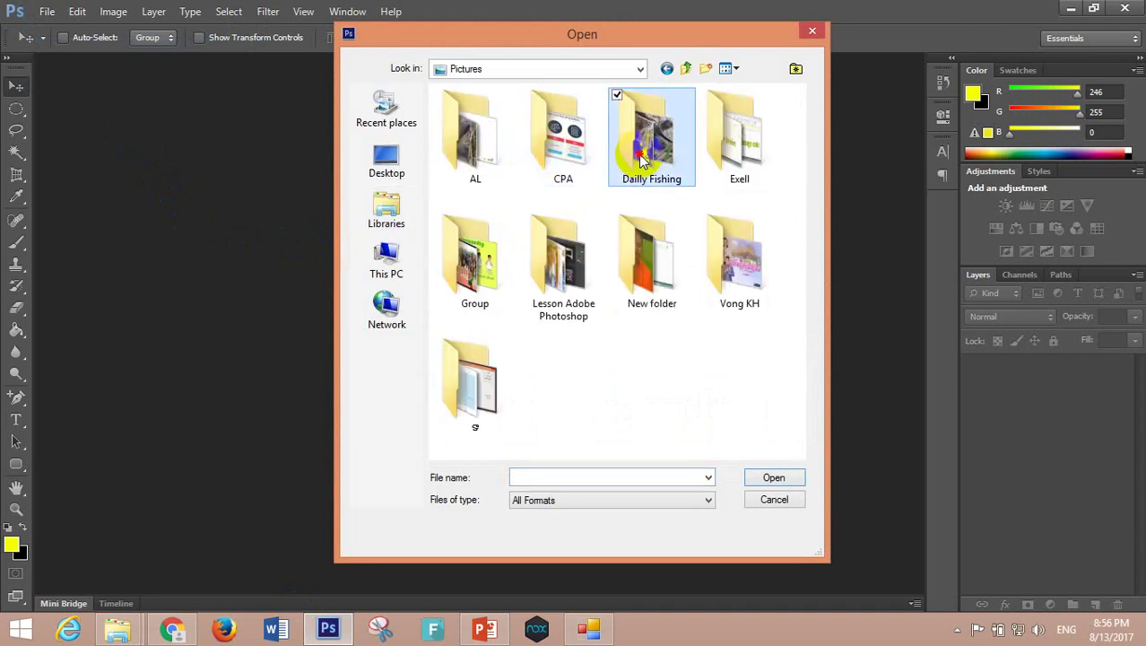
double_click(632, 125)
left_click_drag(799, 256, 804, 396)
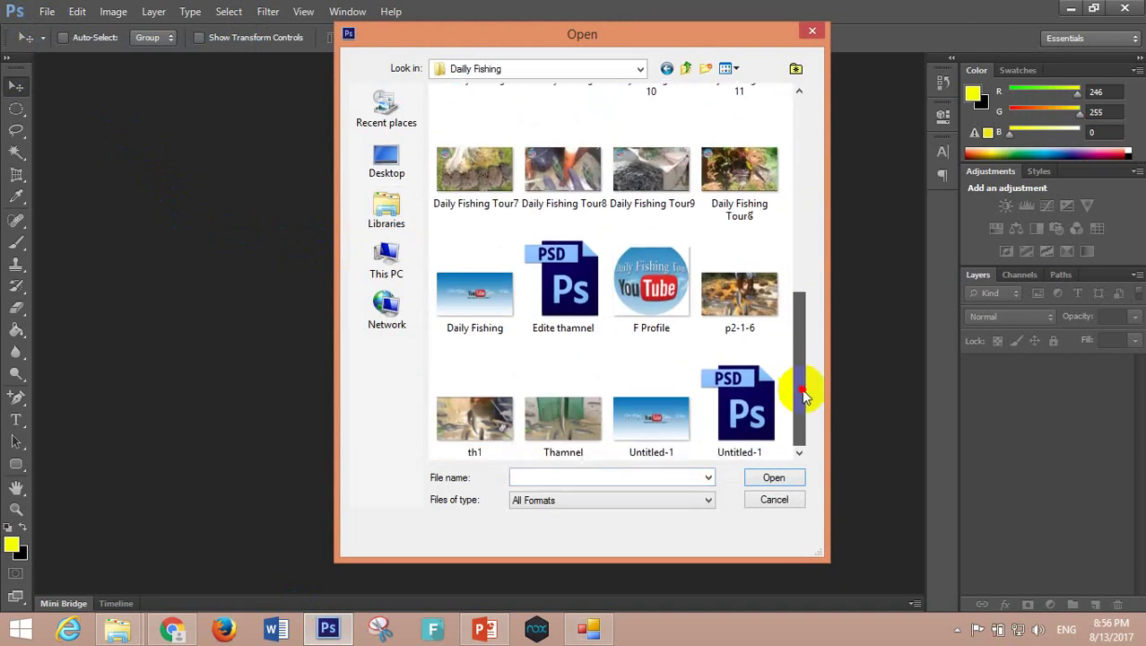
left_click(543, 309)
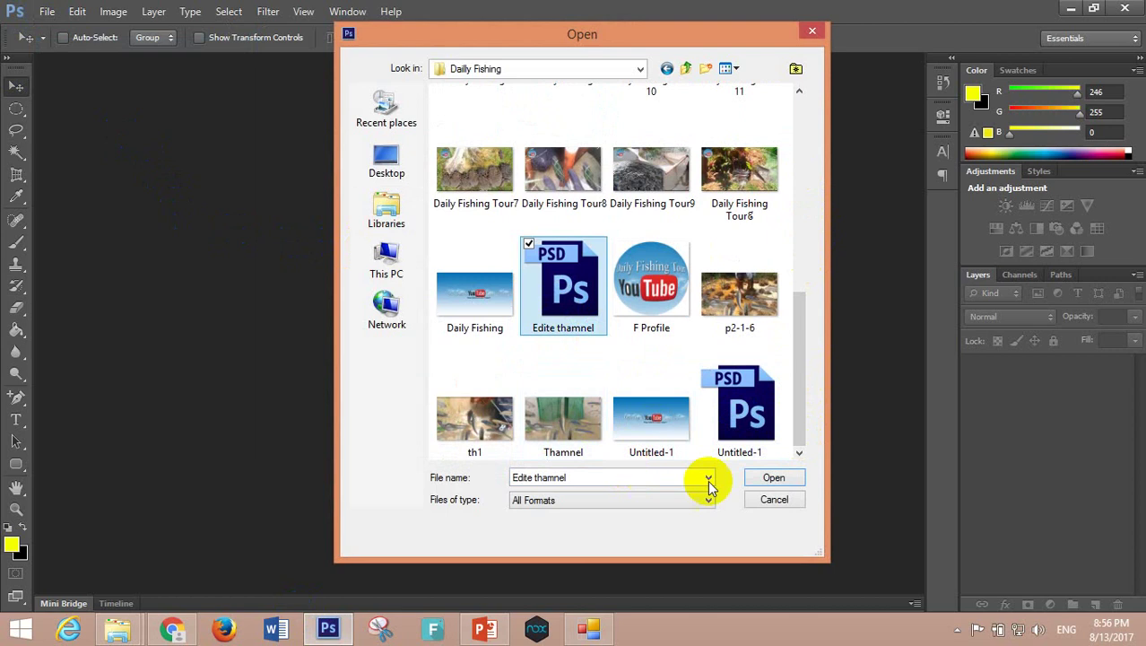
left_click(743, 476)
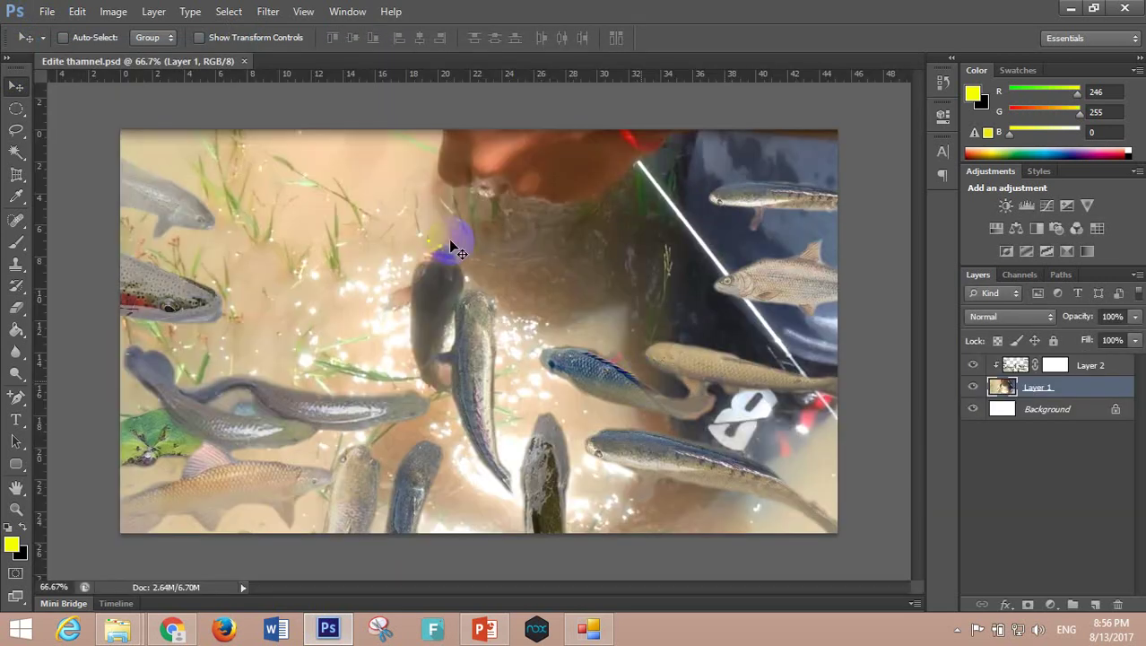
Delete Layer 2 and Layer 1, leaving only the white Background.
scroll(439, 233, "up", 2)
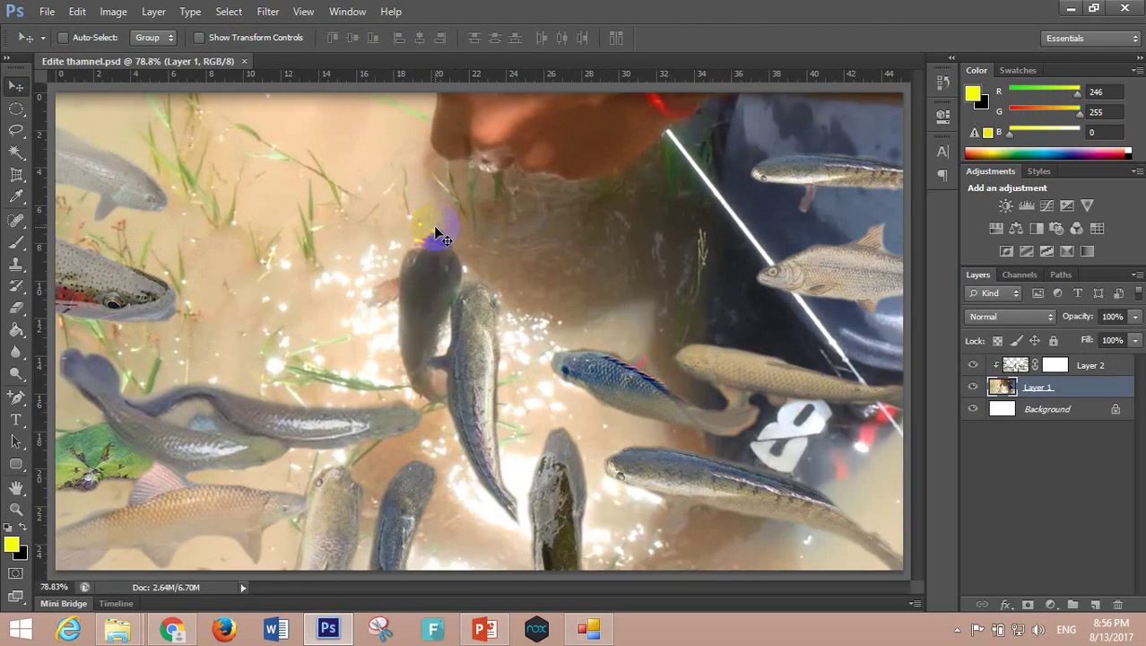
left_click(1008, 368)
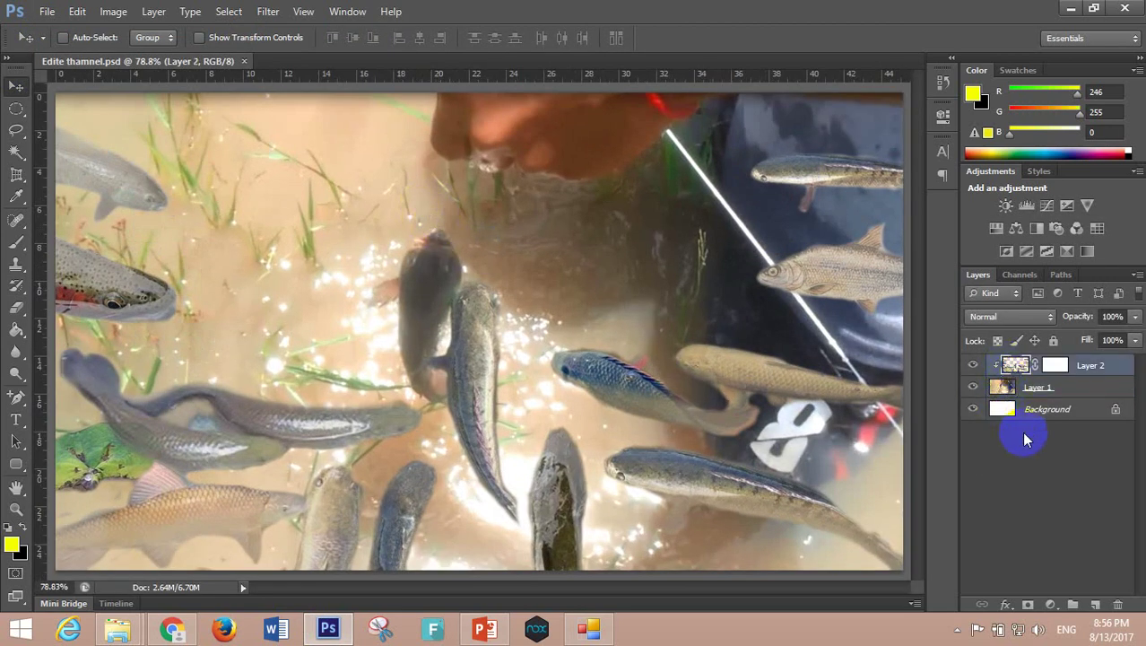
left_click(1043, 398, "shift")
key("Delete")
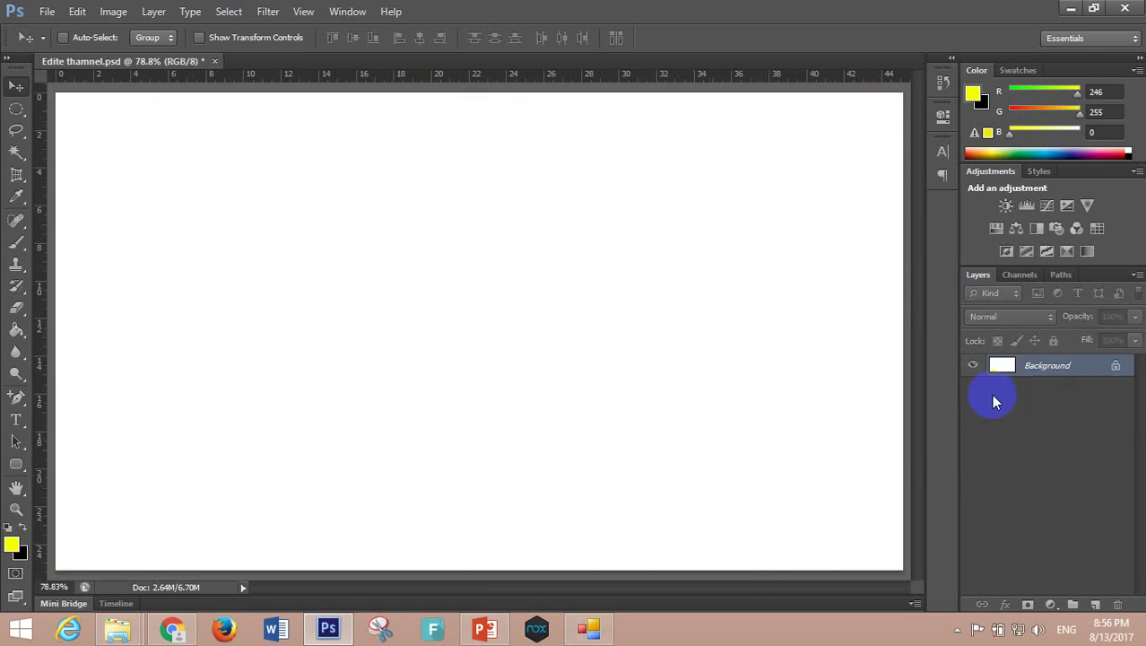
mouse_move(171, 628)
left_click(217, 495)
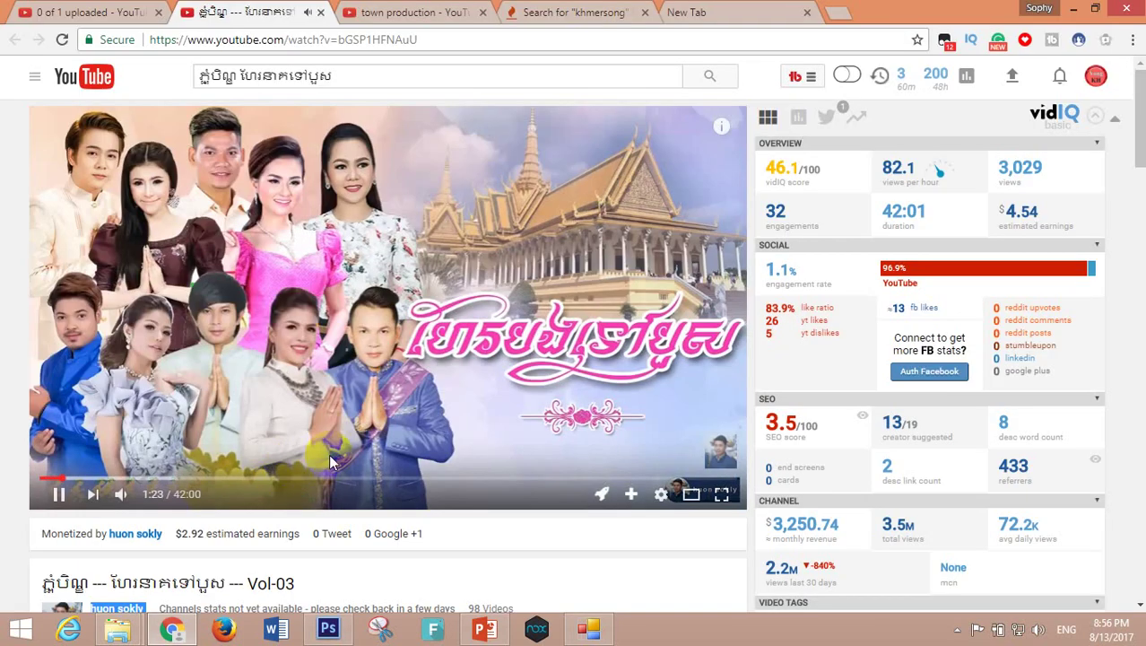
left_click(1073, 9)
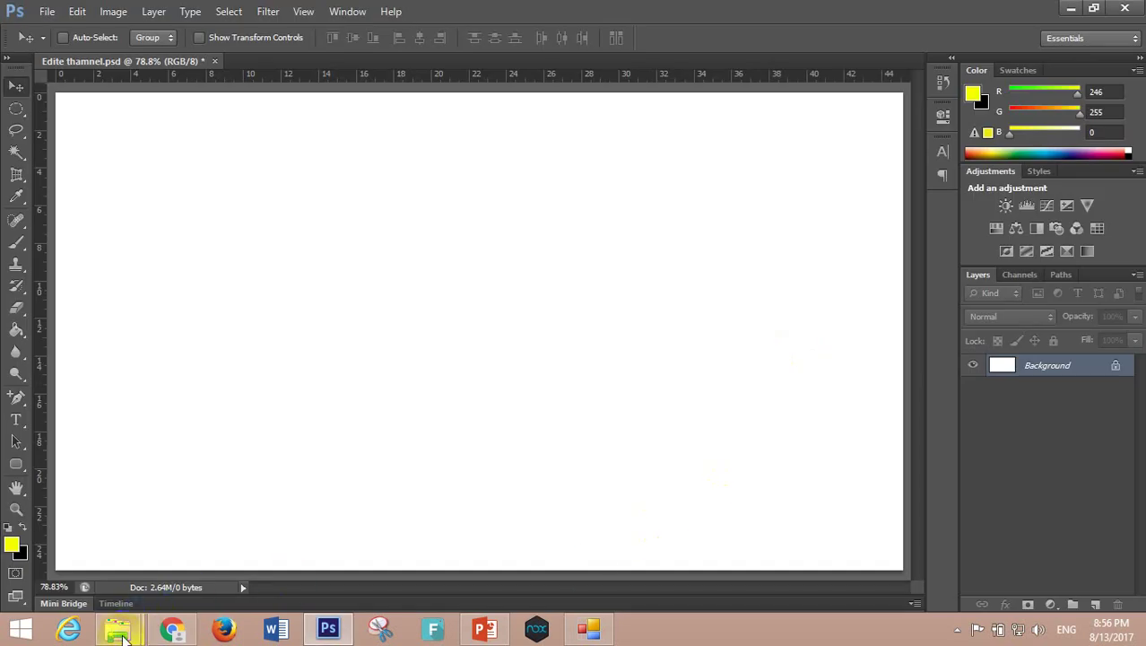
mouse_move(118, 630)
left_click(260, 529)
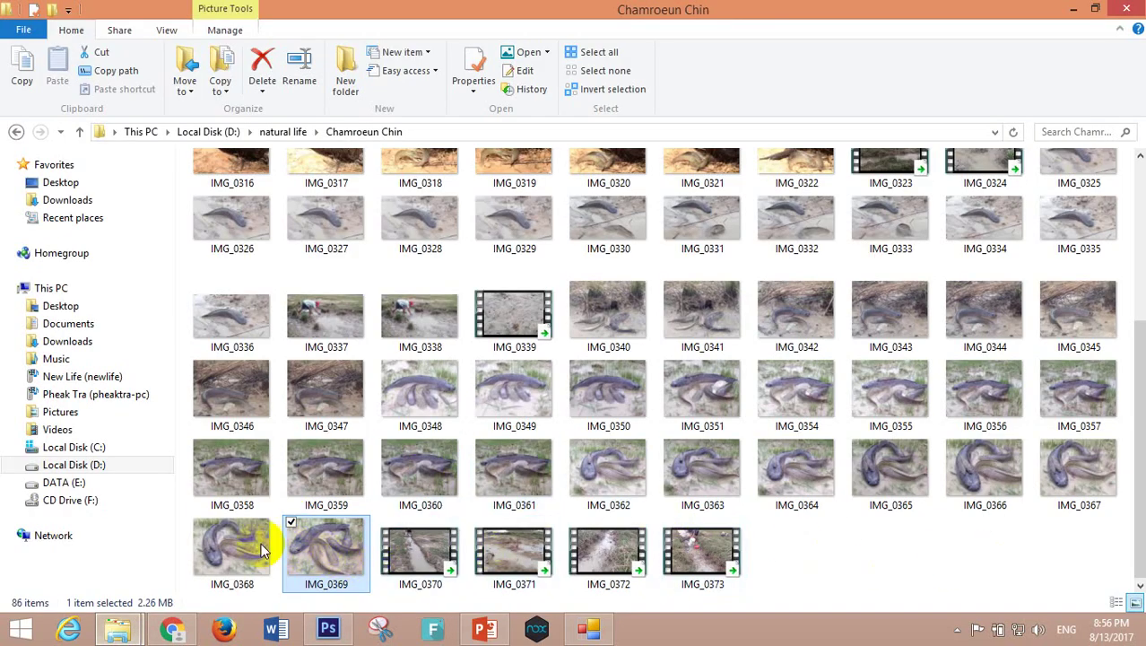
Place IMG_0369 into the thumbnail document by dragging it from Explorer.
mouse_move(296, 540)
left_mouse_down()
mouse_move(339, 639)
mouse_move(433, 302)
mouse_move(338, 547)
left_mouse_up()
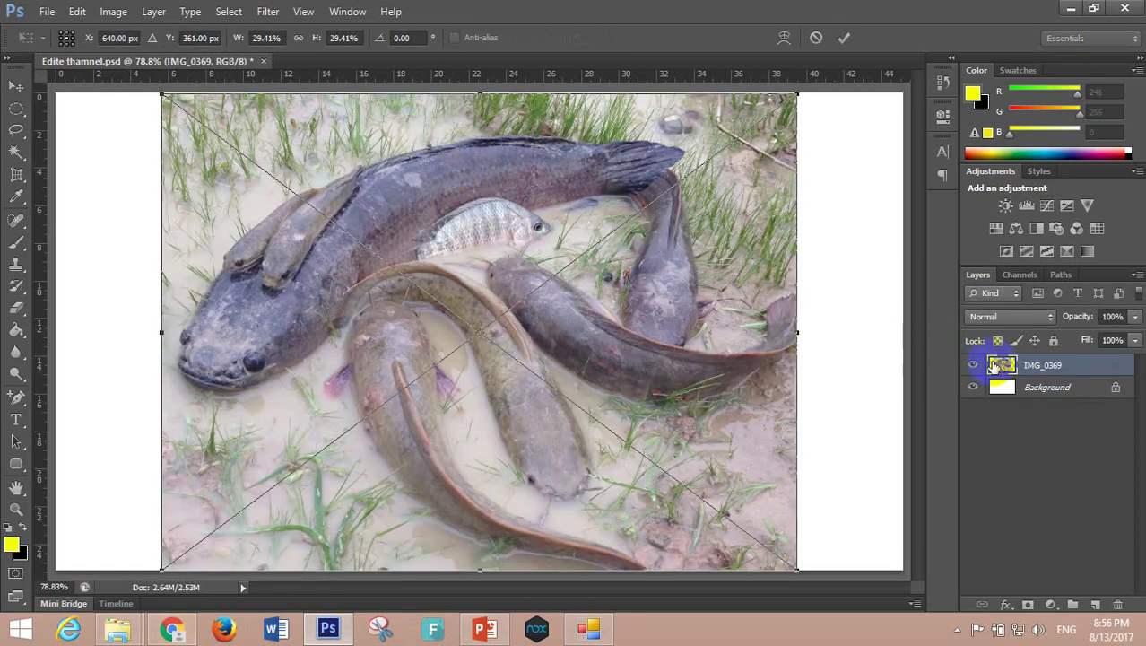
left_click(16, 86)
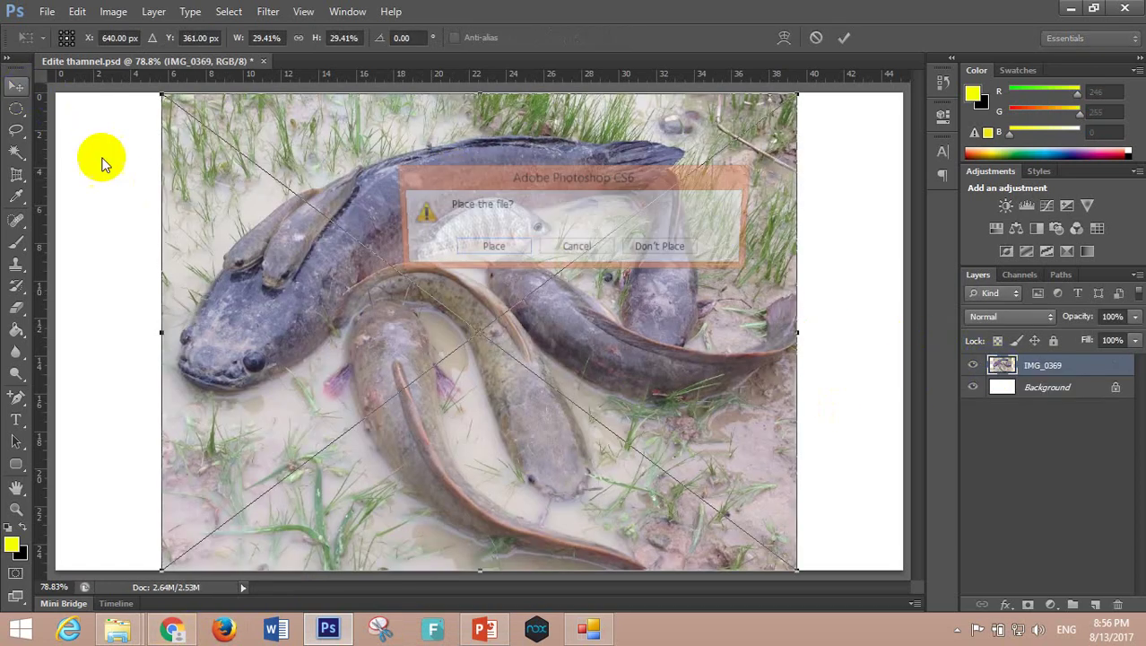
left_click(477, 246)
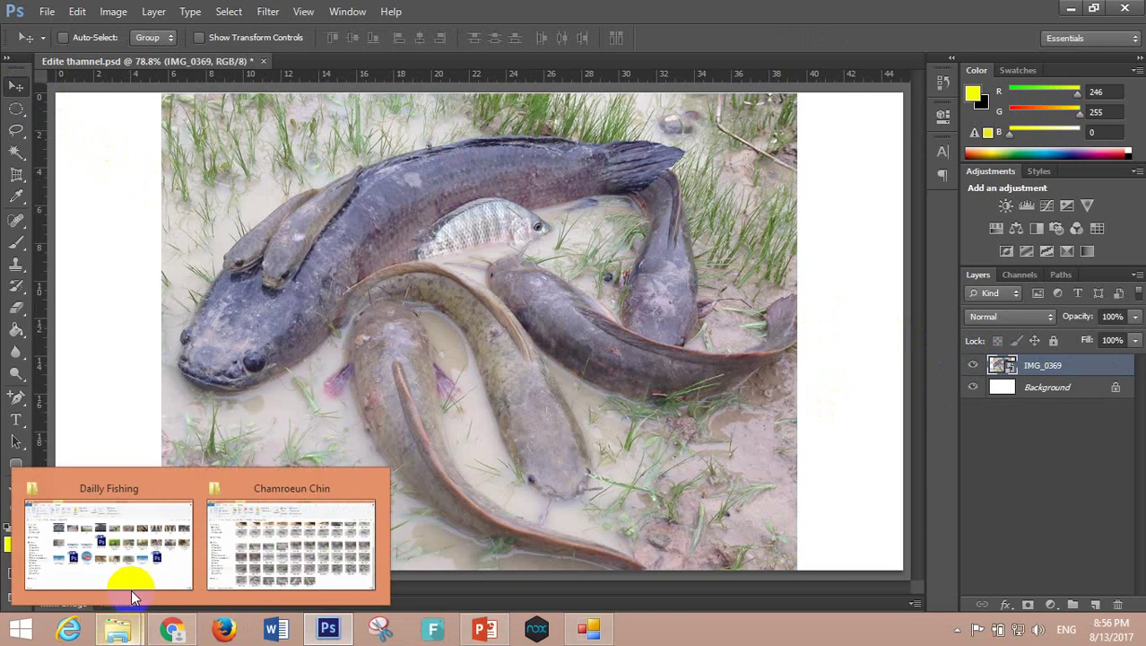
Preview IMG_0361, then drag it onto the canvas and place it.
left_click(300, 564)
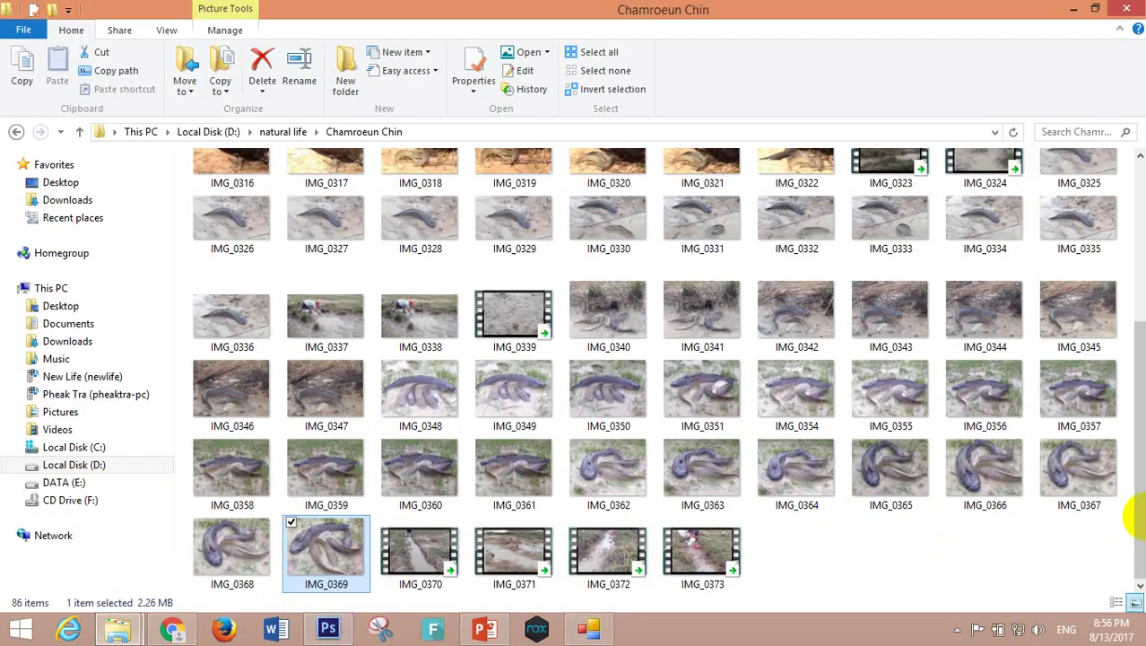
mouse_move(1138, 491)
left_mouse_down()
mouse_move(1139, 421)
mouse_move(1140, 498)
left_mouse_up()
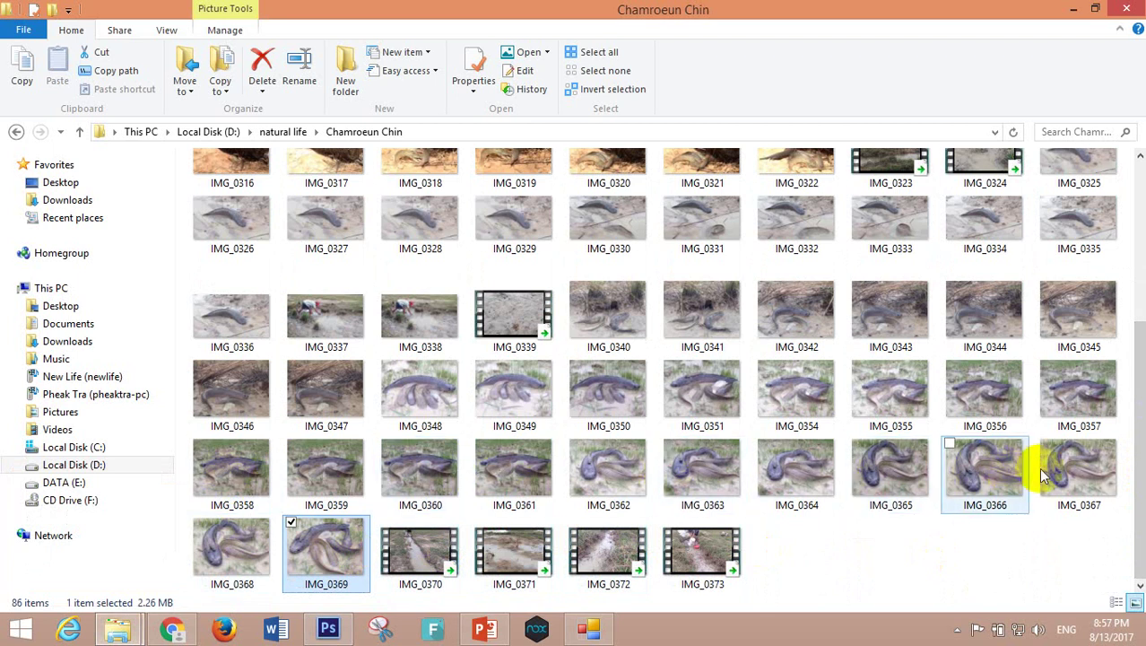
right_click(519, 467)
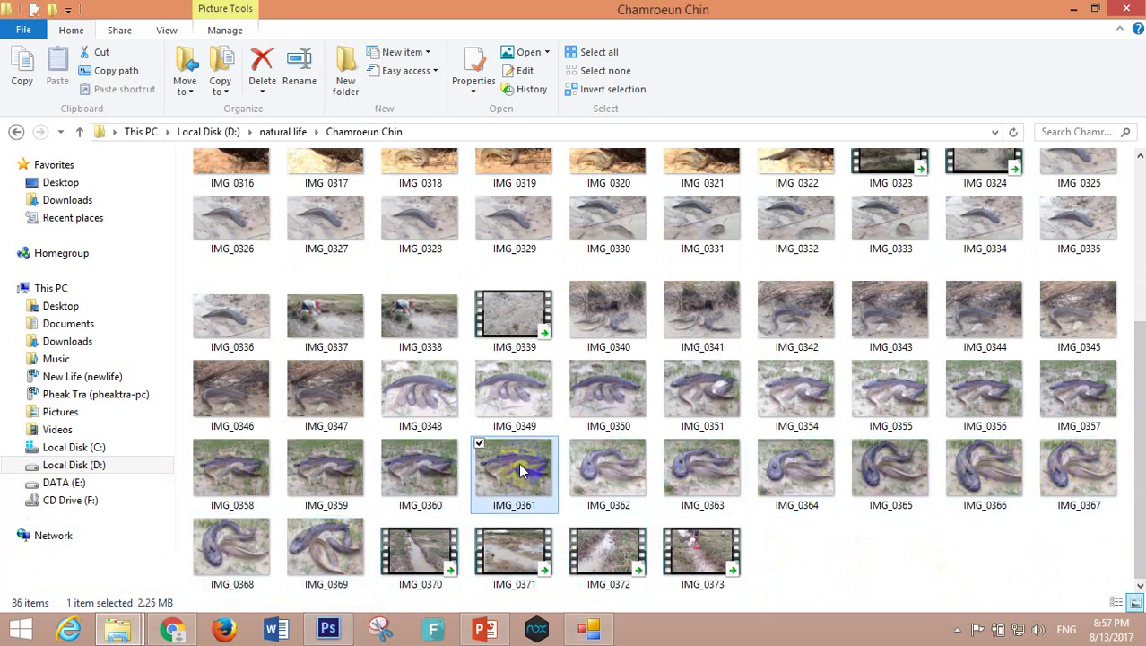
left_click(563, 224)
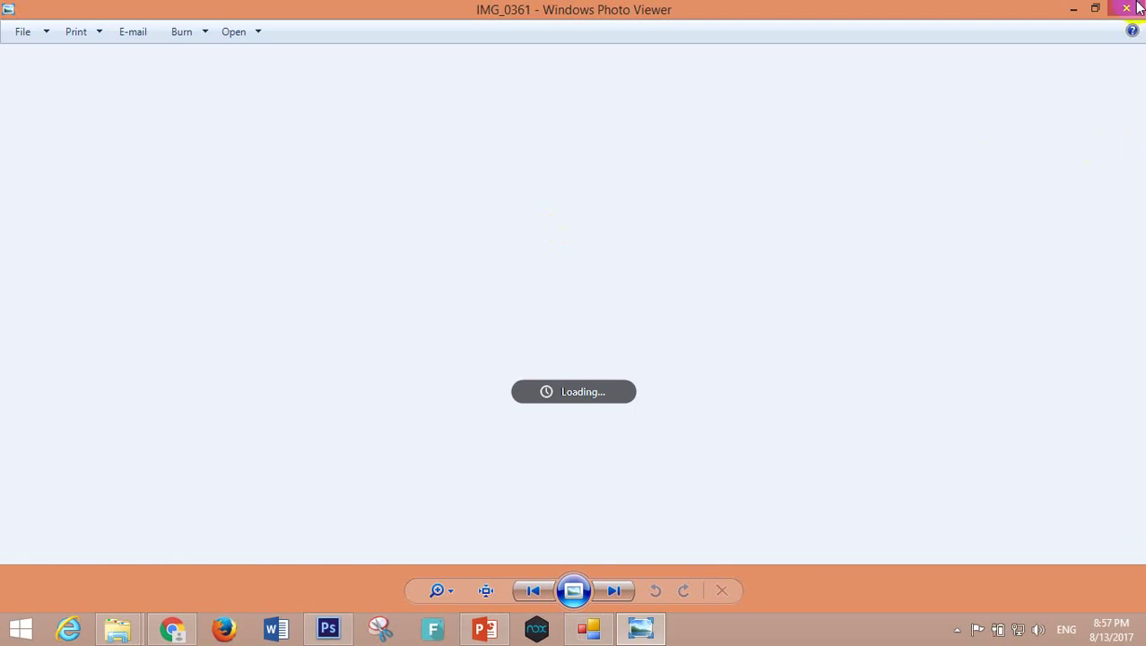
left_click(1126, 9)
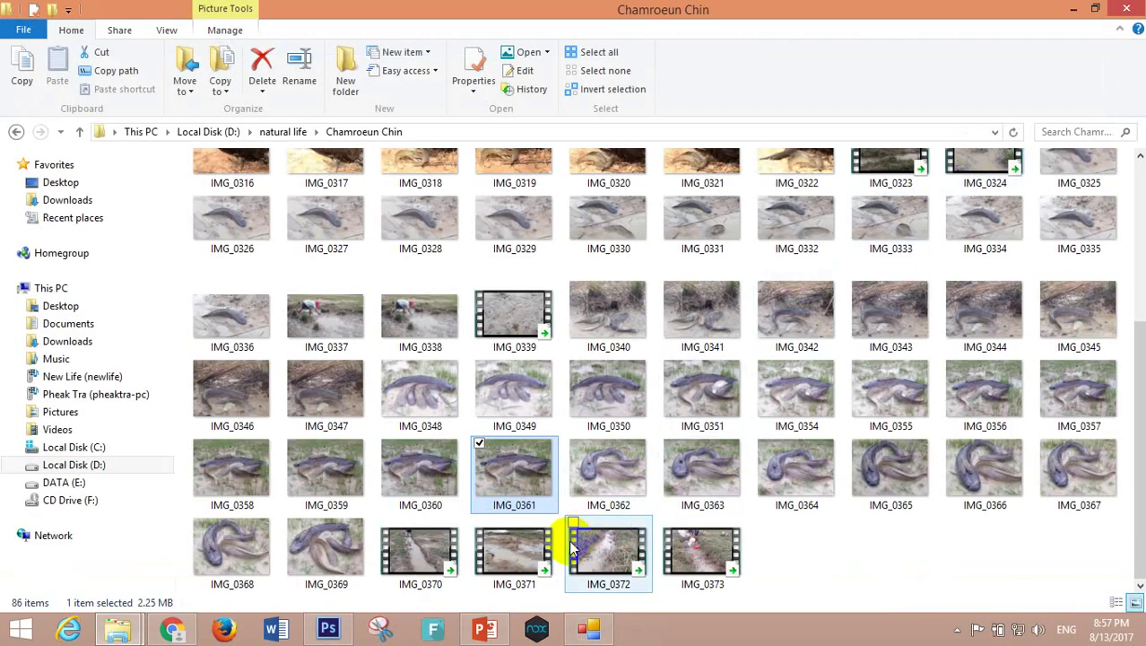
mouse_move(506, 489)
left_mouse_down()
mouse_move(375, 632)
mouse_move(346, 415)
left_mouse_up()
left_click_drag(519, 415, 526, 411)
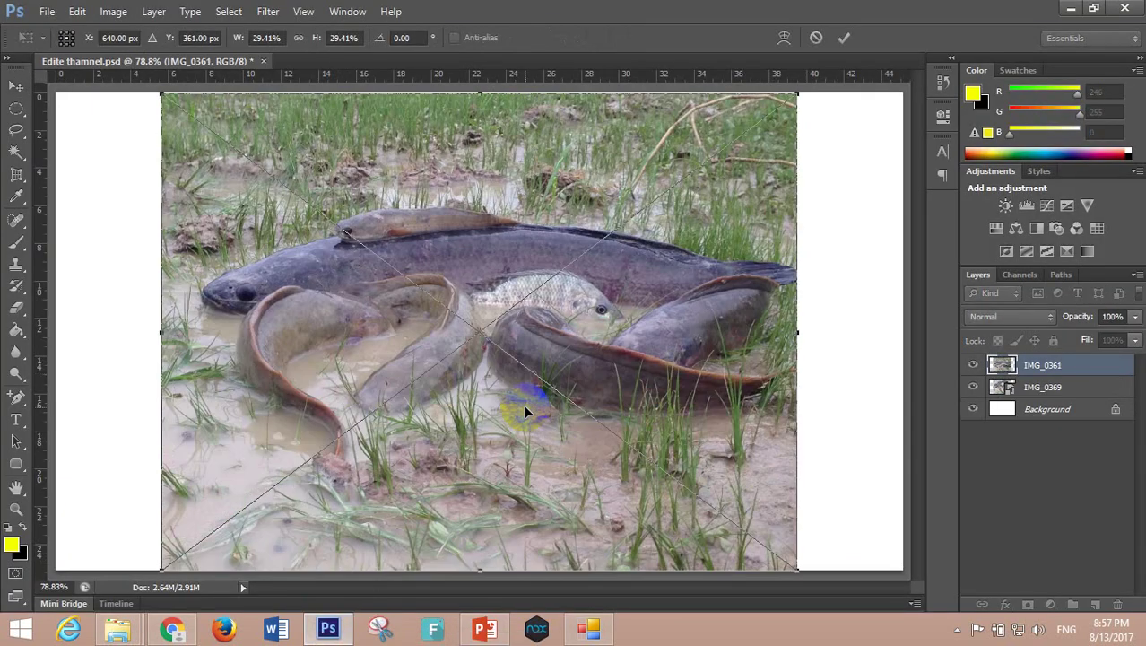
left_click(20, 89)
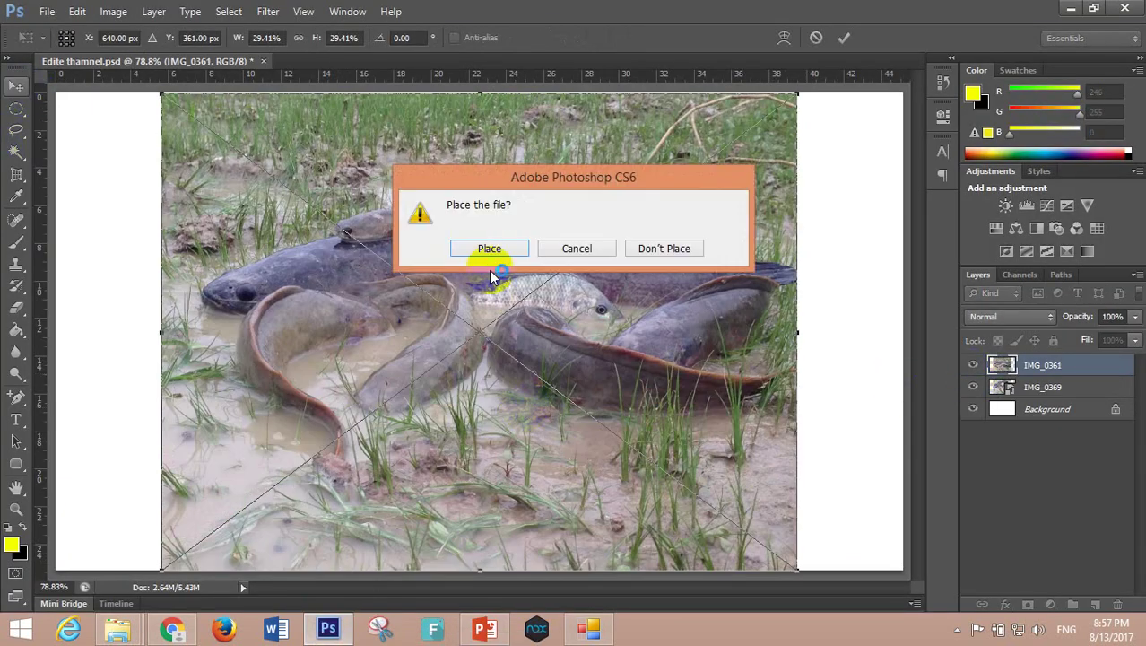
left_click(489, 249)
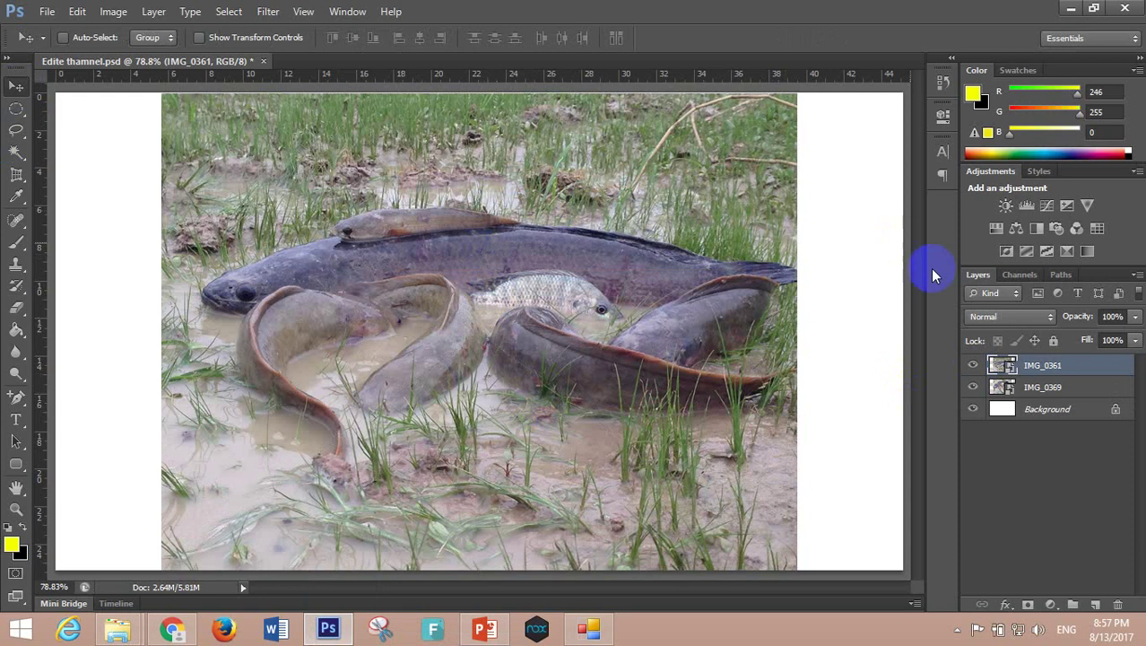
Open the IMG_0361 and IMG_0369 smart objects as separate JPG documents, returning to Edite thamnel.psd.
double_click(1003, 366)
left_click(613, 281)
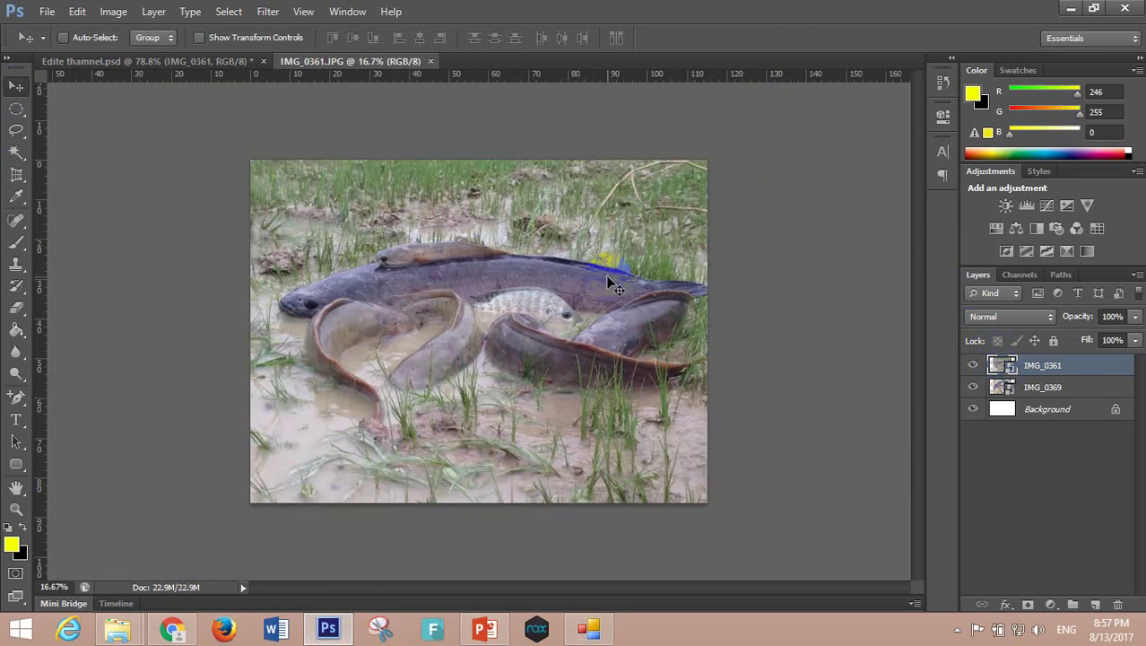
left_click(173, 60)
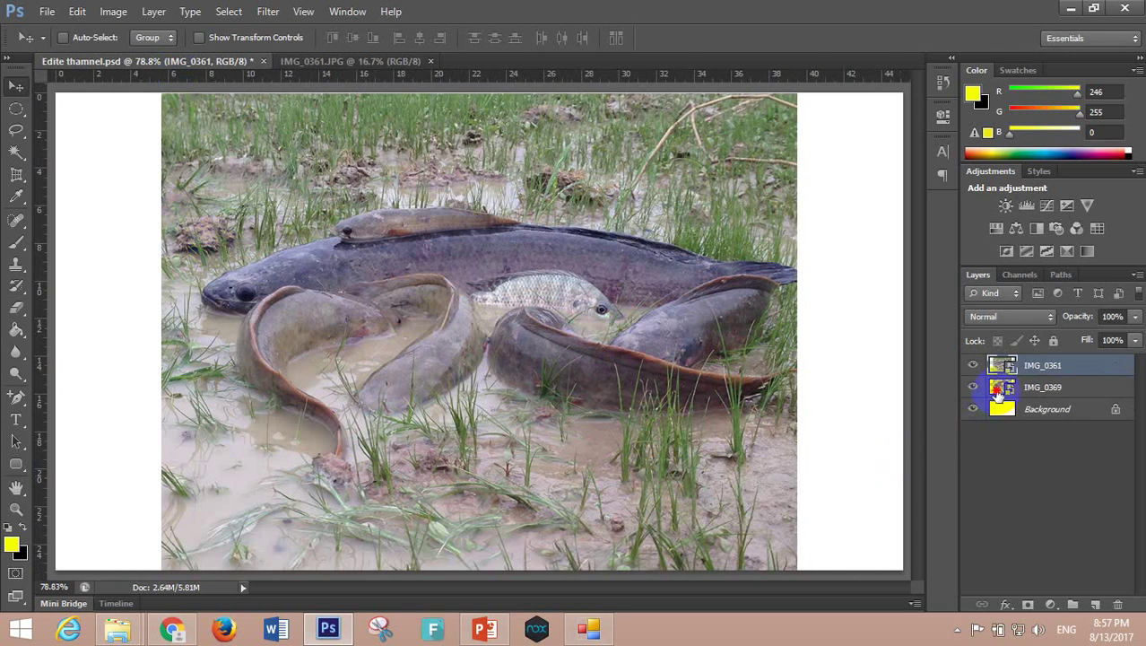
double_click(1002, 387)
left_click(613, 282)
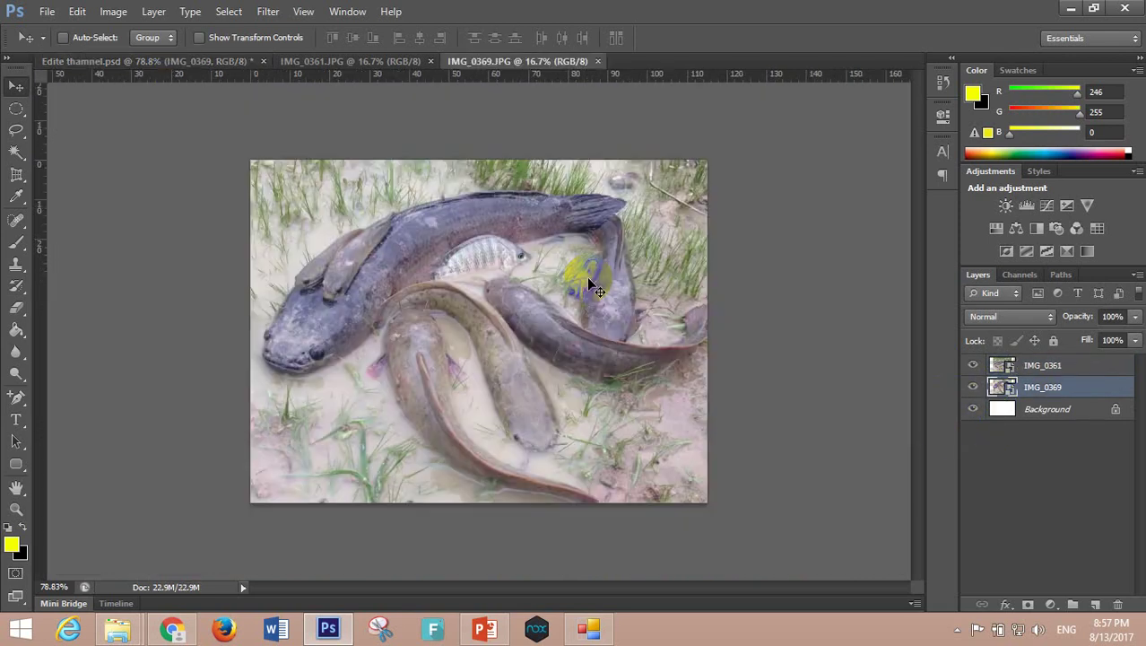
left_click(215, 61)
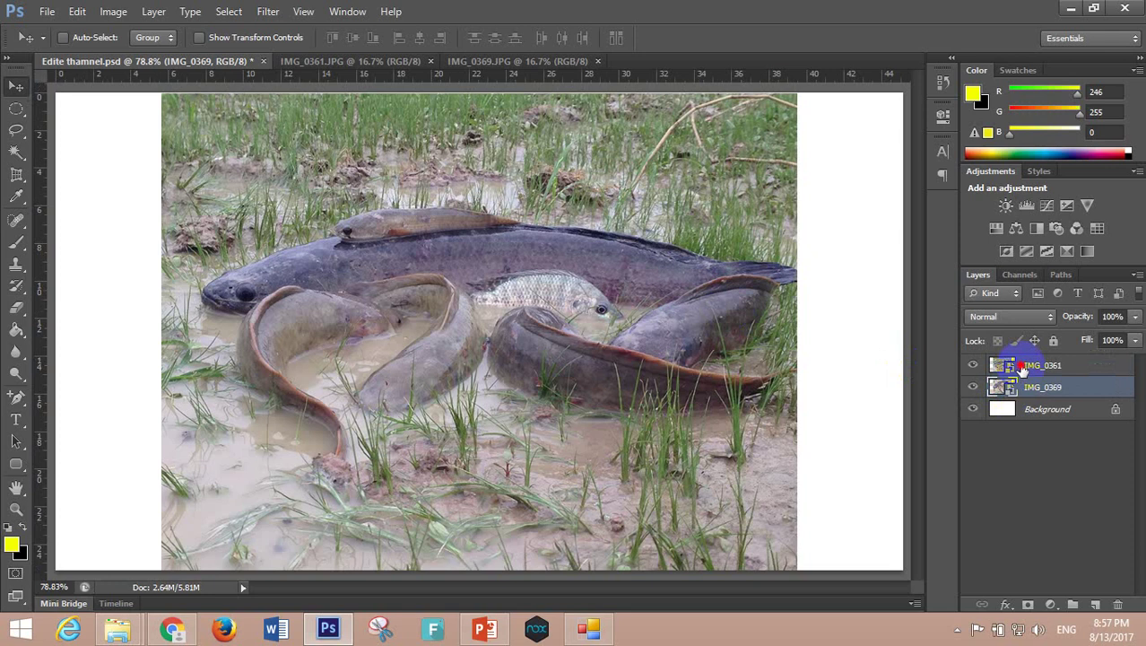
Drag the IMG_0361.JPG image into Edite thamnel.psd as Layer 1.
left_click(1020, 367)
left_click(1033, 389, "shift")
mouse_move(1033, 391)
left_mouse_down()
mouse_move(568, 165)
mouse_move(401, 56)
mouse_move(351, 57)
mouse_move(468, 312)
left_mouse_up()
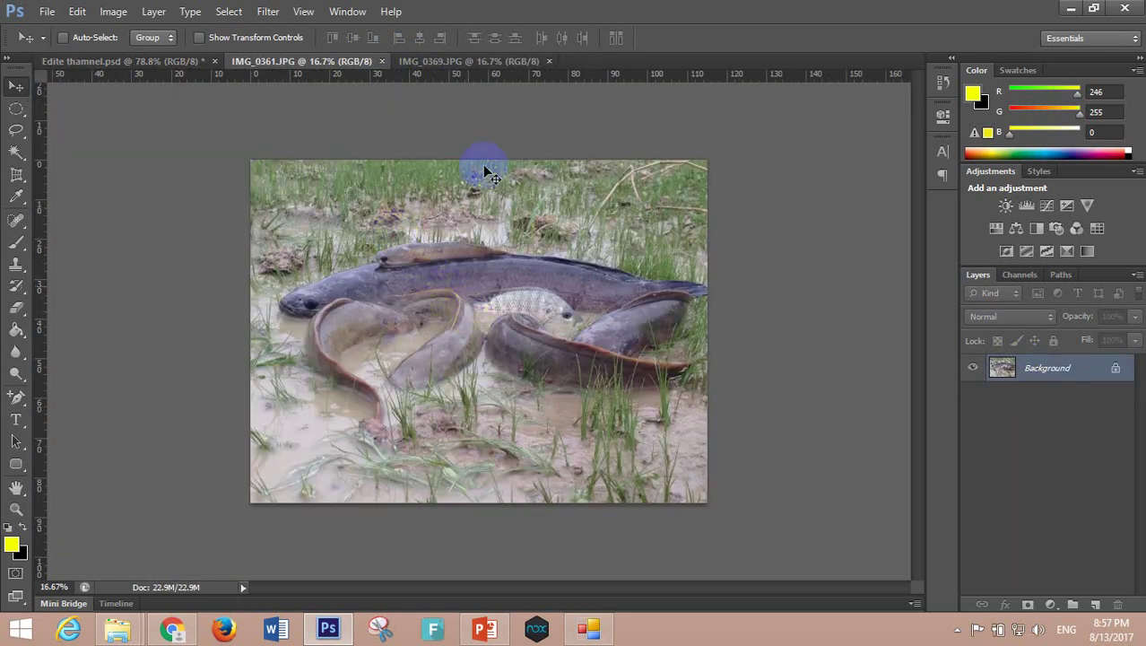
left_click(500, 68)
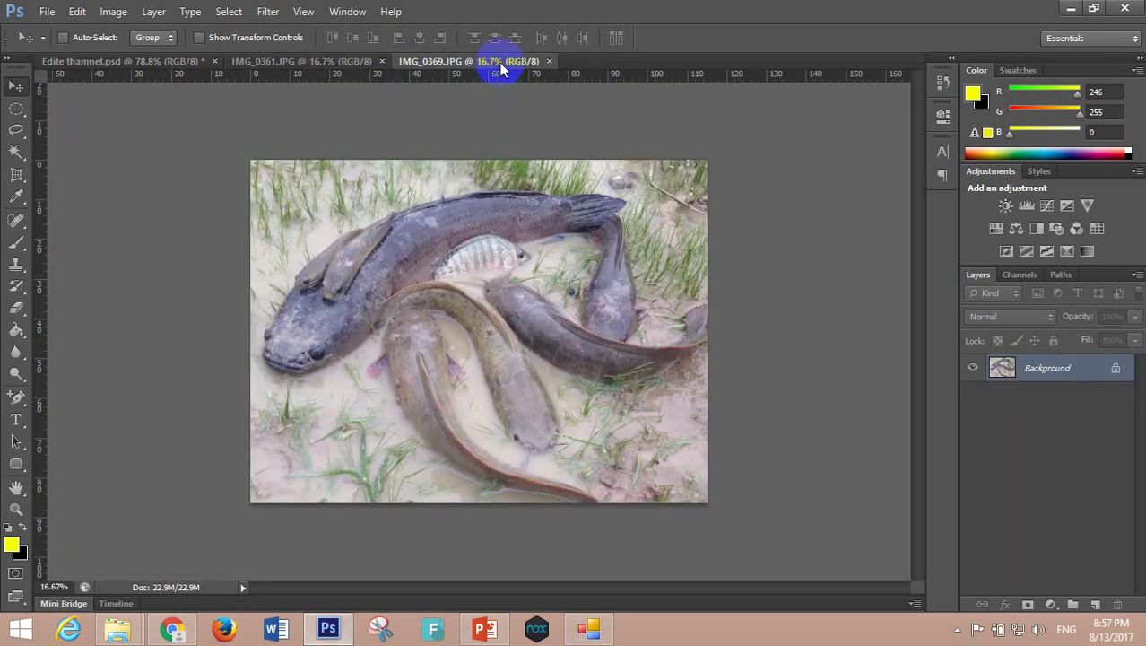
left_click(349, 68)
mouse_move(491, 370)
left_mouse_down()
mouse_move(133, 68)
mouse_move(396, 251)
left_mouse_up()
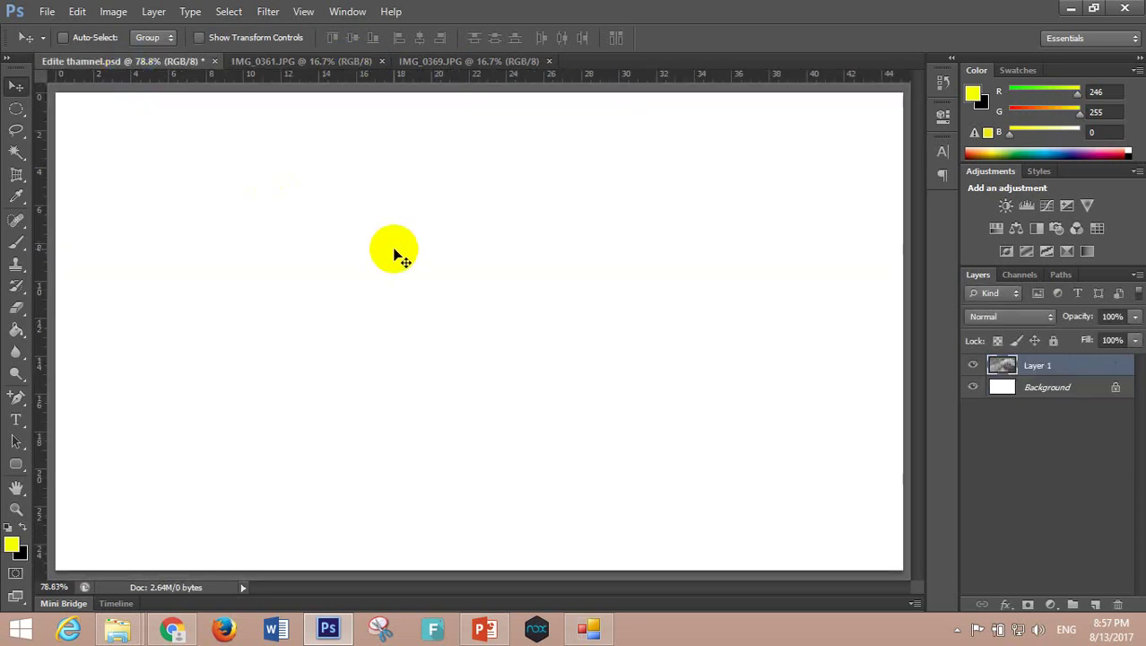
Scale Layer 1 down to about 39% with Free Transform and fit the view.
scroll(426, 273, "down", 2)
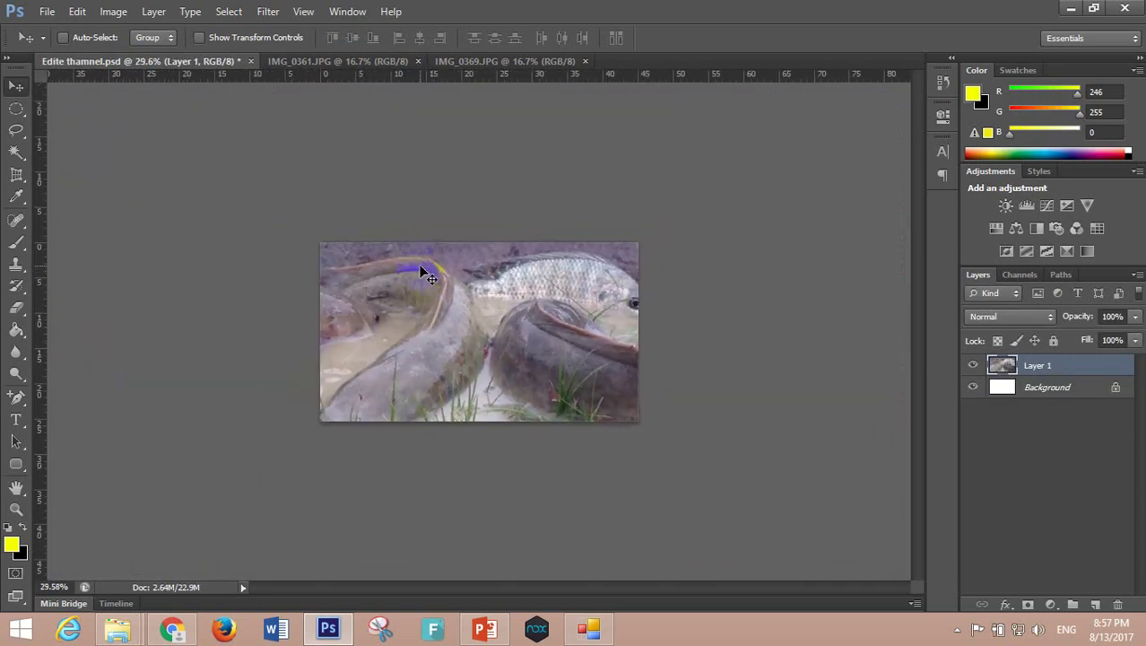
key("ctrl+t")
scroll(428, 280, "down", 3)
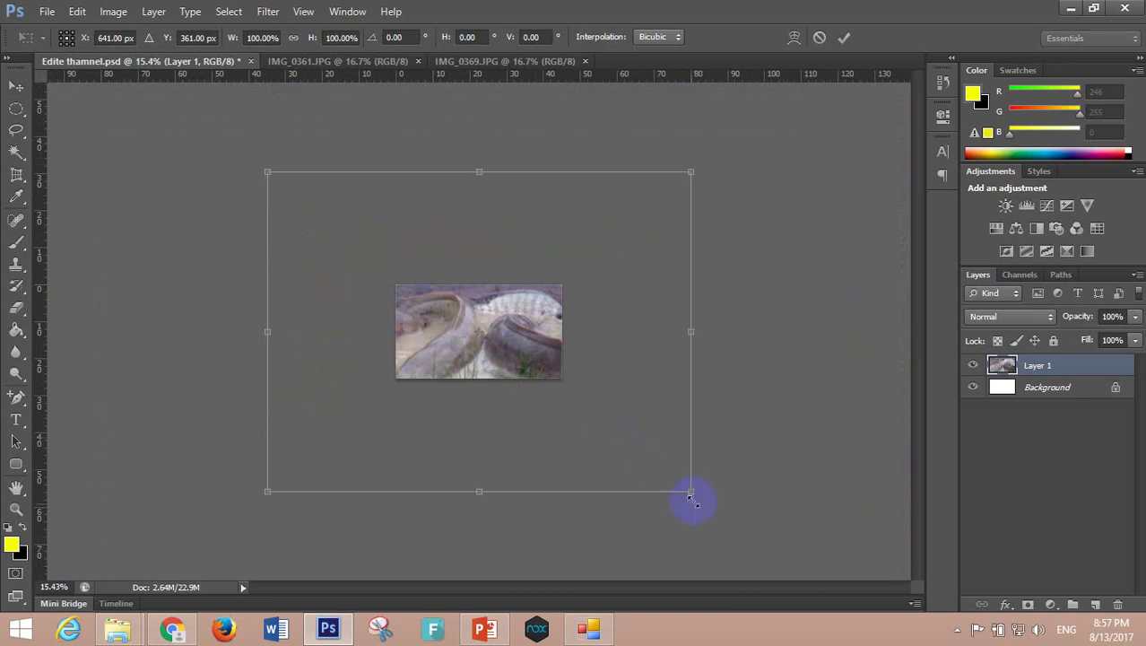
left_click_drag(689, 491, 593, 359)
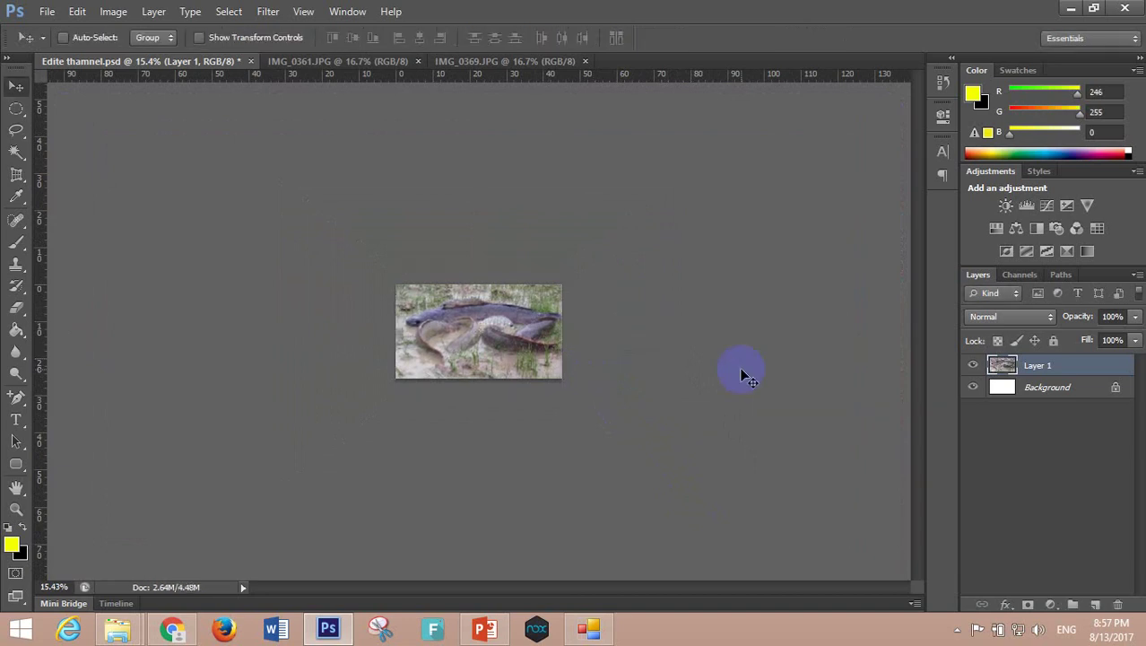
key("ctrl+0")
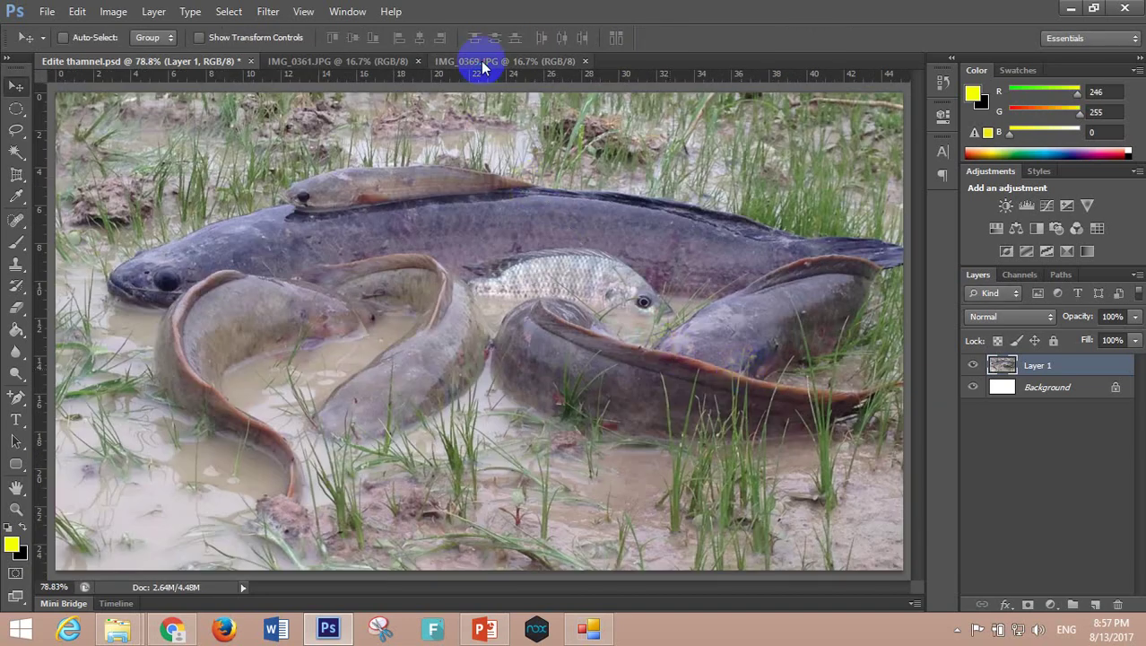
Drag the IMG_0369.JPG image into Edite thamnel.psd as Layer 2.
left_click(482, 61)
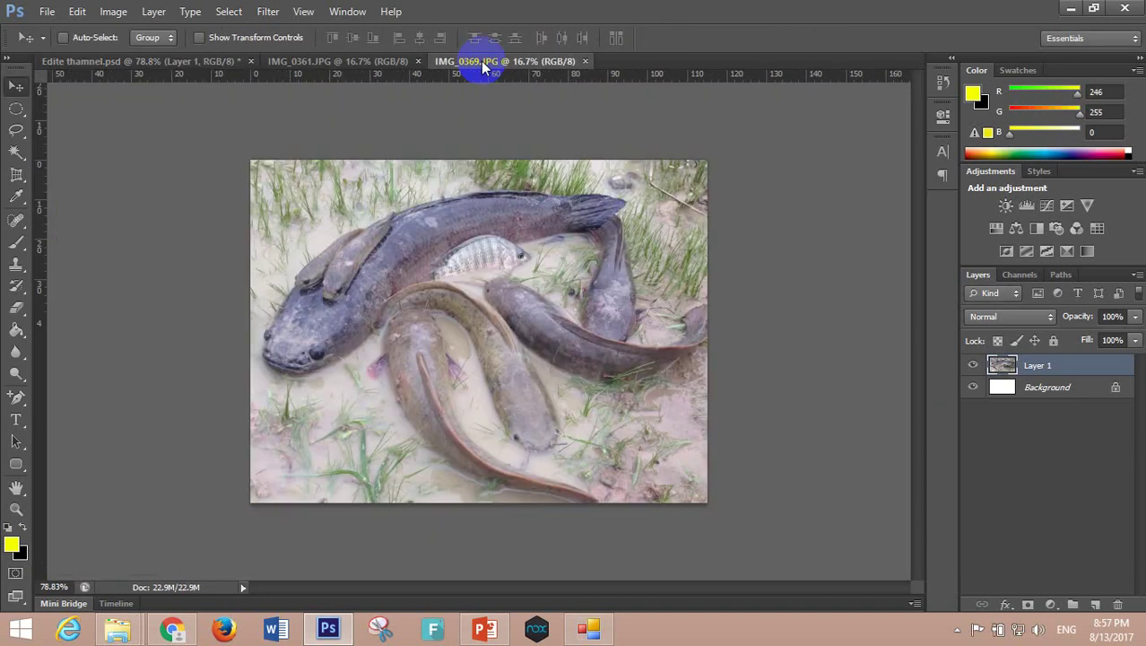
left_click(188, 61)
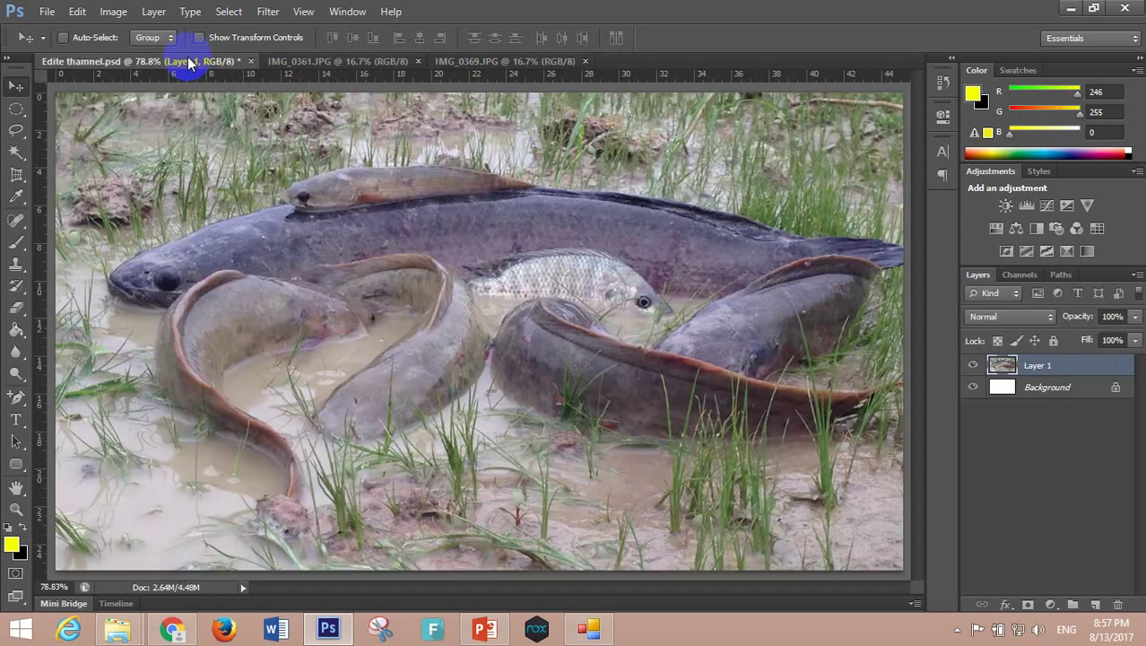
left_click(475, 61)
mouse_move(617, 334)
left_mouse_down()
mouse_move(175, 69)
mouse_move(405, 227)
left_mouse_up()
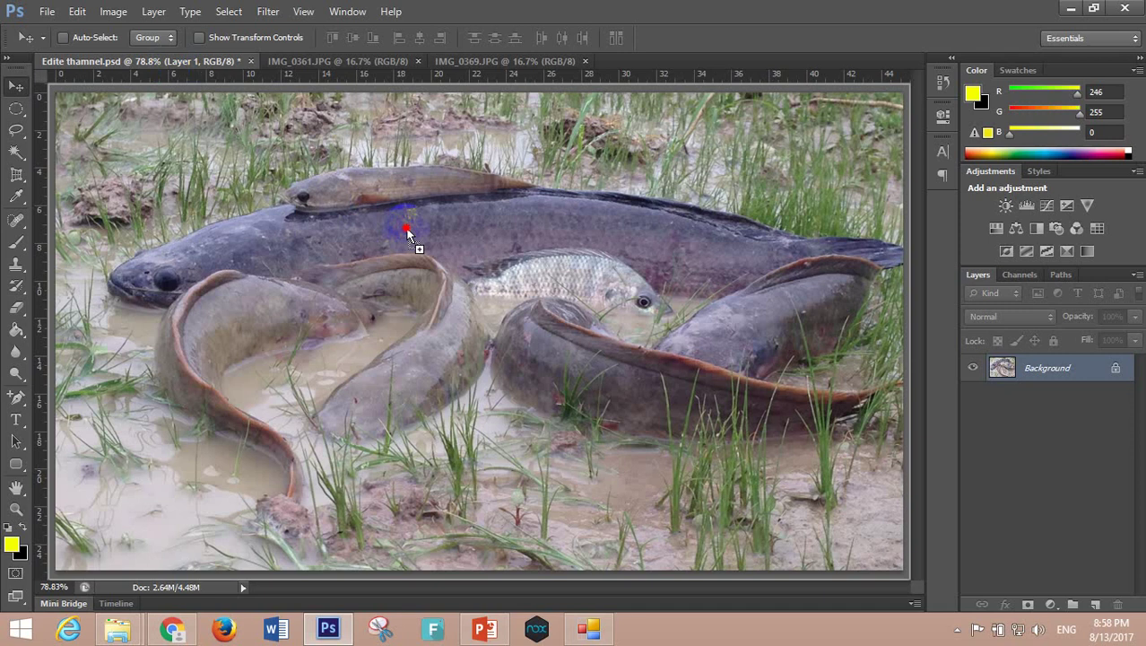
Scale Layer 2 down to about 41% to cover the canvas and apply it.
scroll(409, 229, "down", 5)
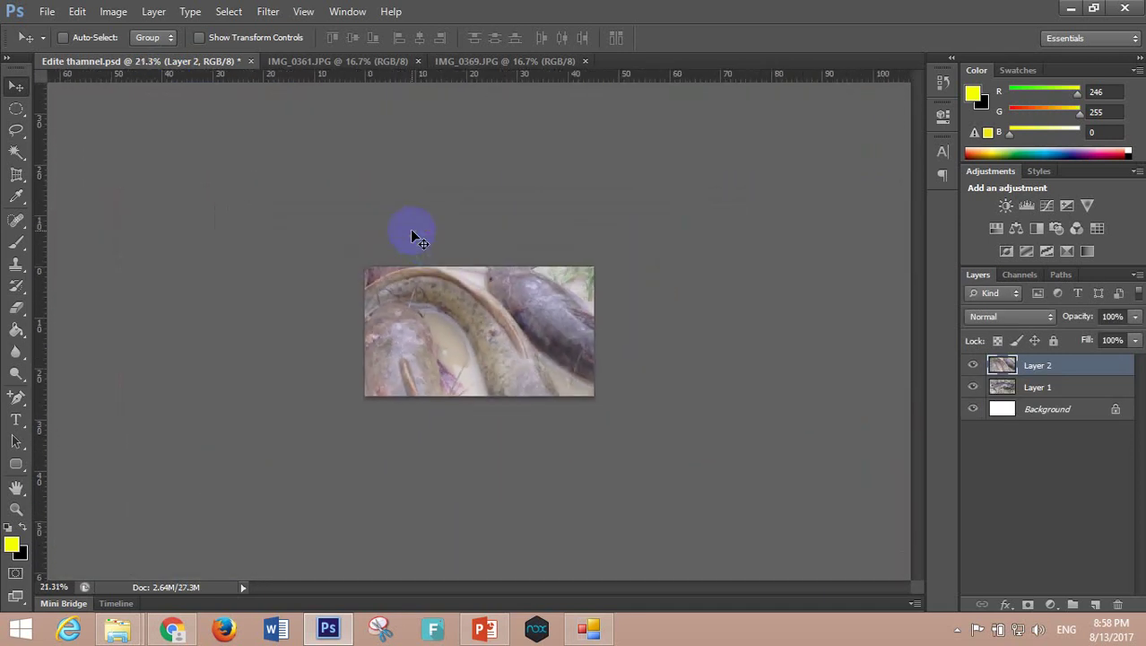
key("ctrl+t")
scroll(412, 235, "down", 2)
left_click_drag(648, 474, 547, 358)
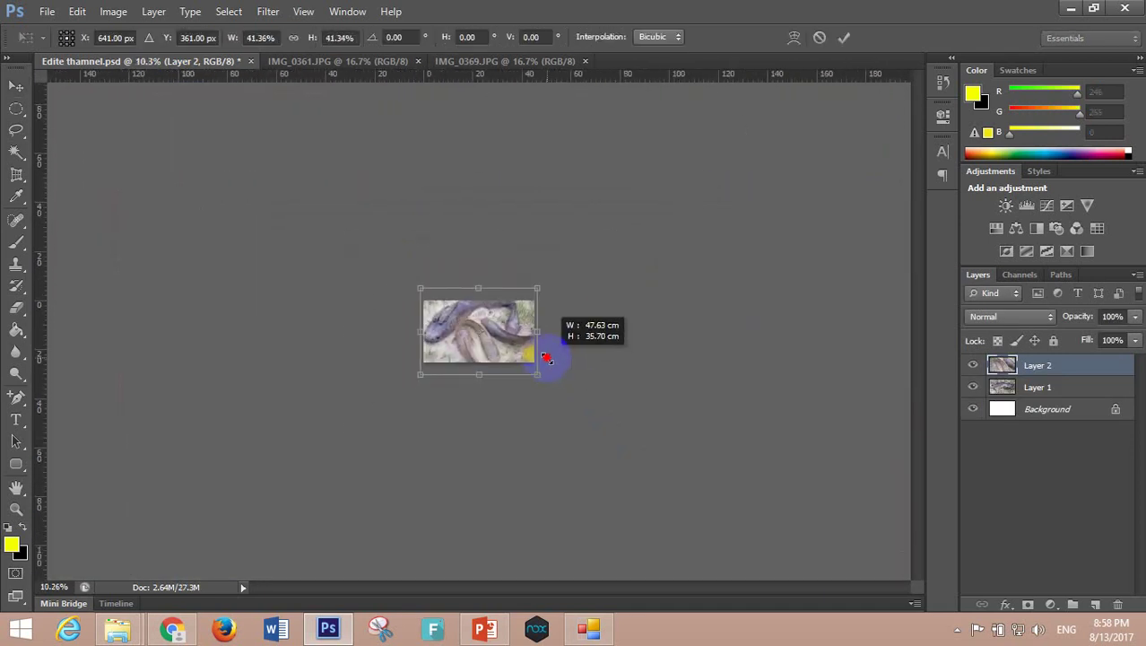
key("Return")
key("ctrl+0")
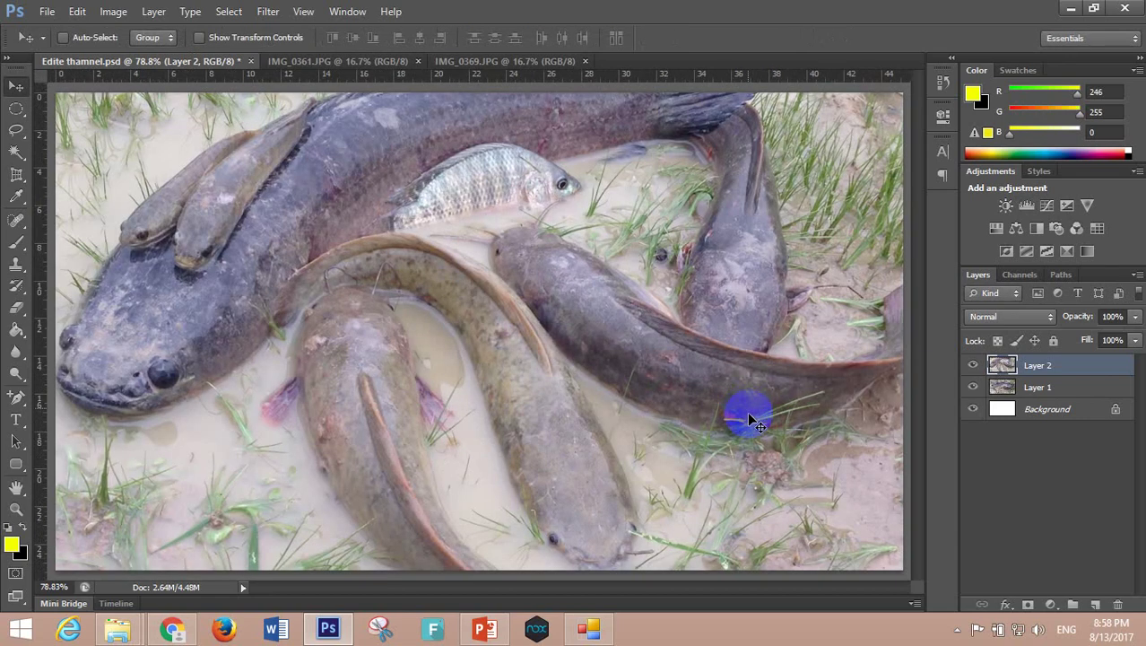
left_click(1016, 416)
left_click(994, 394)
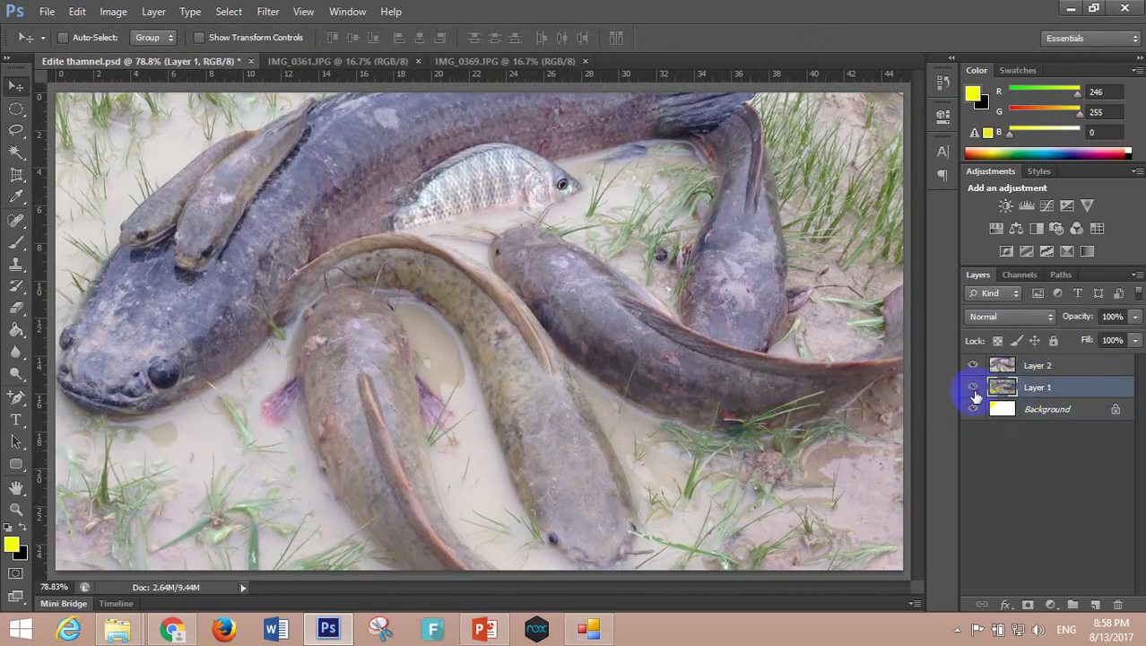
Set Layer 2's Fill to 49% after toggling it to compare with Layer 1.
left_click(973, 387)
left_click(979, 367)
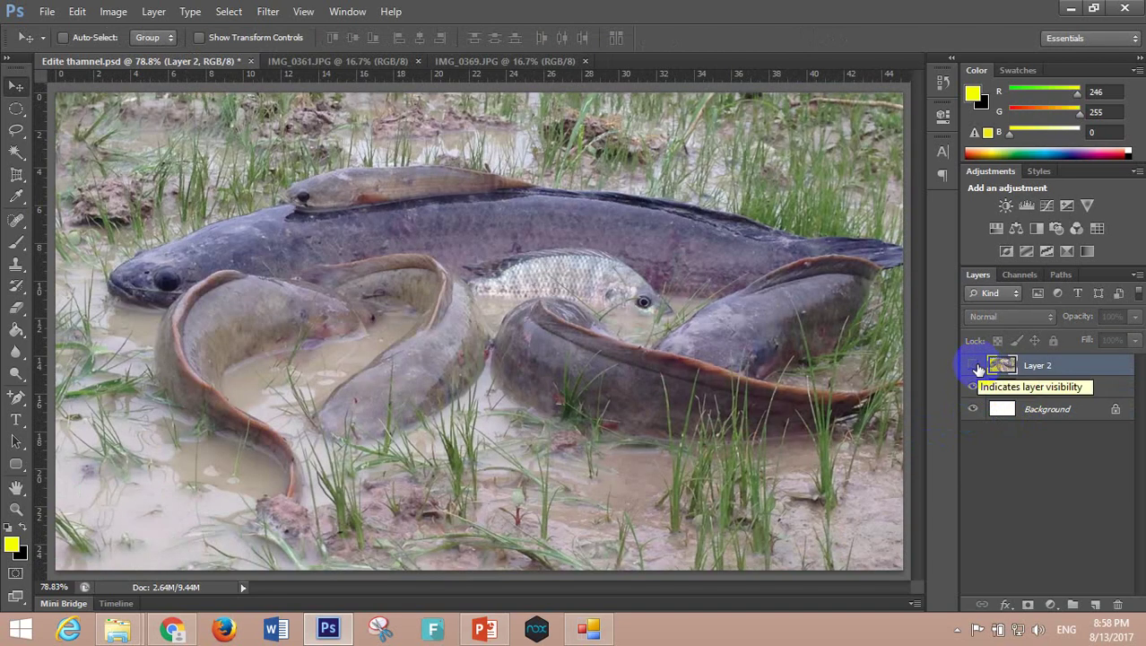
left_click(975, 366)
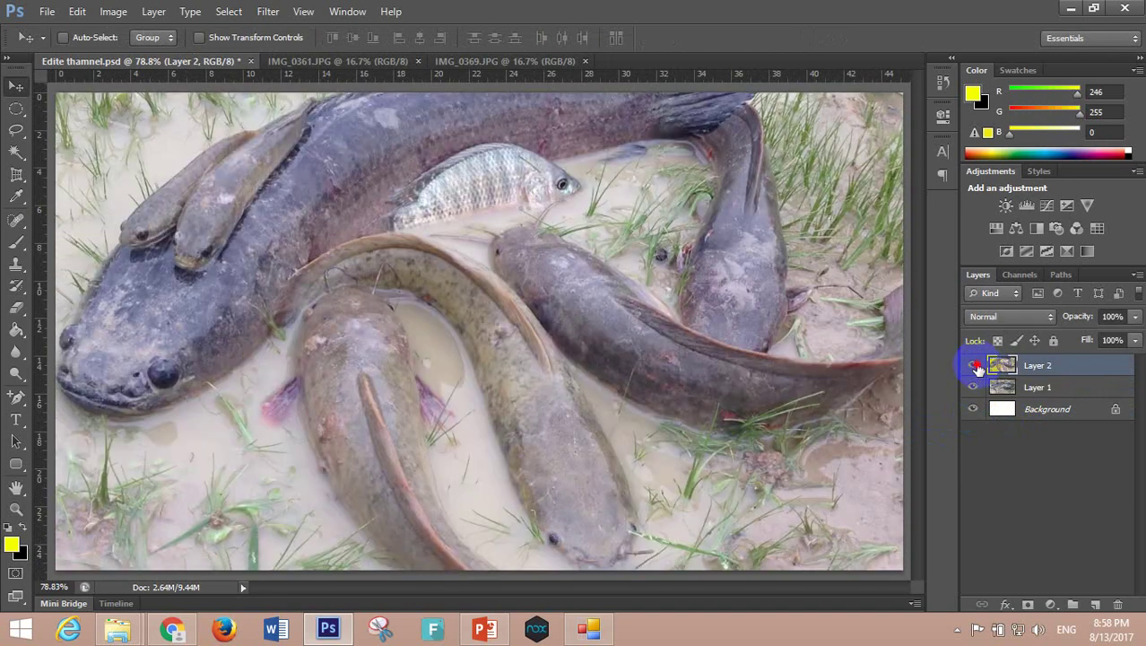
left_click(975, 366)
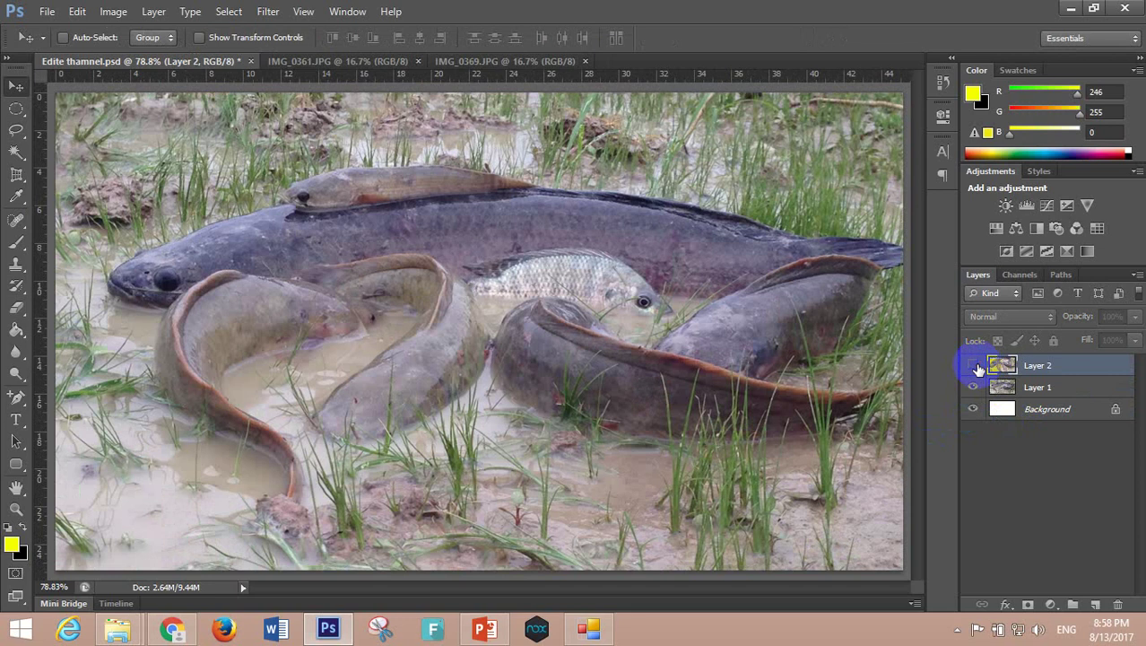
left_click(975, 366)
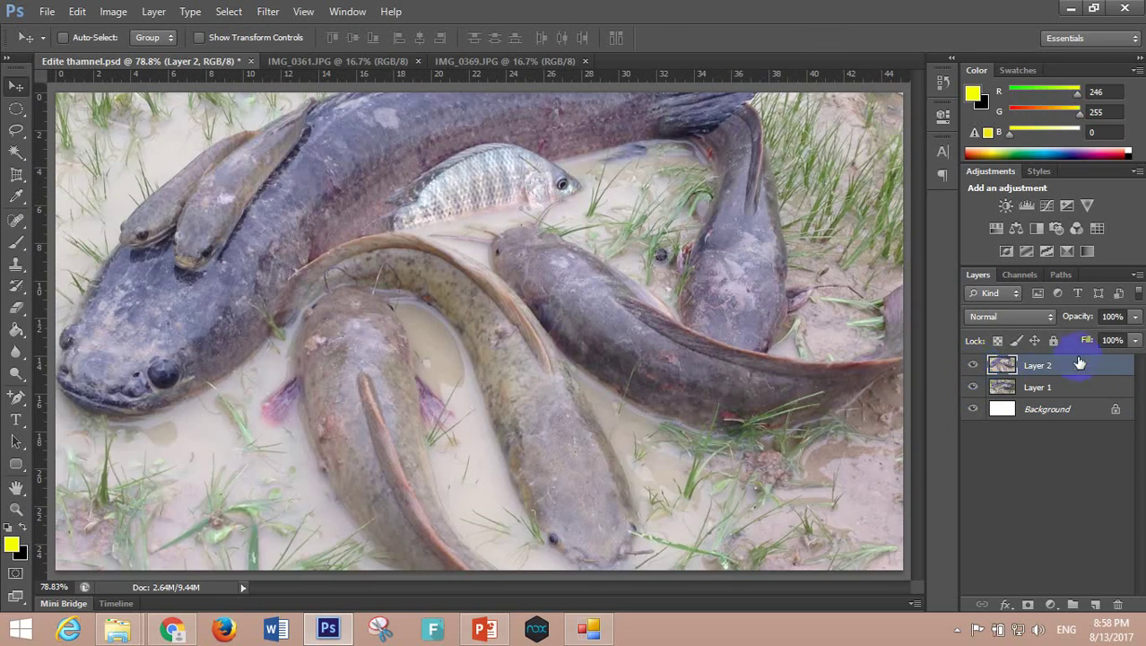
left_click(1051, 341)
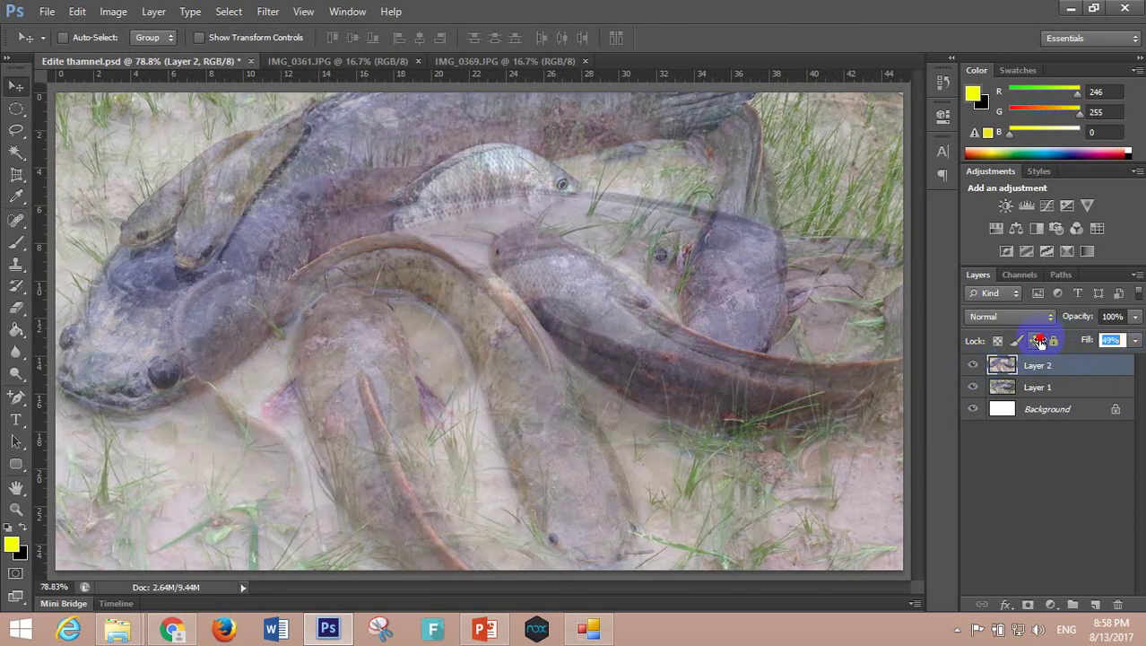
key("Return")
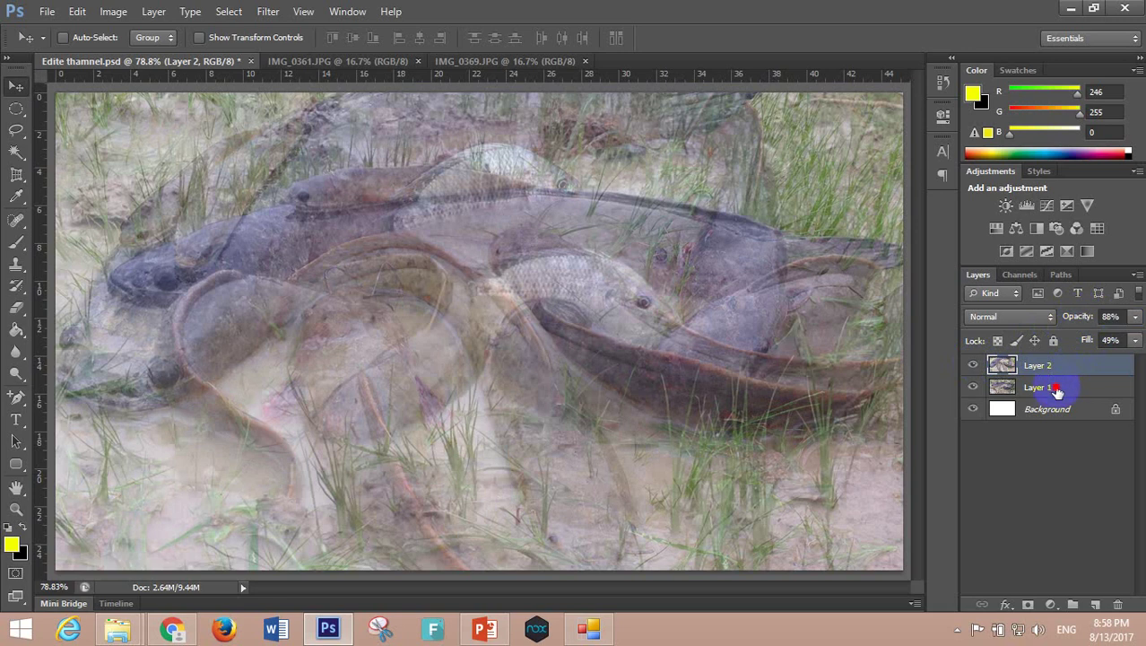
Move Layer 1's photo downward on the canvas.
left_click(1056, 389)
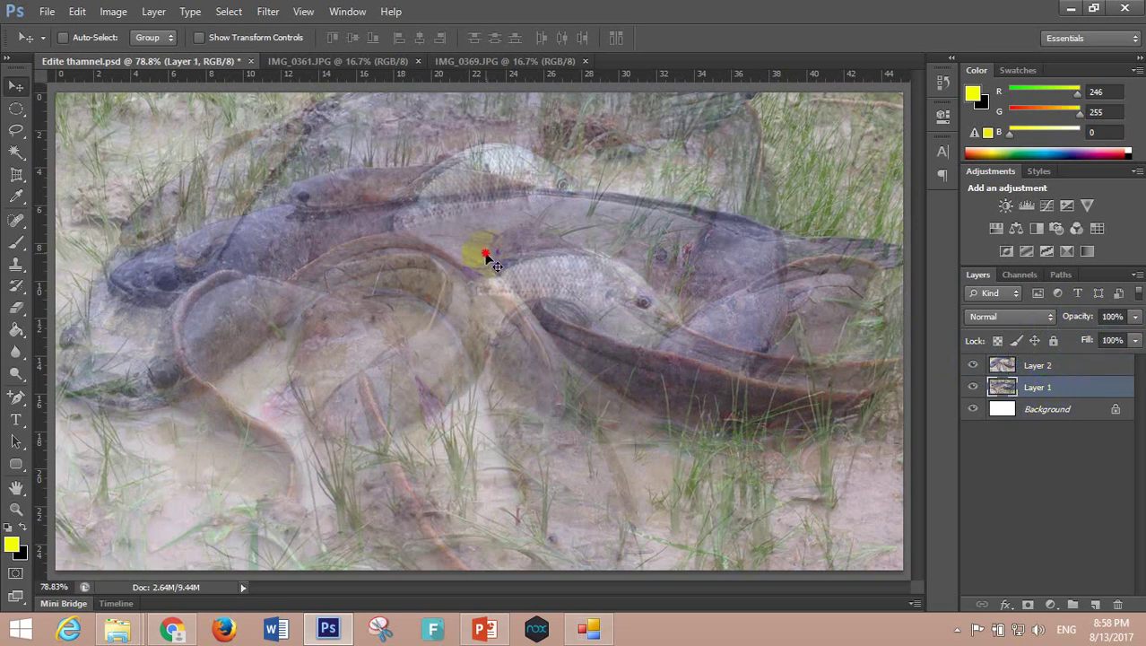
left_click_drag(486, 257, 590, 339)
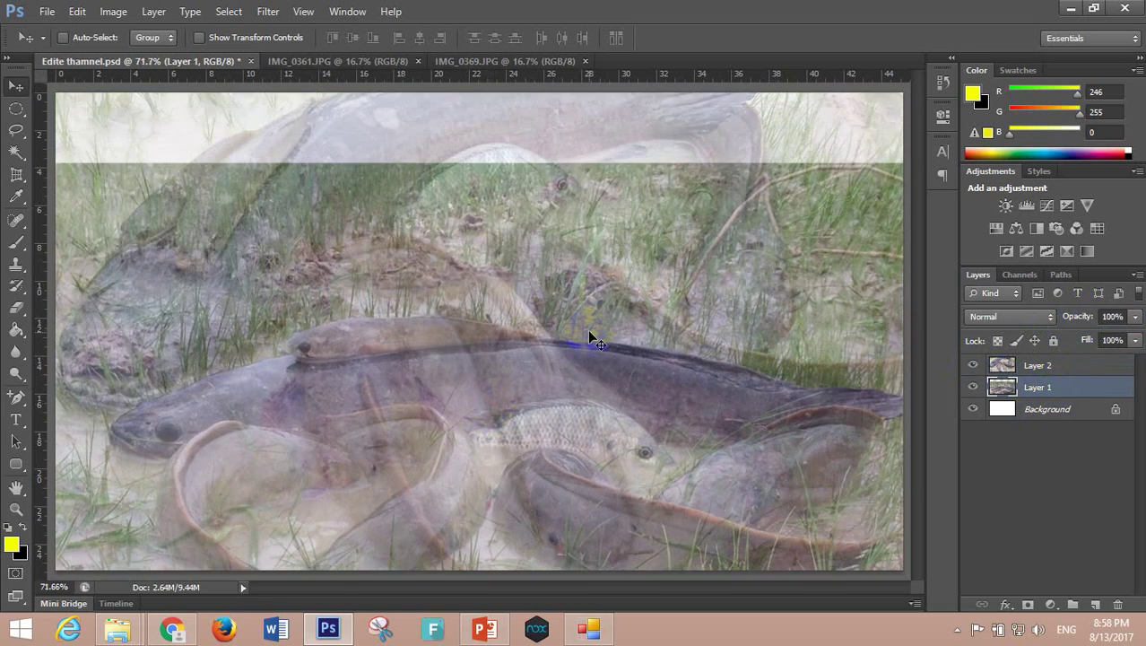
scroll(589, 334, "down", 3)
left_click_drag(512, 312, 510, 363)
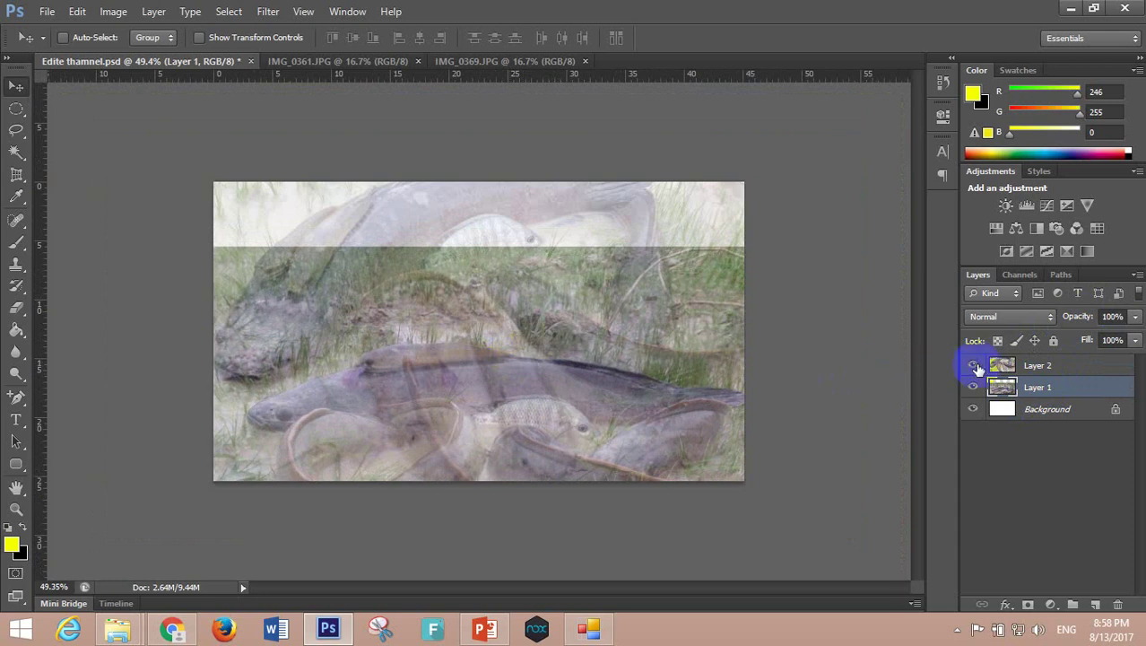
Nudge Layer 1's photo slightly upward, toggling Layer 2 to compare.
left_click(974, 366)
left_click(975, 366)
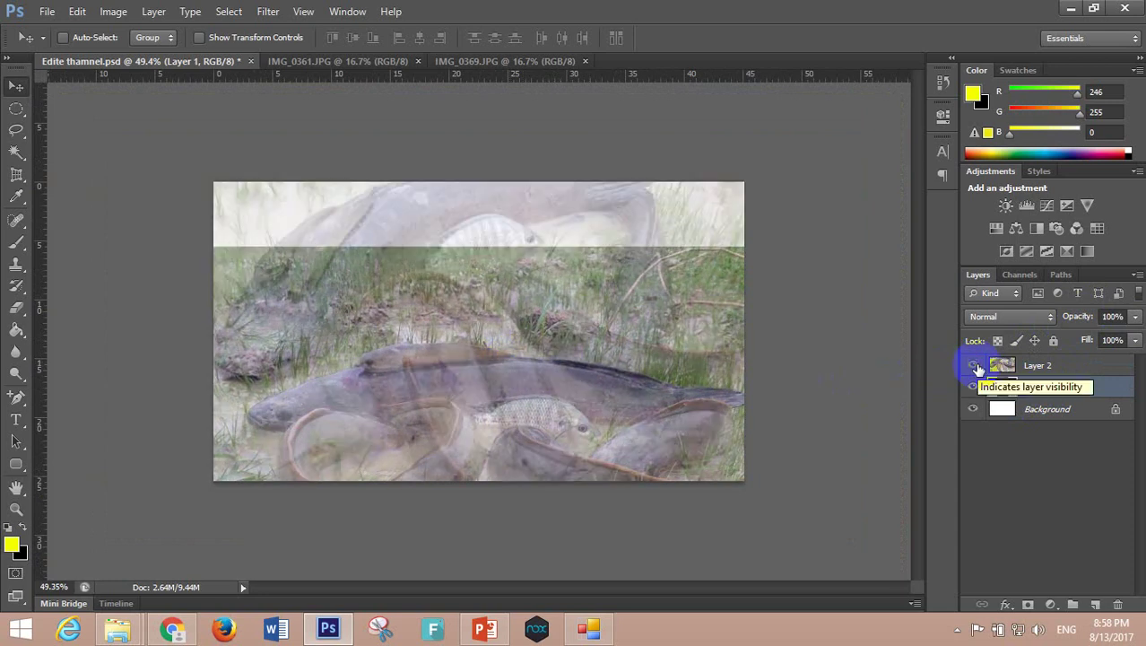
left_click(976, 367)
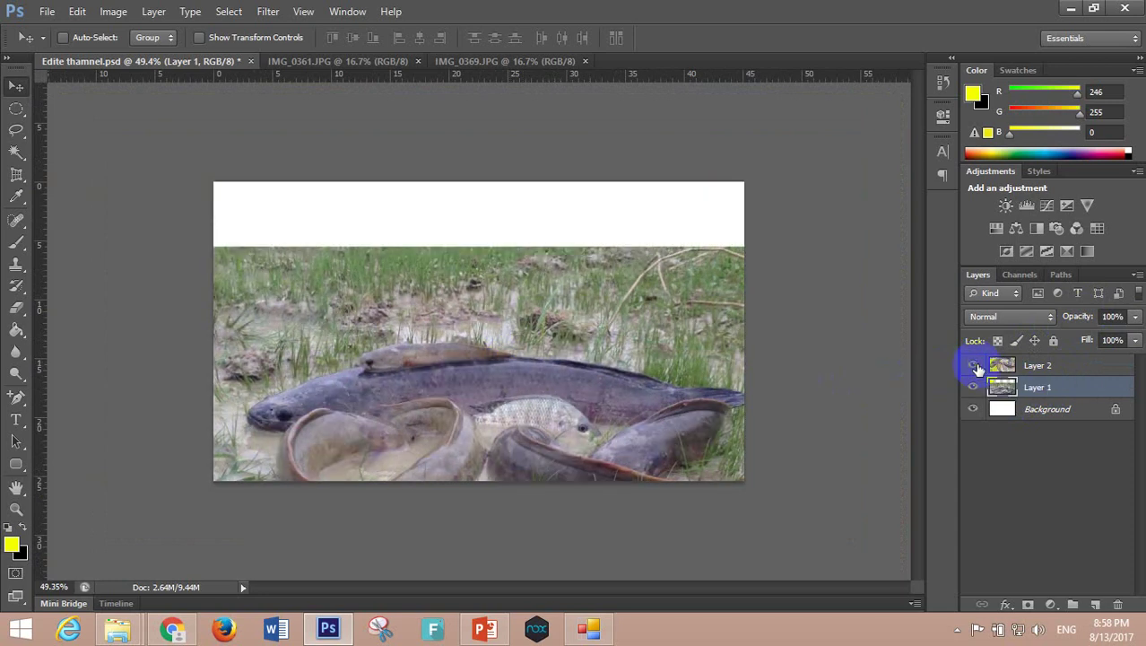
left_click(975, 366)
left_click_drag(684, 351, 683, 346)
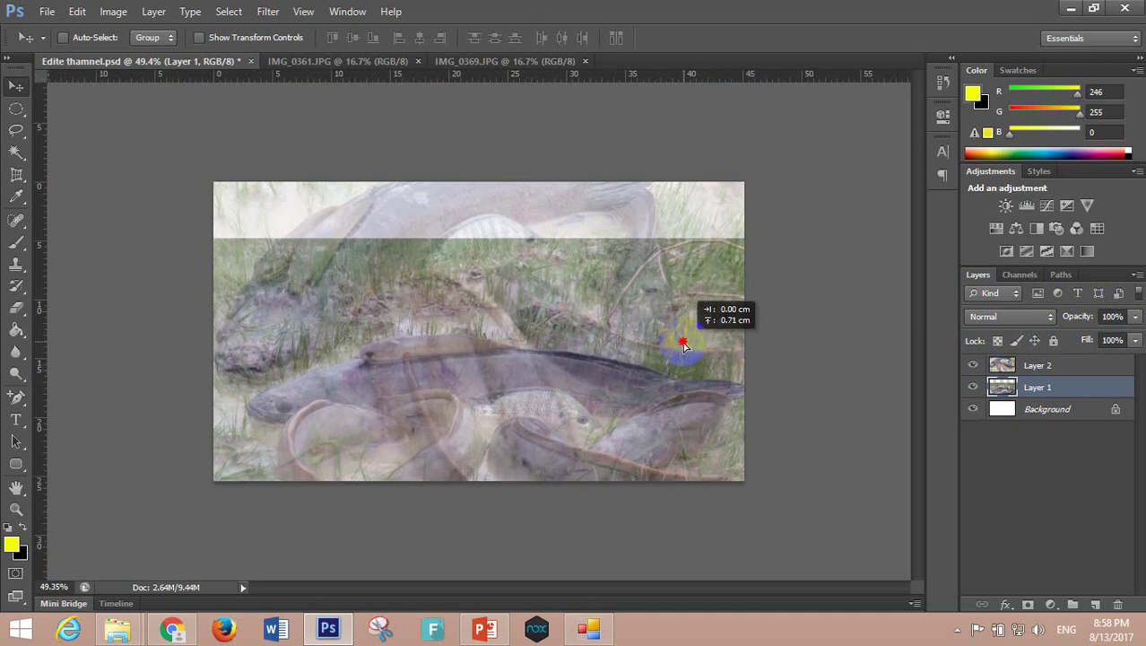
left_click_drag(683, 346, 684, 335)
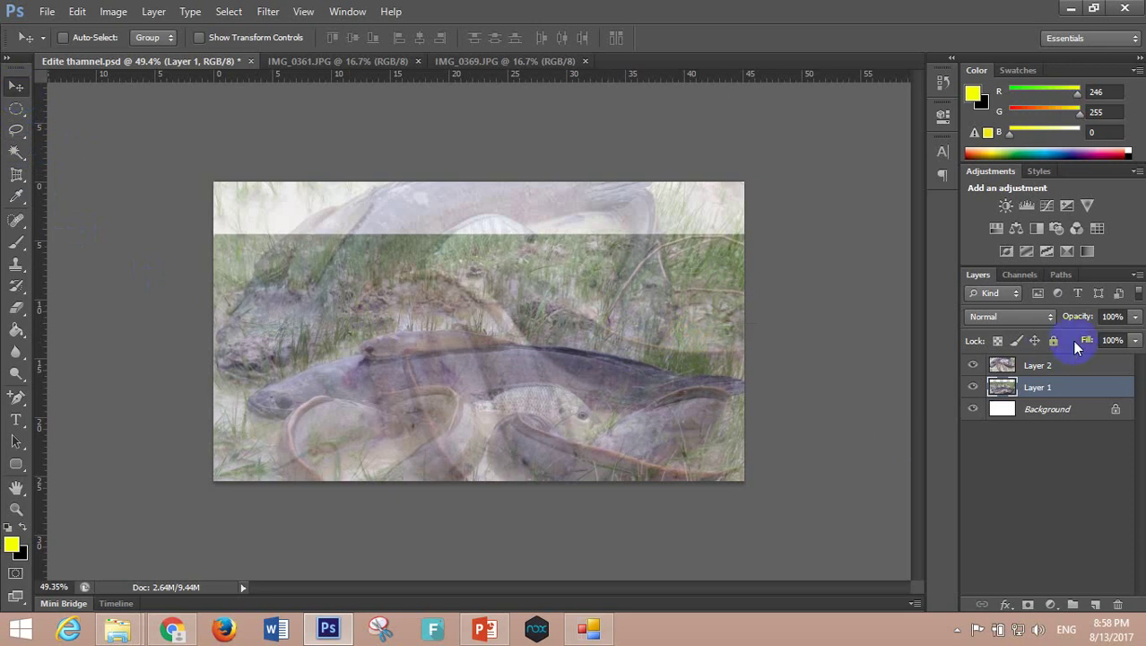
Recheck Layer 2 against Layer 1, then move Layer 1 a little higher.
left_click(1112, 340)
left_click(989, 368)
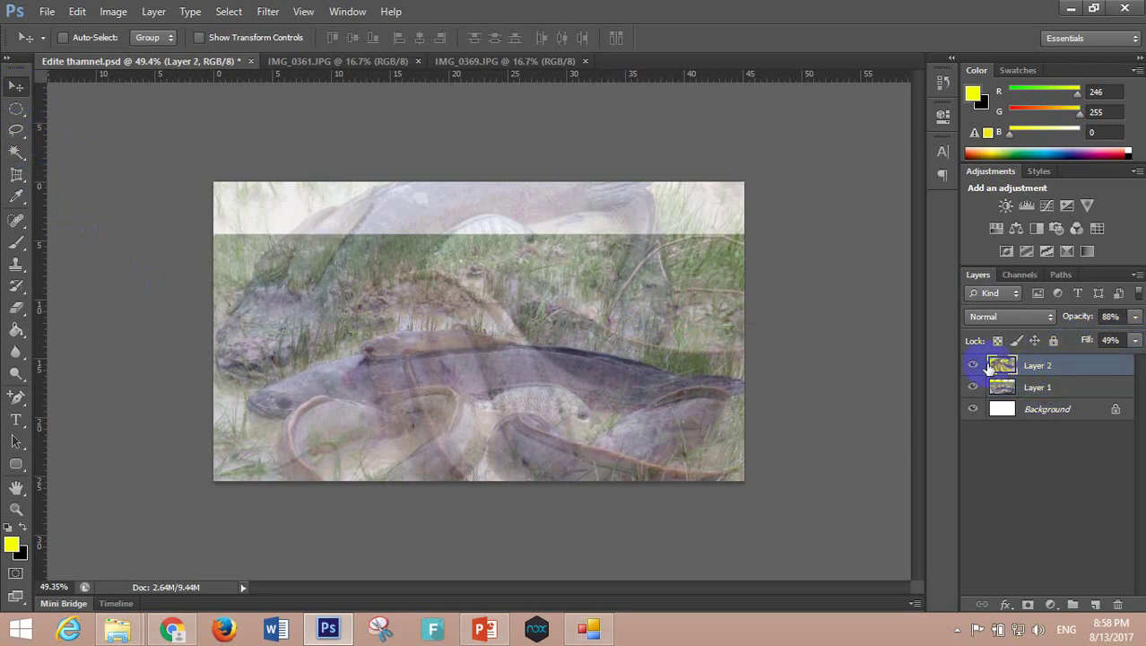
left_click(975, 366)
left_click(973, 365)
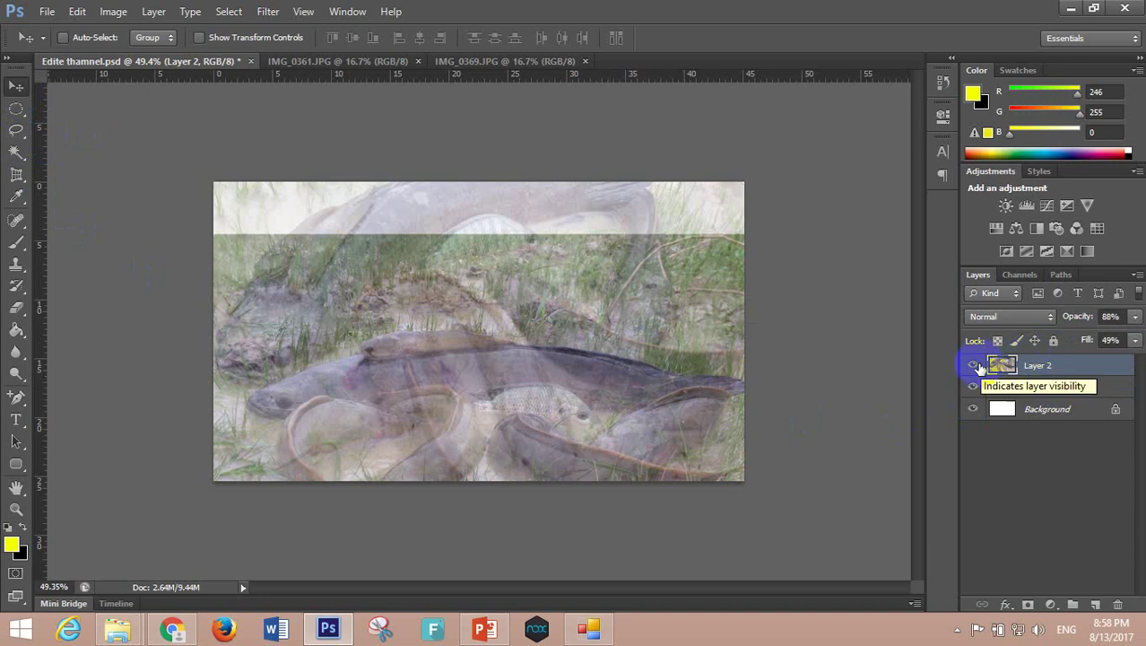
left_click(977, 366)
left_click(665, 355)
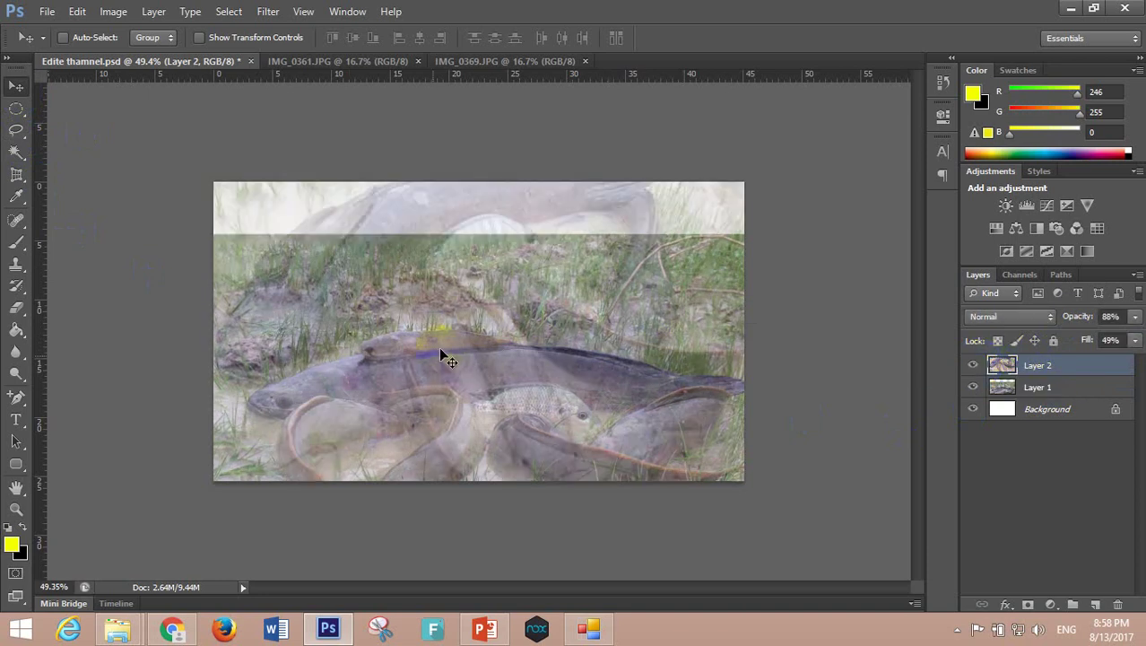
left_click(695, 393)
left_click(1004, 387)
mouse_move(649, 391)
left_mouse_down()
mouse_move(642, 398)
mouse_move(647, 385)
left_mouse_up()
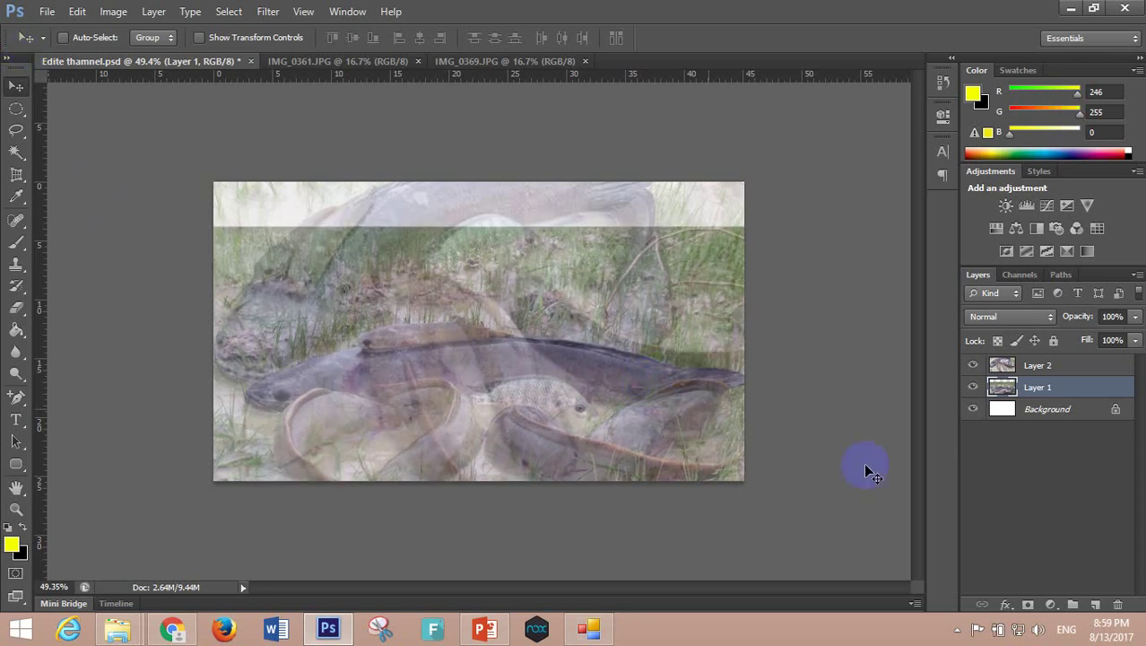
Set Layer 2's opacity and fill back to 100%.
left_click(1006, 367)
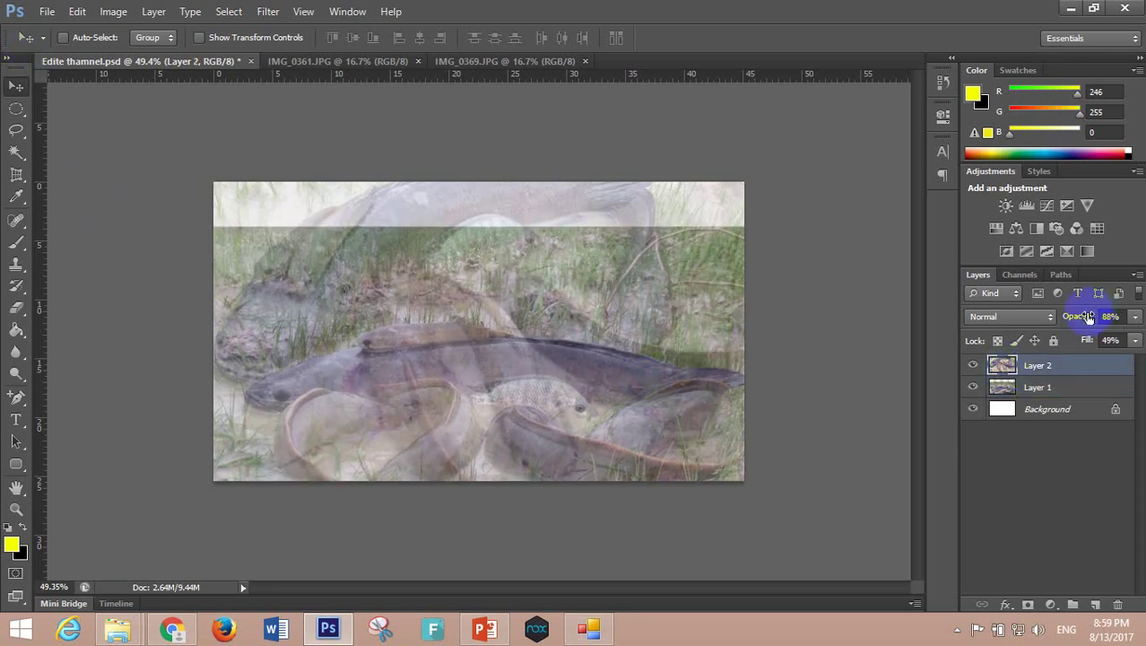
mouse_move(1088, 316)
left_mouse_down()
mouse_move(1121, 320)
mouse_move(1140, 348)
left_mouse_up()
left_click(1110, 342)
type("100")
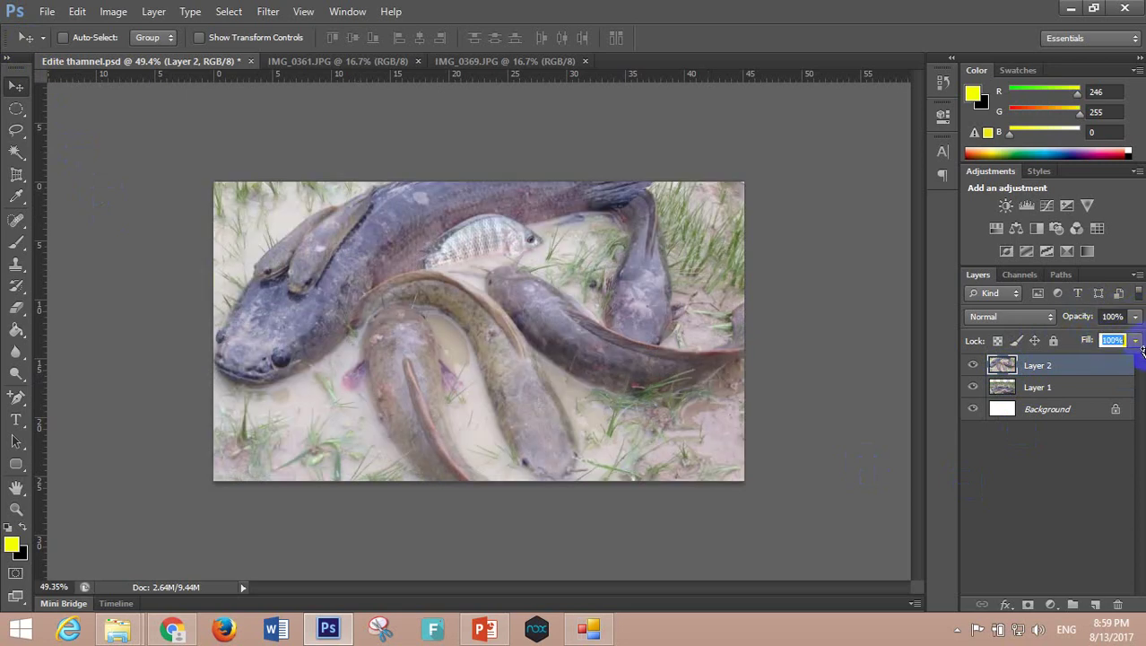
Compare Layer 2 with Layer 1 by toggling its visibility, then add a white mask to Layer 2.
left_click(1043, 390)
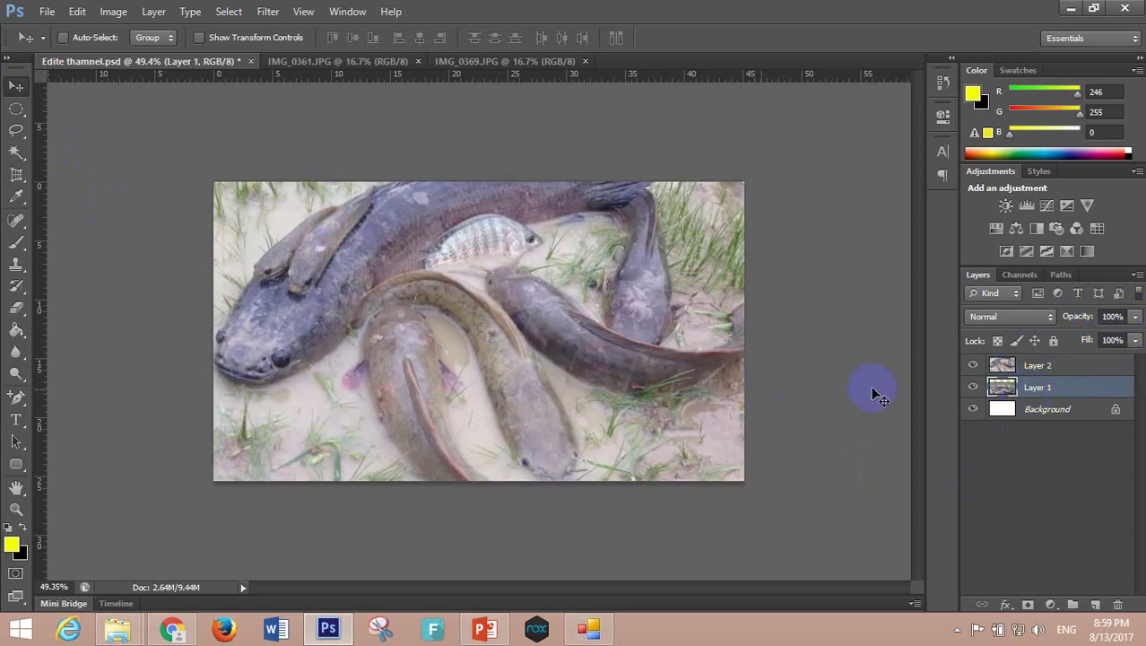
left_click(999, 366)
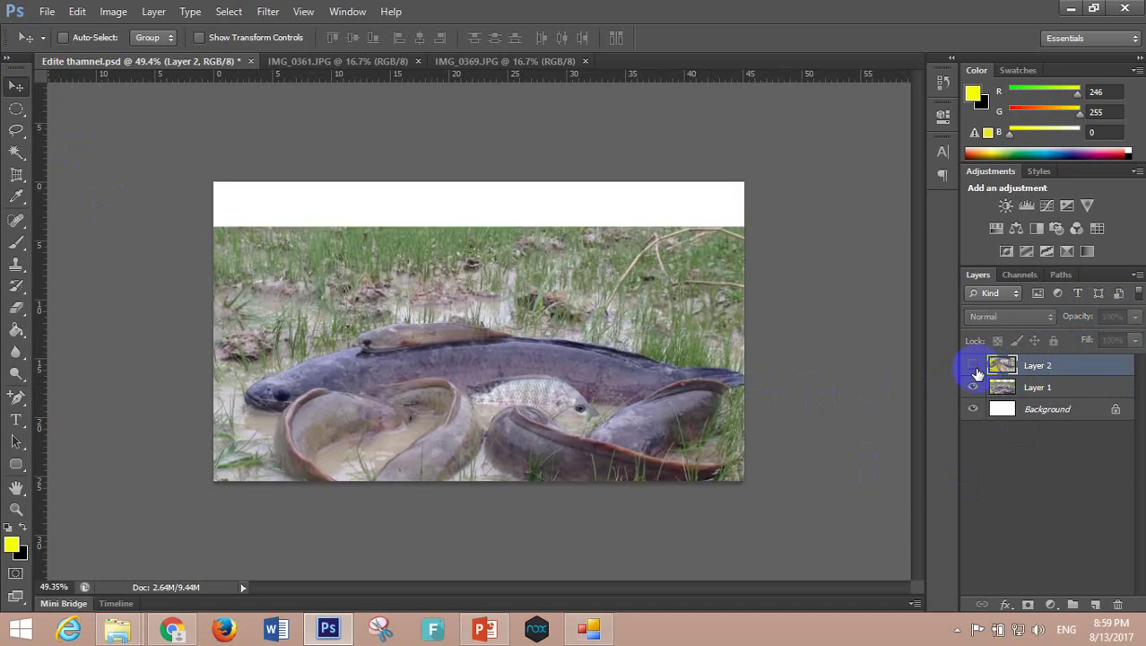
left_click(974, 367)
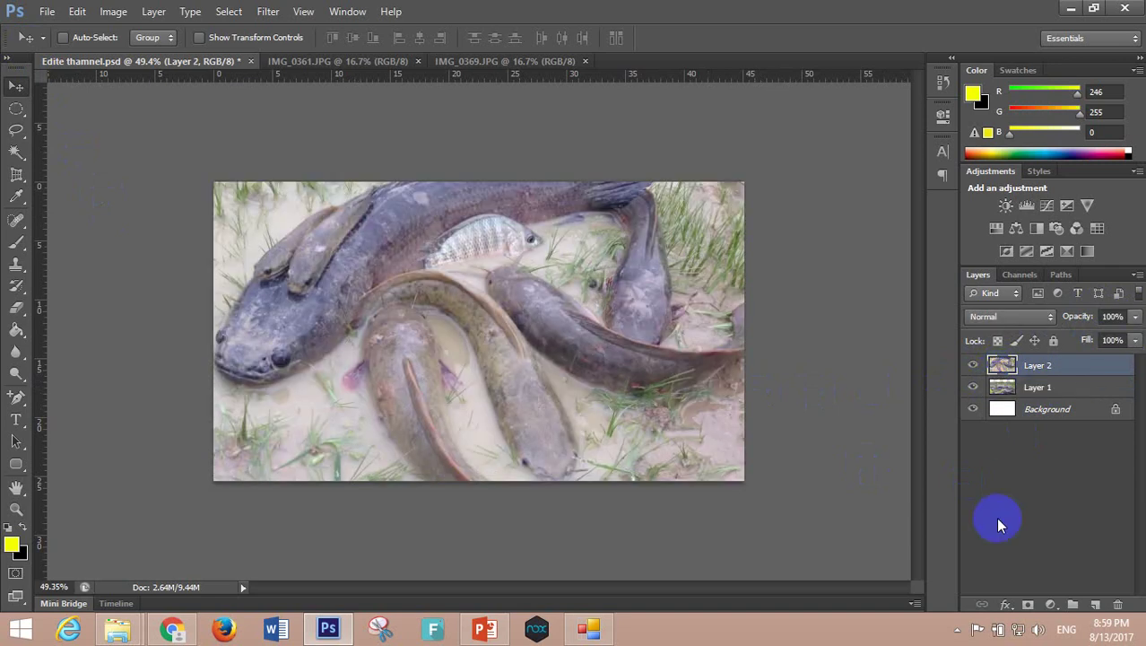
left_click(1029, 605)
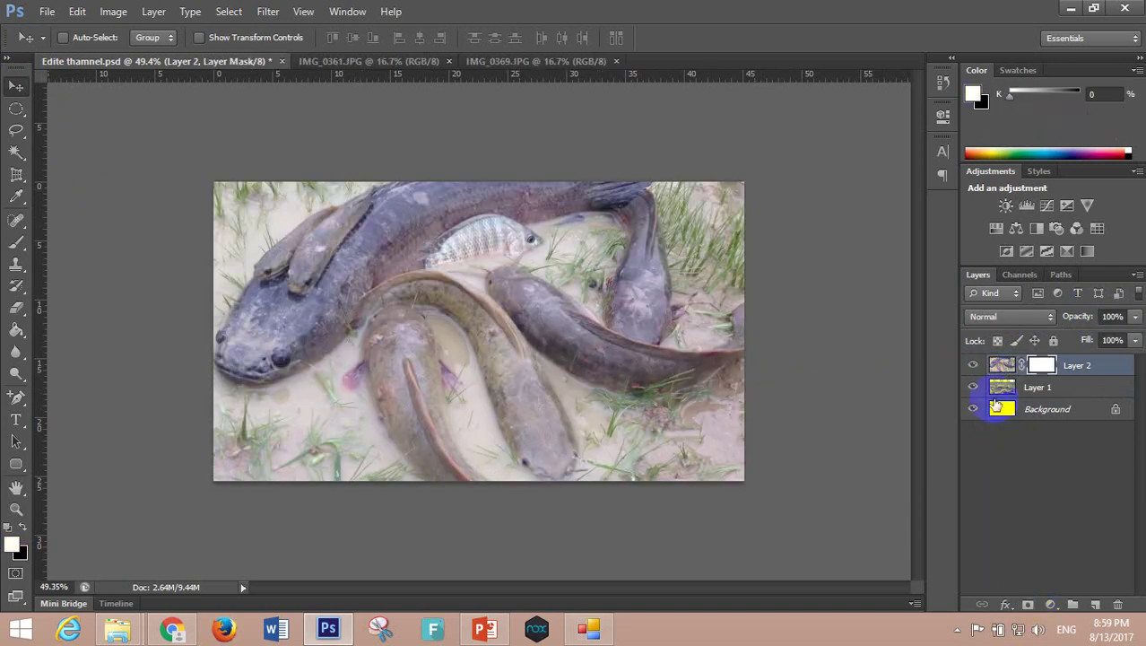
Clip Layer 2 onto Layer 1, then undo the clipping and recent changes.
left_click(998, 376, "alt")
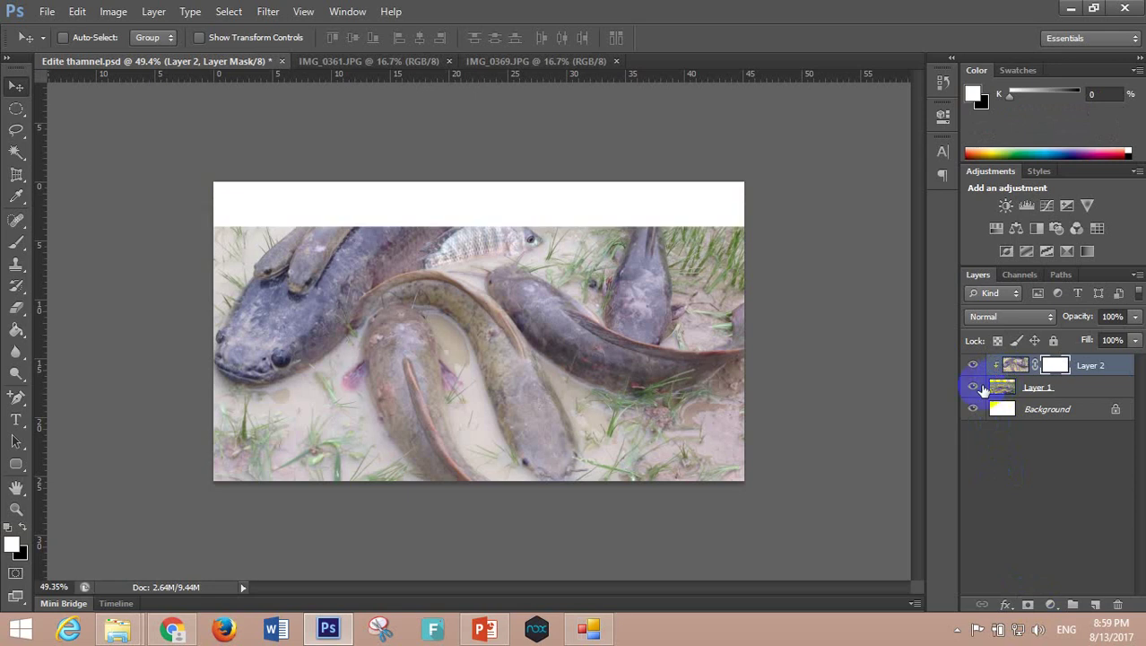
key("ctrl+z")
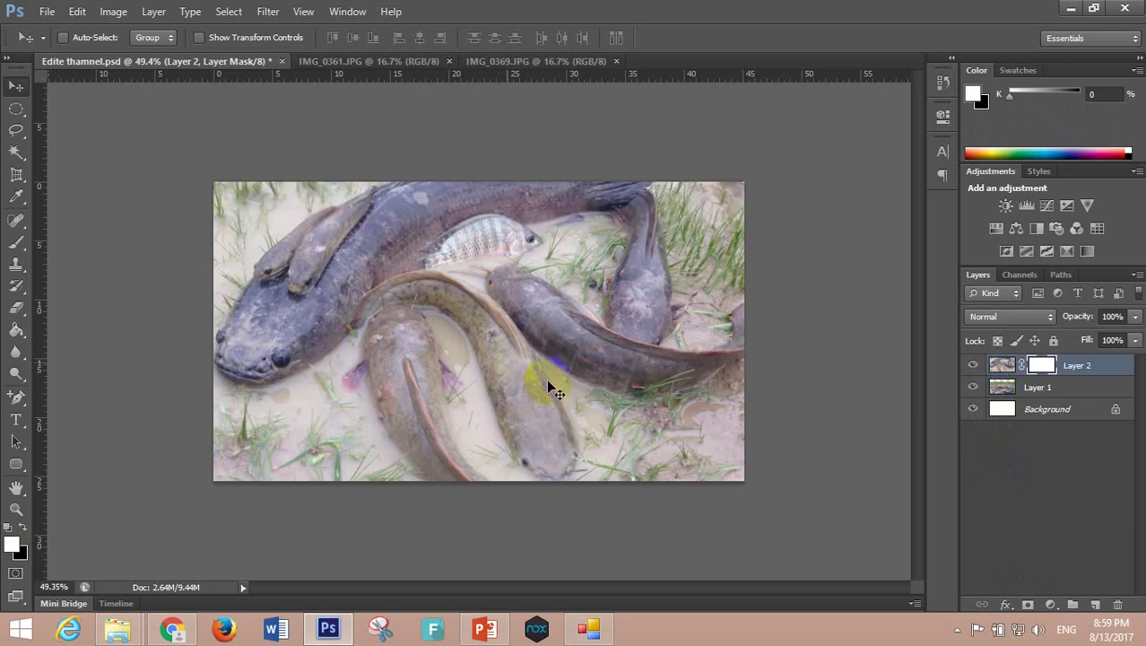
key("ctrl+z")
key("ctrl+z")
key("ctrl+alt+z")
key("ctrl+alt+z")
Select Layer 1 and compare the two photos by hiding and showing each layer.
left_click(1018, 394)
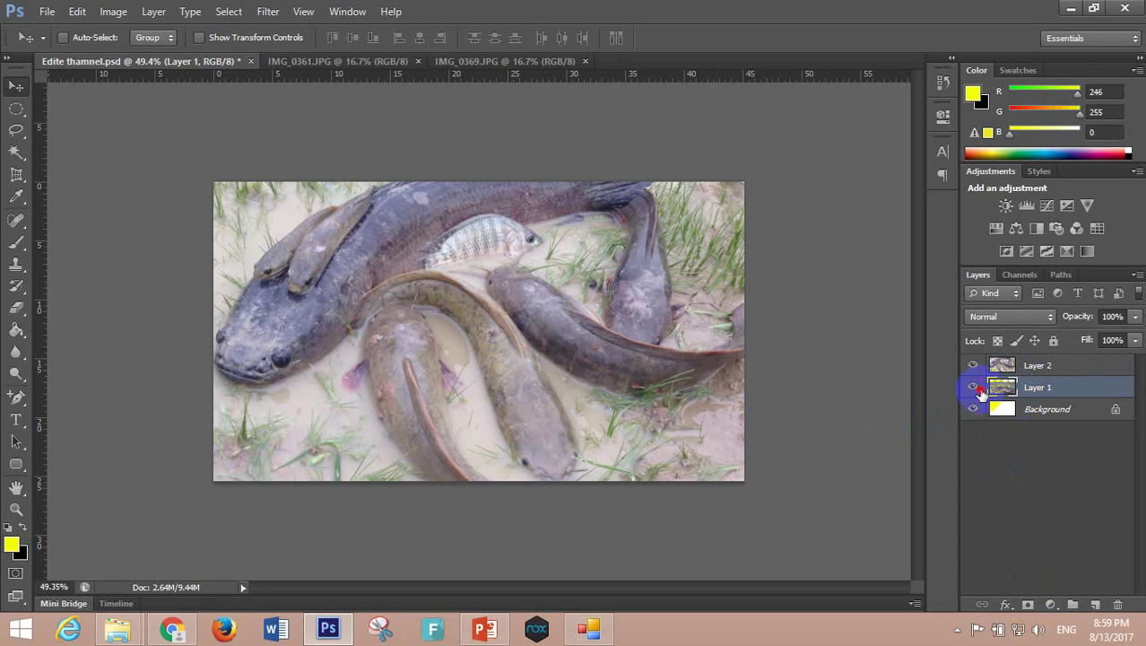
left_click(973, 386)
left_click(973, 365)
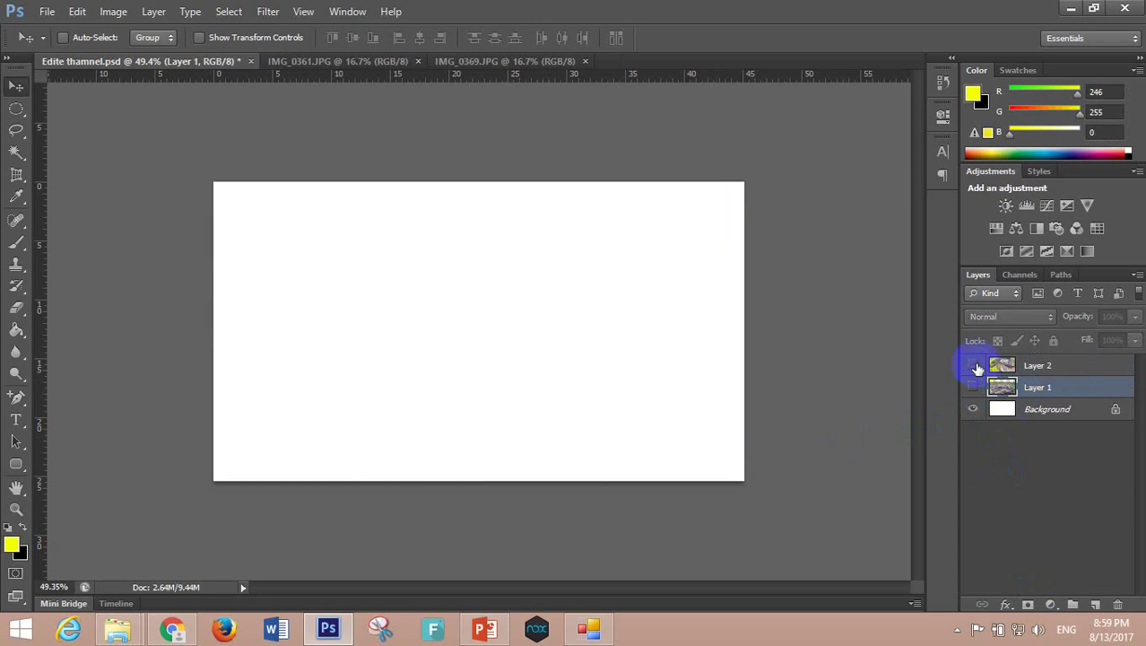
left_click(974, 366)
left_click(974, 387)
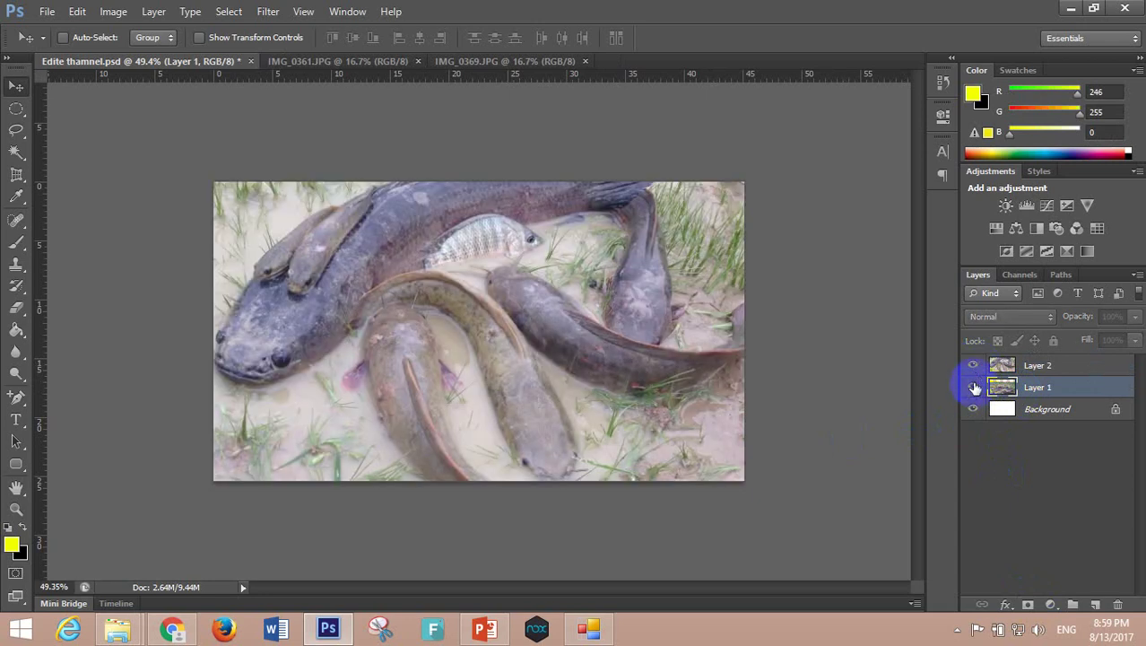
left_click(973, 366)
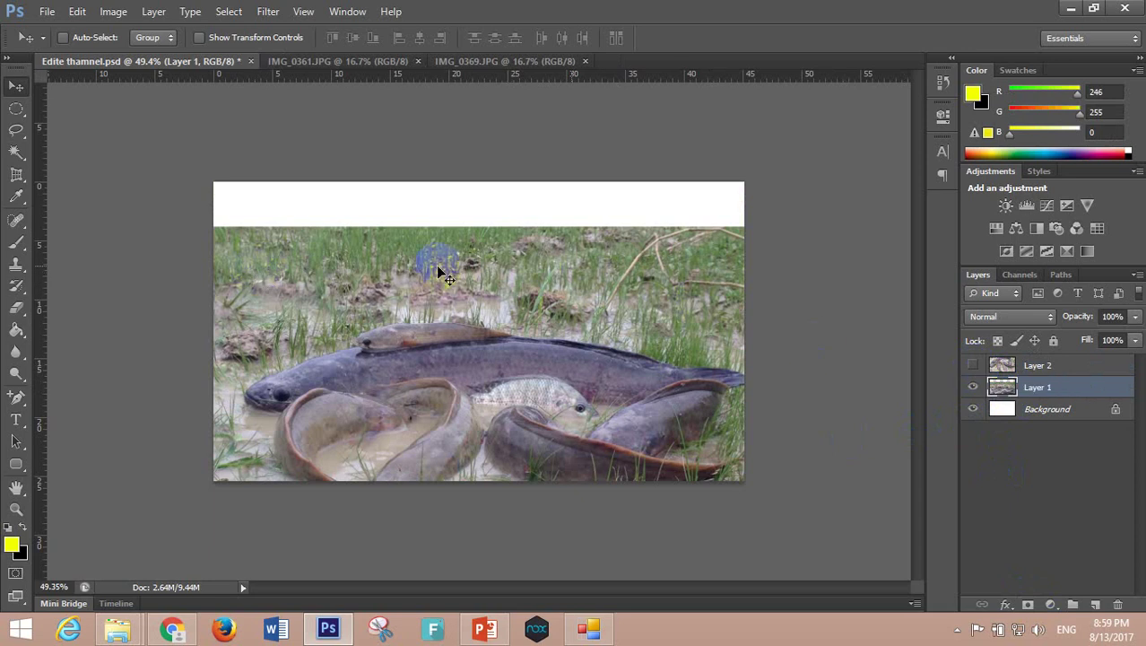
left_click(973, 365)
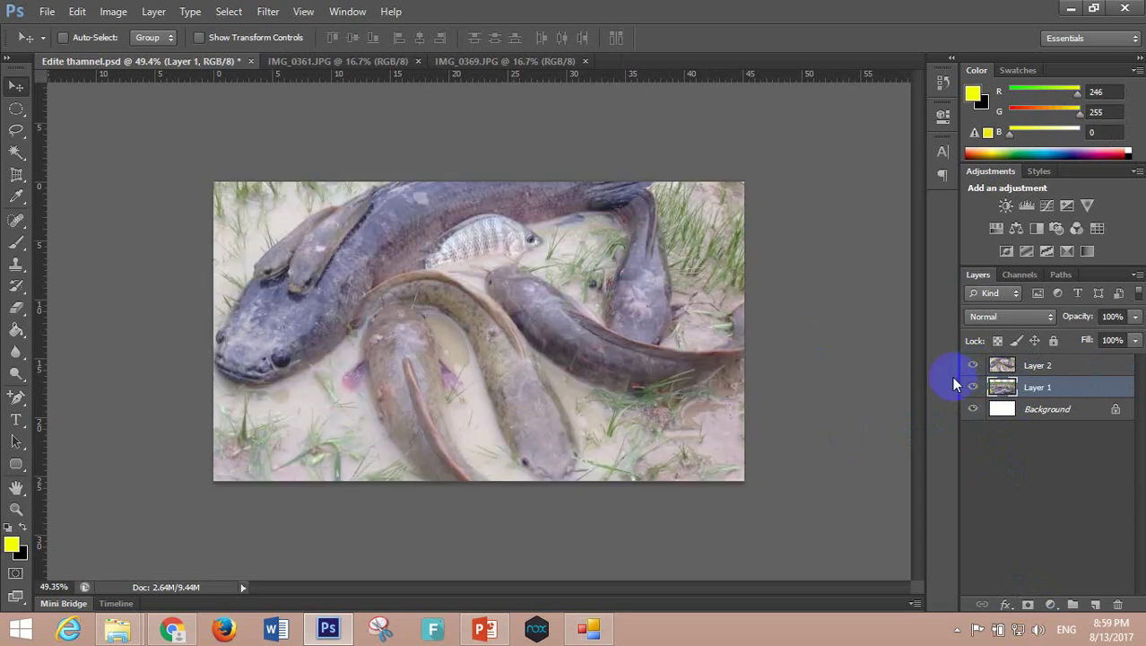
Reset colours with white as foreground, recheck both layers, and add a white mask to Layer 1.
left_click(10, 531)
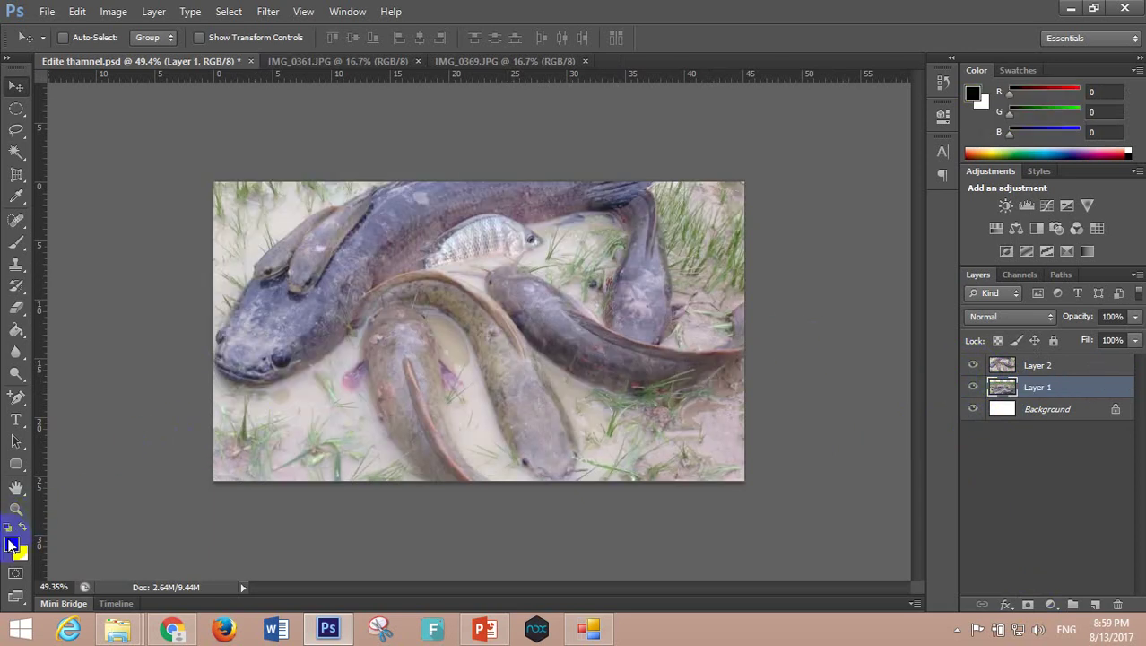
left_click(22, 528)
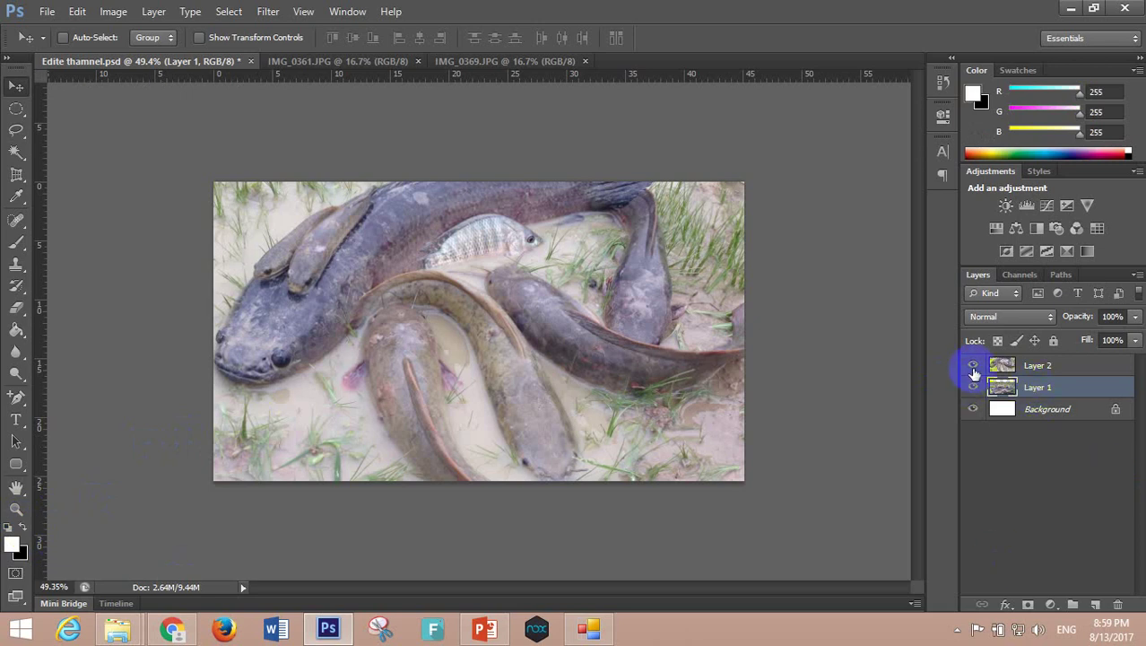
left_click(973, 366)
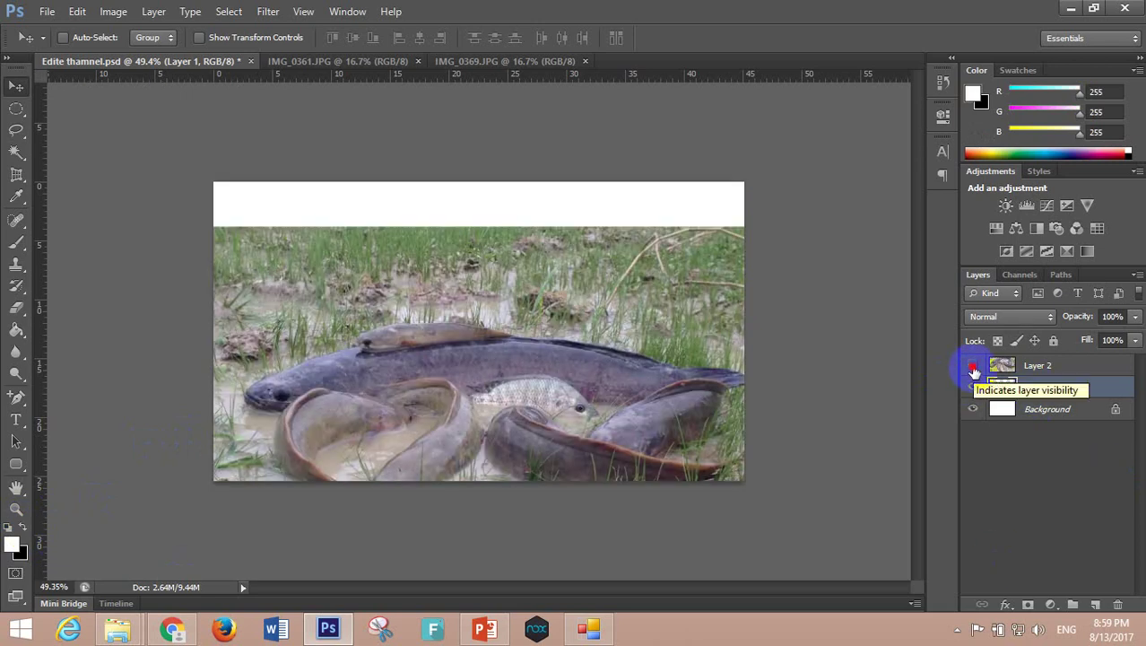
left_click(972, 387)
left_click(1051, 604)
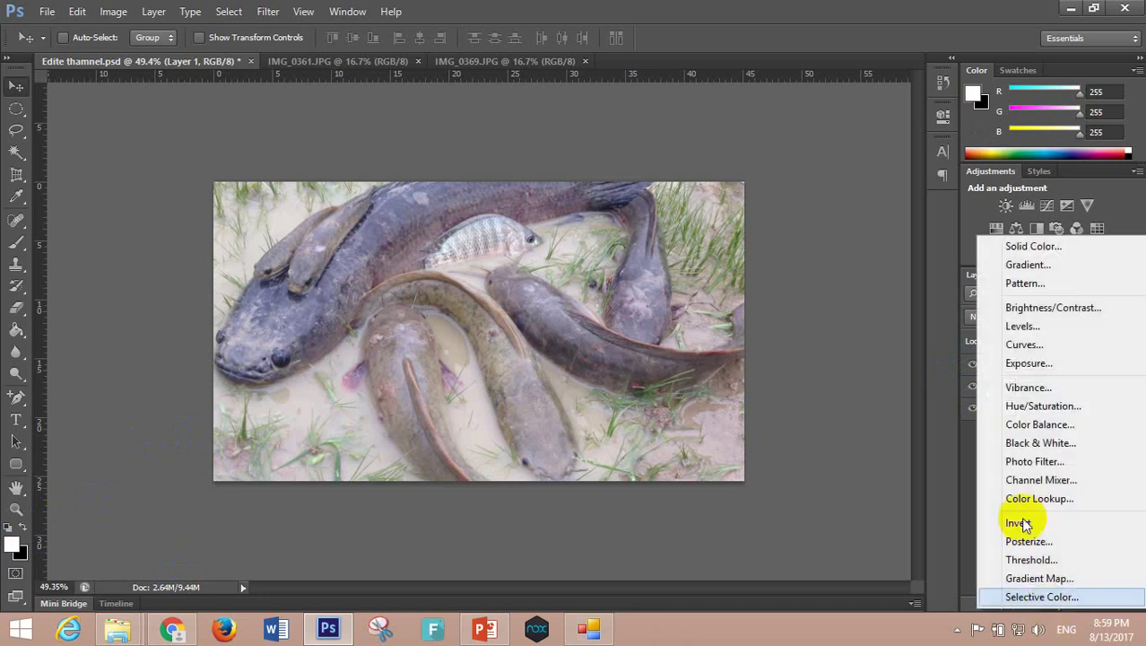
left_click(1028, 604)
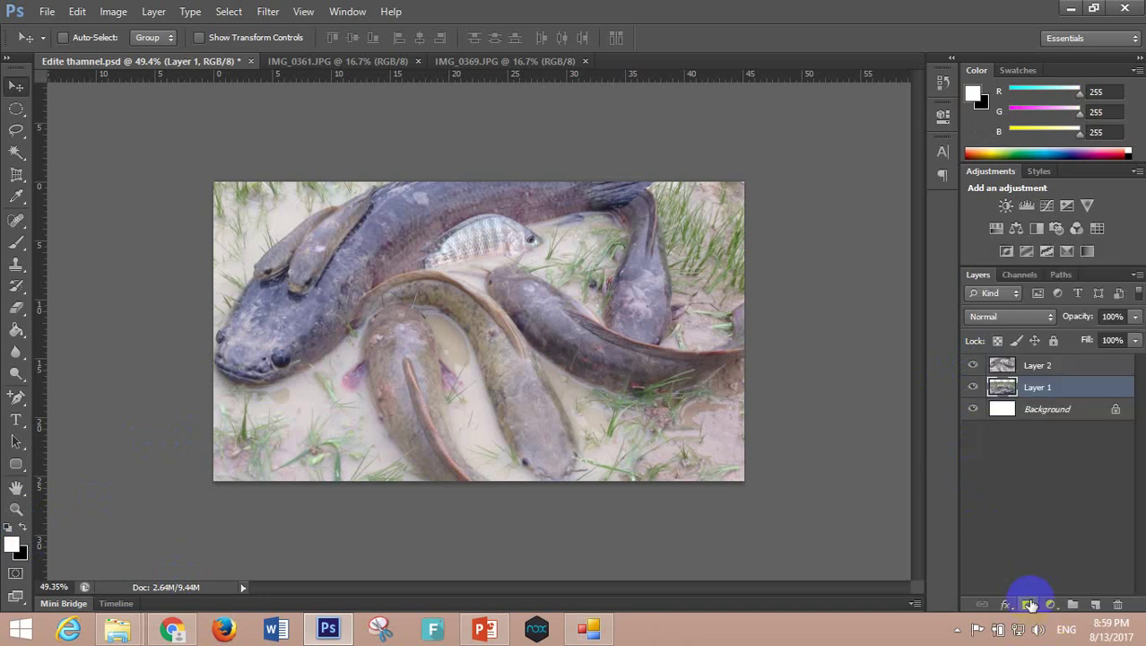
left_click(1029, 604)
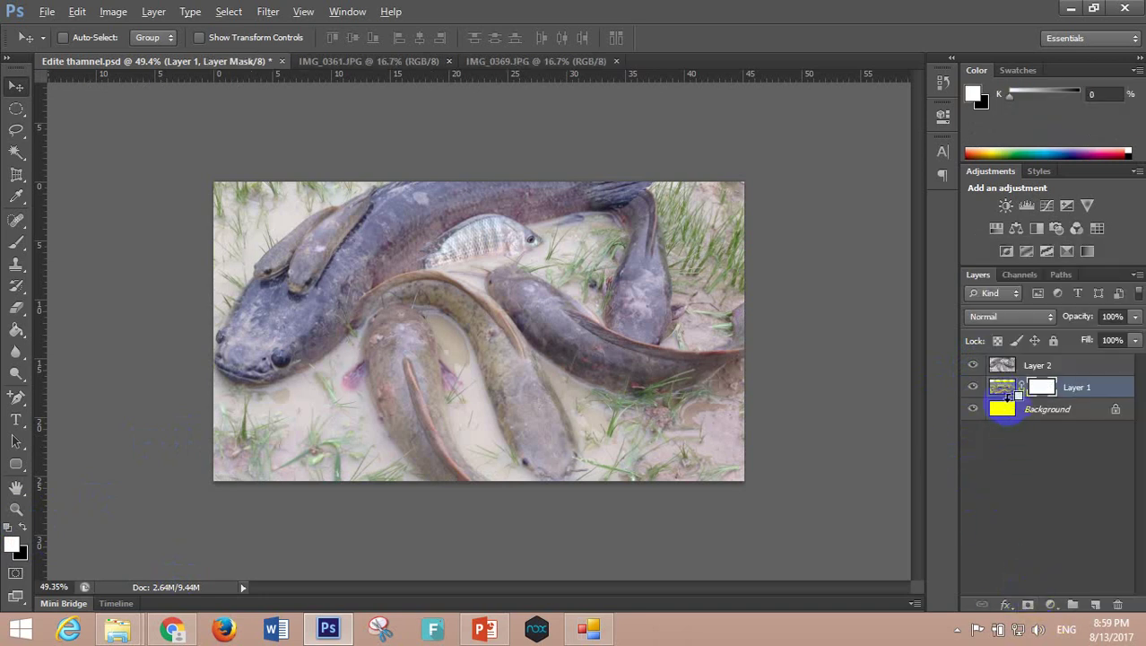
Clip Layer 1 to the layer below and set the Eraser brush to about 80 px.
left_click(1005, 398, "alt")
left_click(1005, 394)
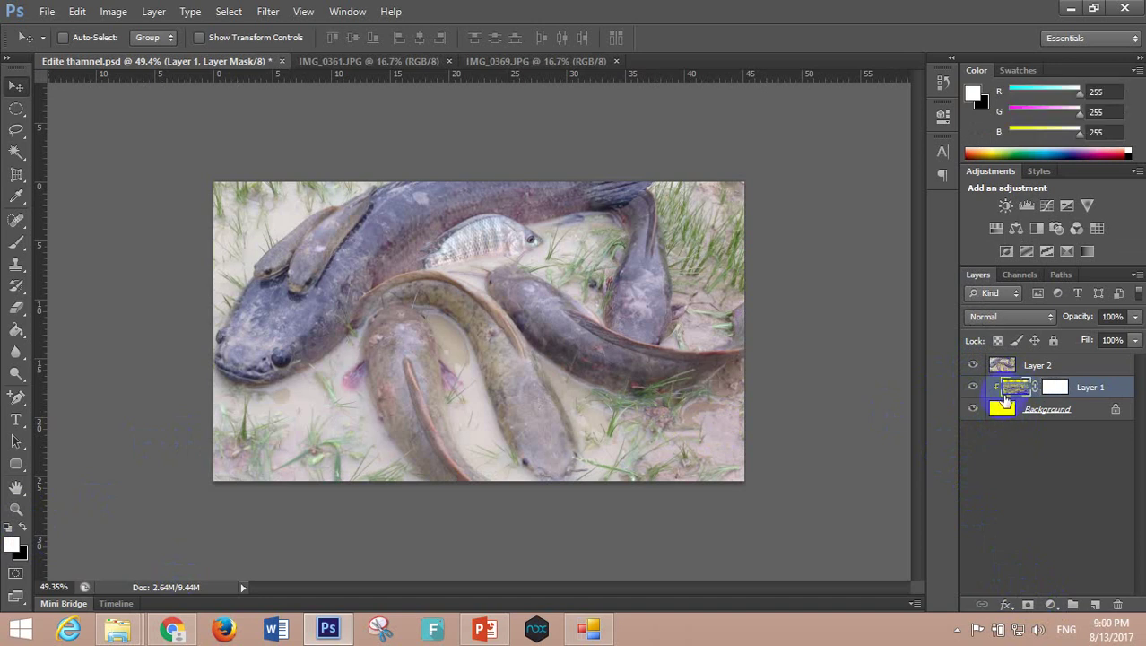
left_click(16, 307)
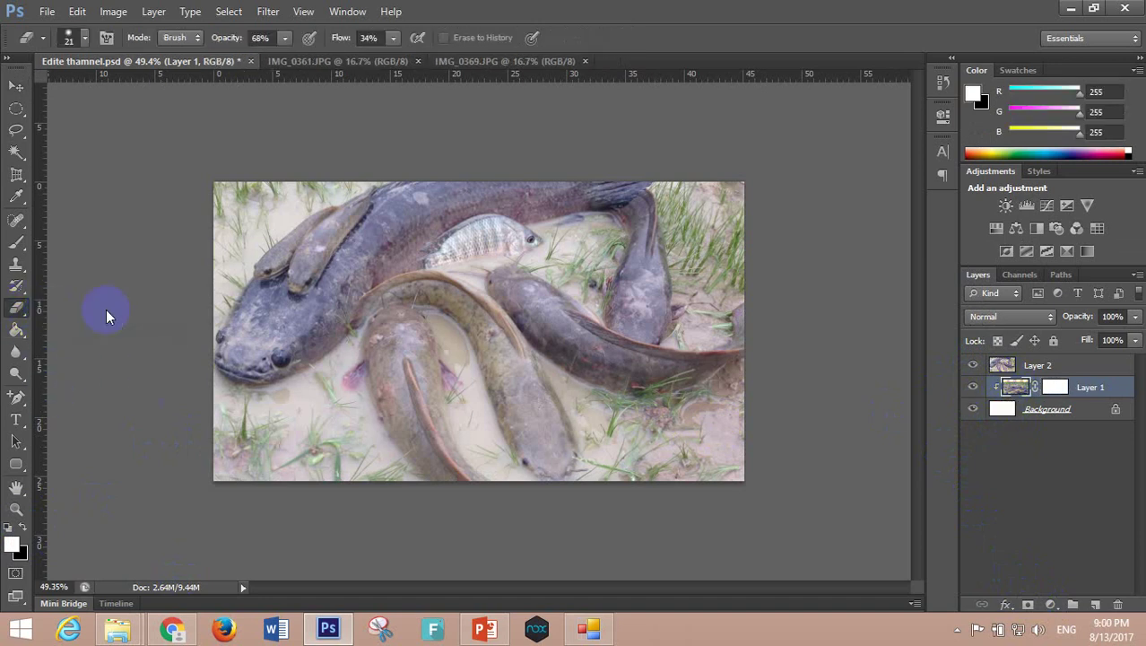
scroll(383, 299, "up", 1)
scroll(383, 298, "up", 1)
right_click(537, 269)
left_click_drag(563, 311, 590, 317)
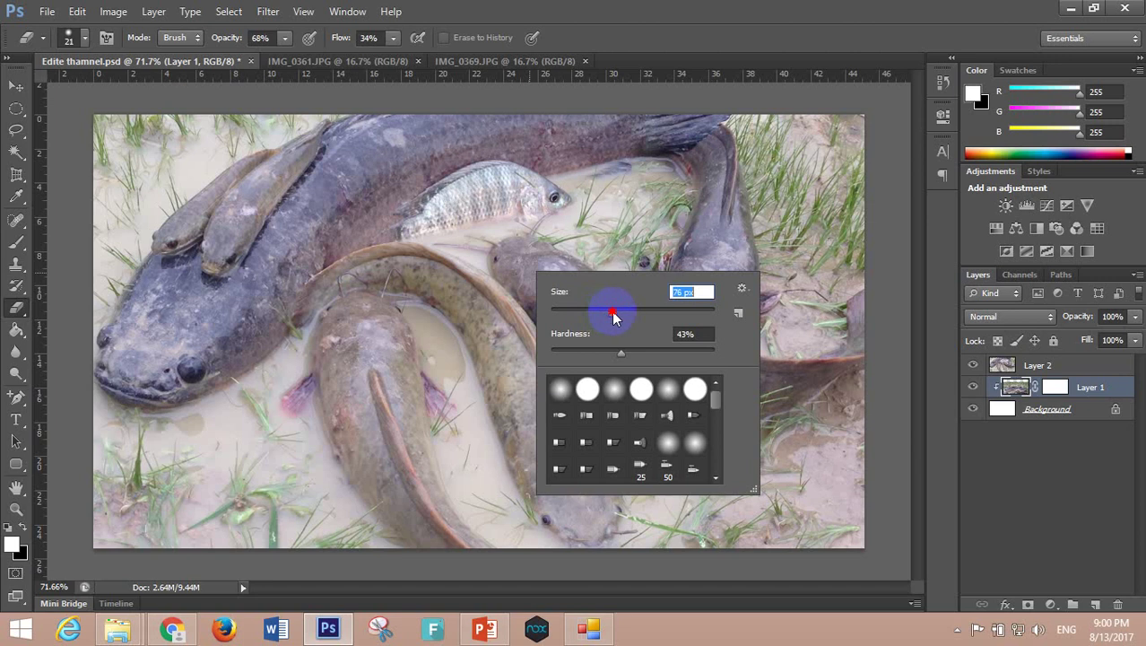
left_click(505, 267)
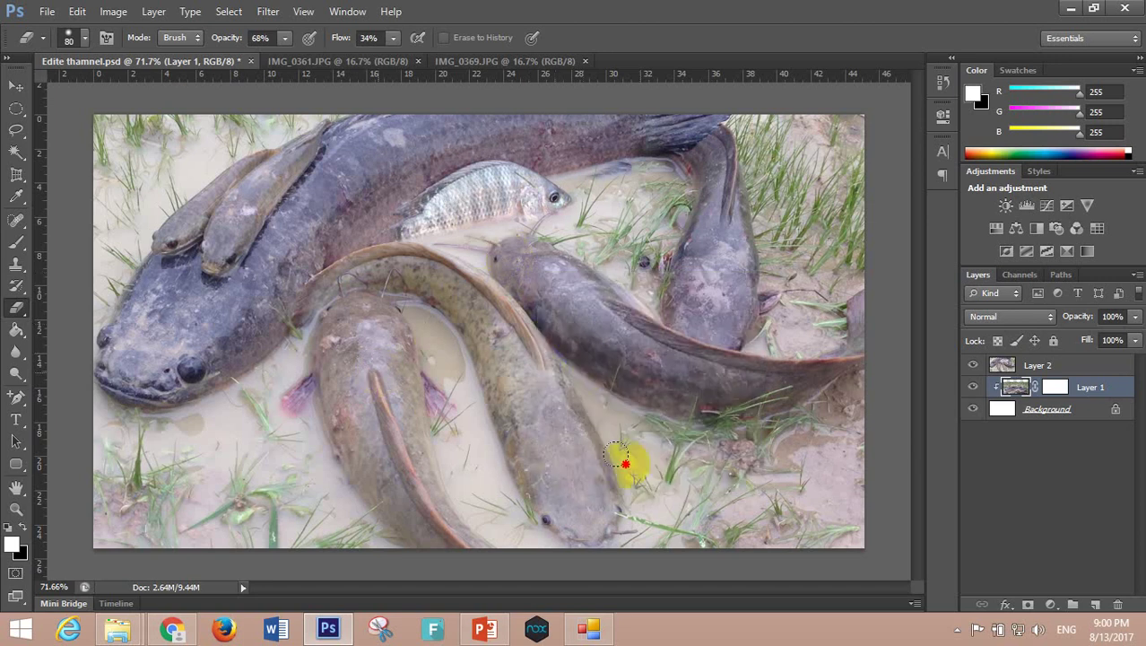
Undo the mask and clipping on Layer 1.
scroll(393, 337, "down", 2)
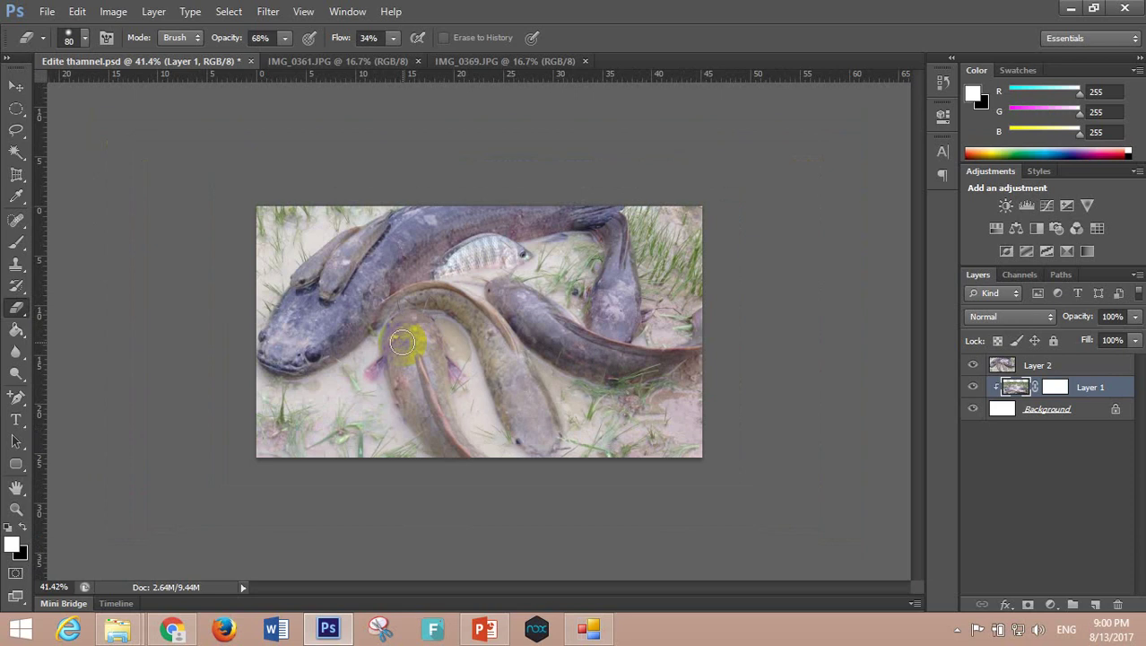
key("ctrl+alt+z")
key("ctrl+alt+z")
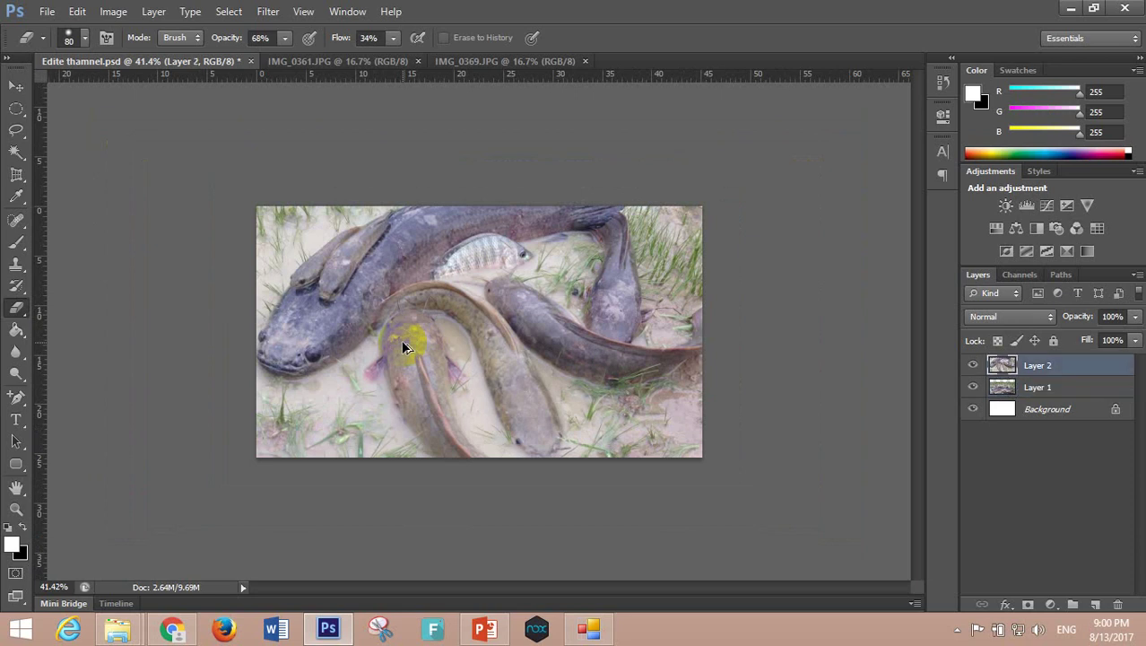
scroll(581, 350, "up", 1)
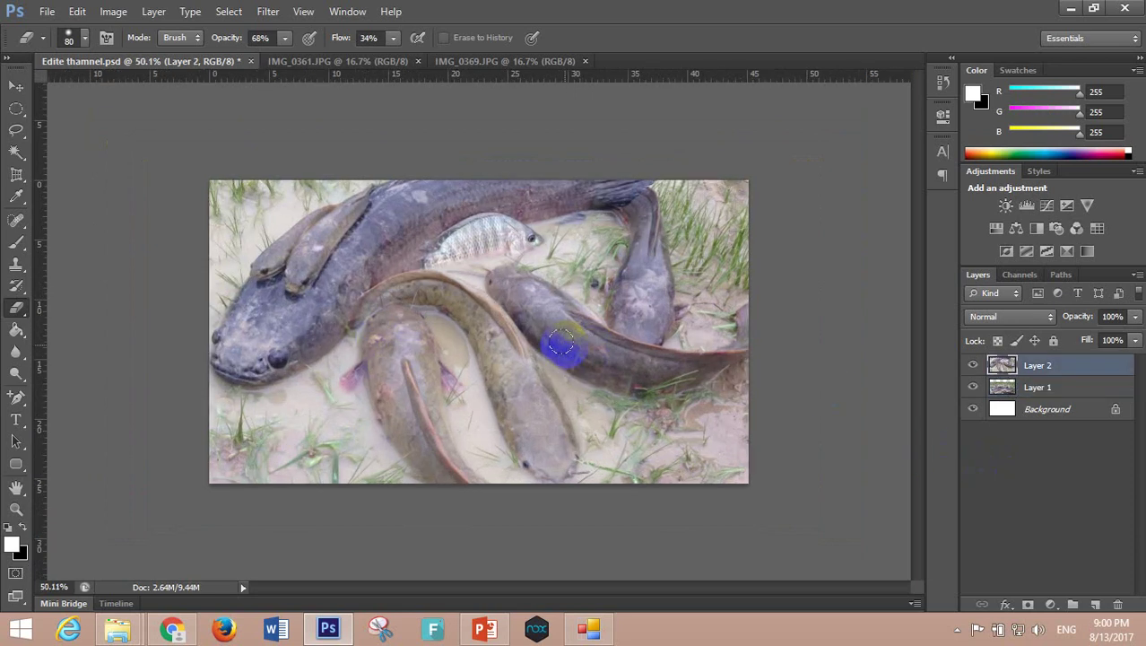
scroll(581, 349, "up", 1)
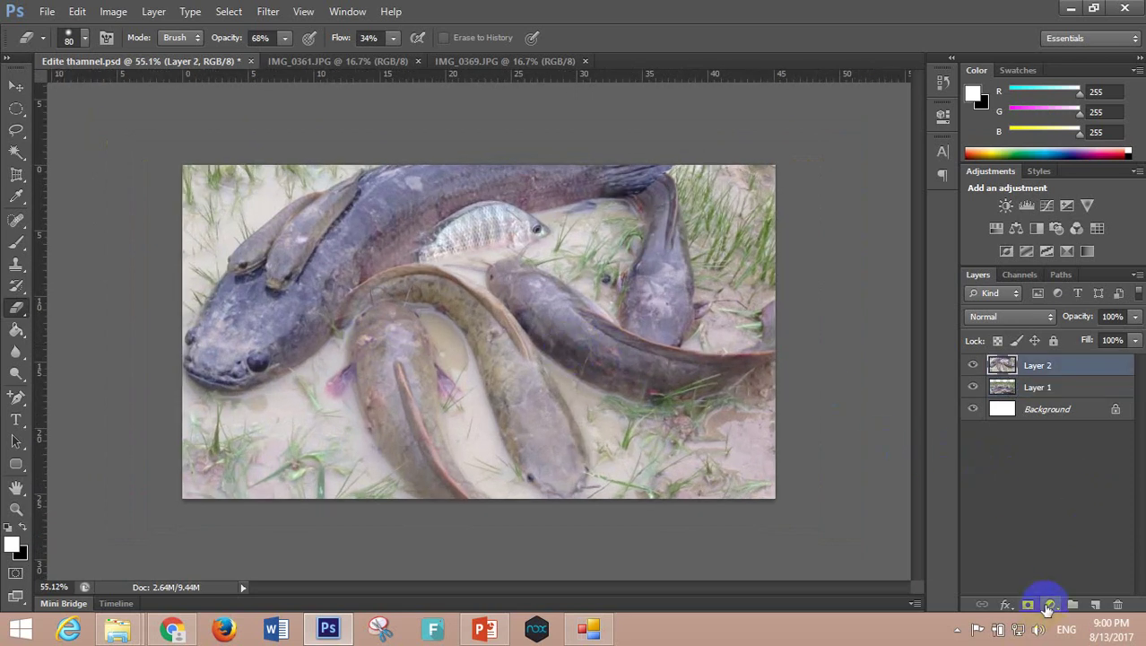
Test a clipped, masked erase on Layer 2, undo it, and move Layer 1 above Layer 2.
left_click(1030, 607)
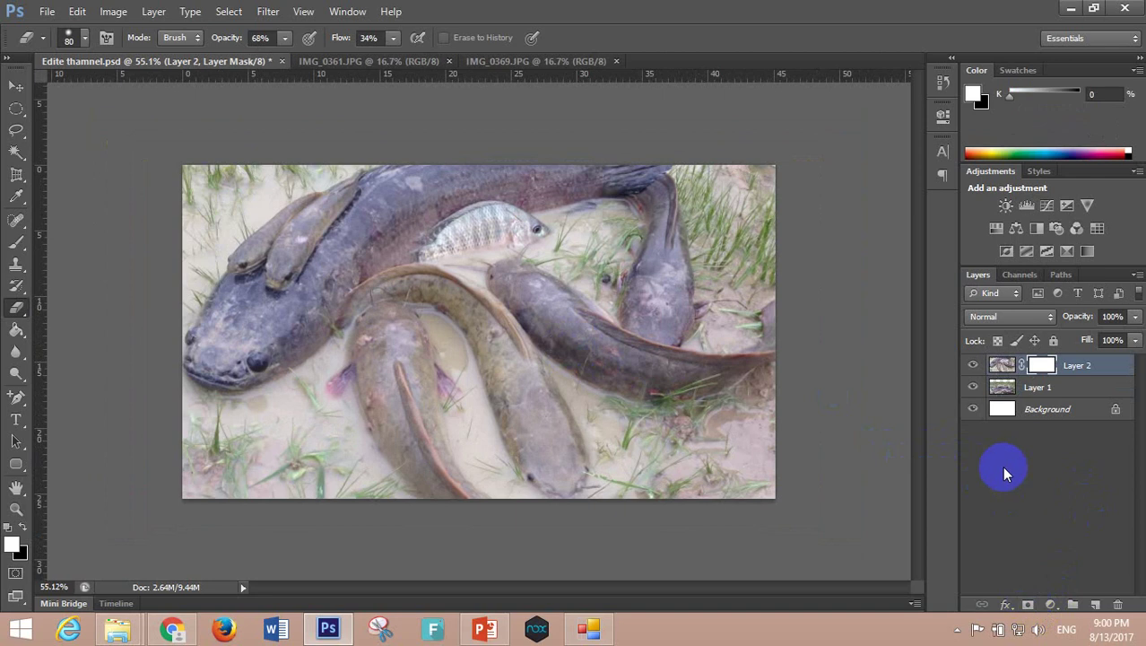
left_click(1000, 375, "alt")
mouse_move(502, 289)
left_mouse_down()
mouse_move(424, 222)
mouse_move(685, 217)
mouse_move(544, 211)
mouse_move(597, 196)
mouse_move(243, 217)
left_mouse_up()
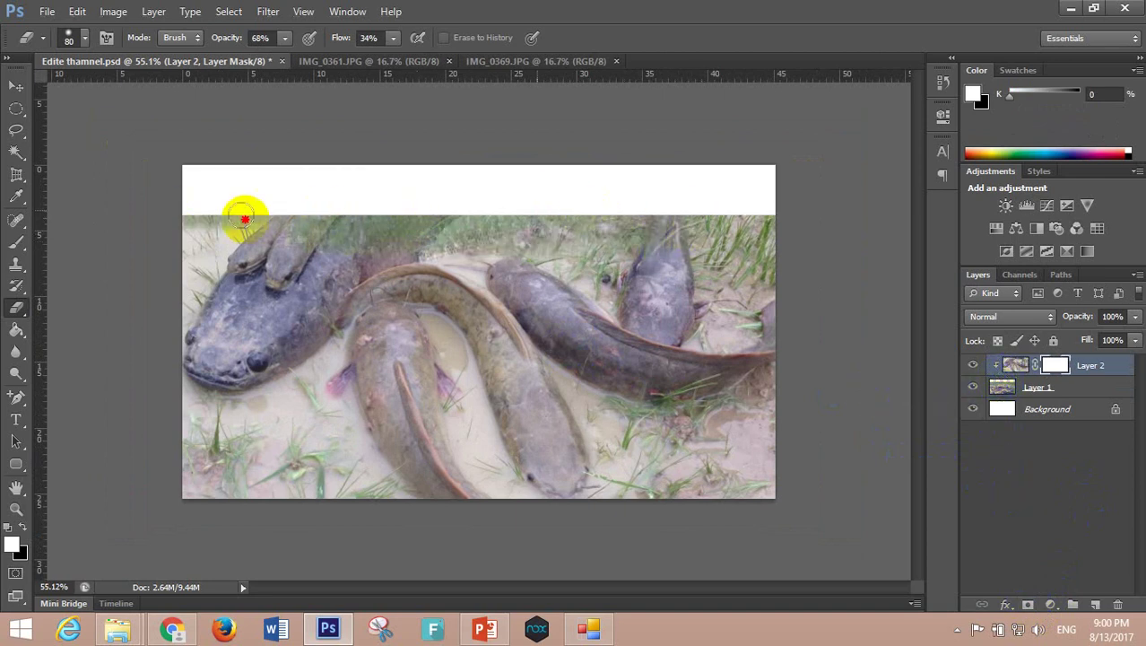
key("ctrl+alt+z")
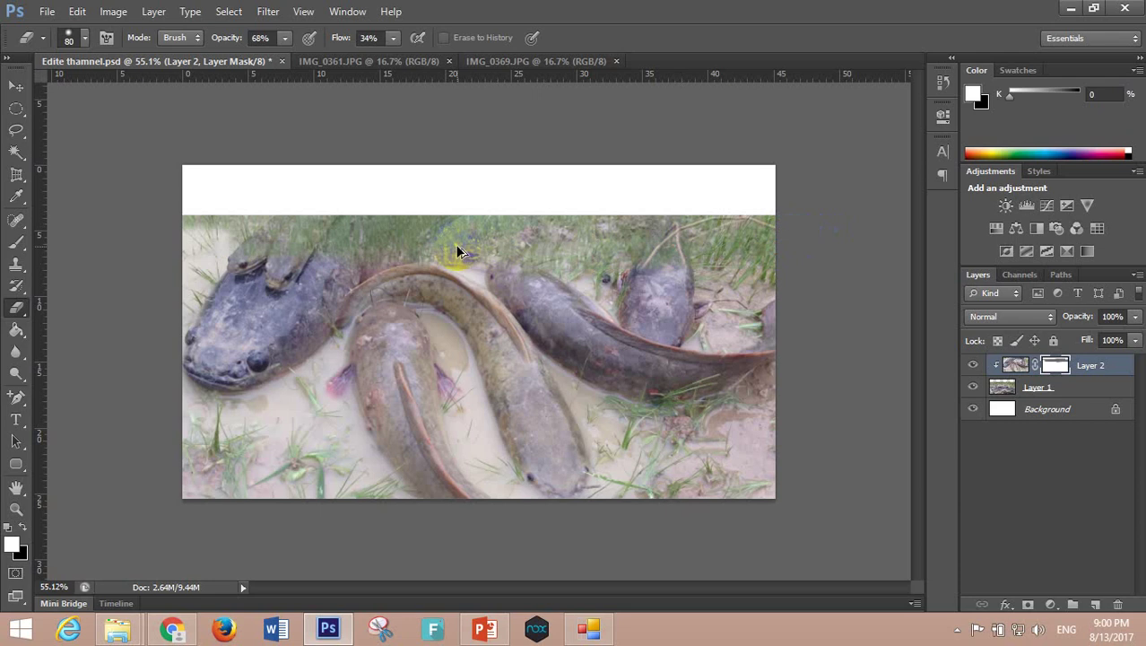
key("ctrl+alt+z")
key("ctrl+alt+z")
key("ctrl+alt+z")
key("ctrl+alt+z")
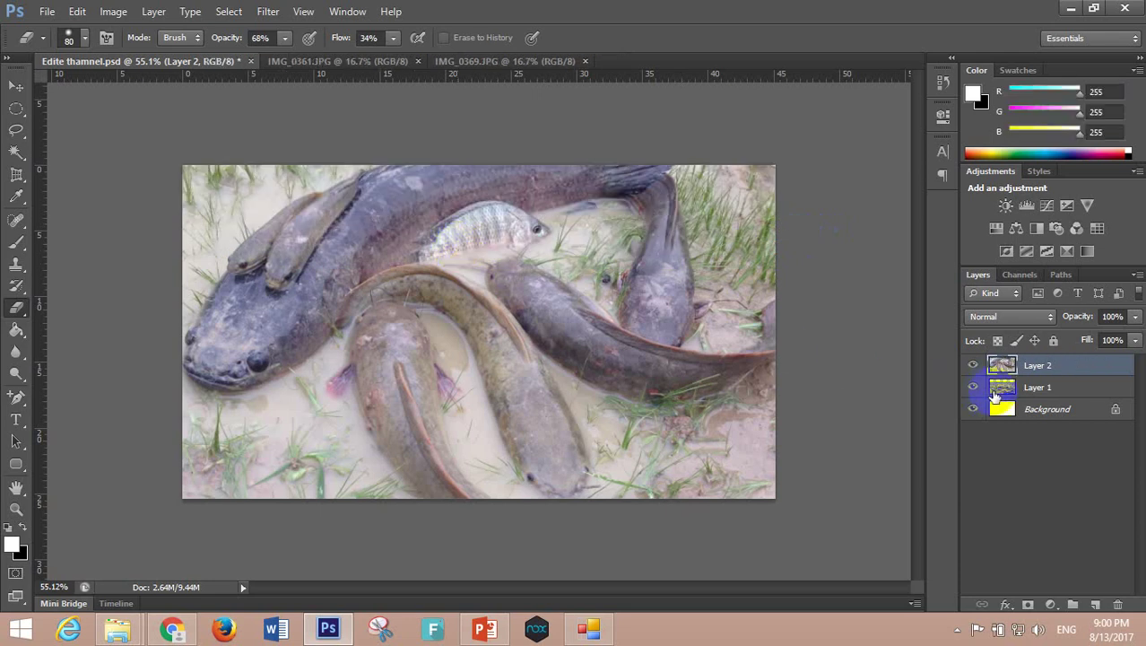
left_click_drag(1001, 387, 998, 369)
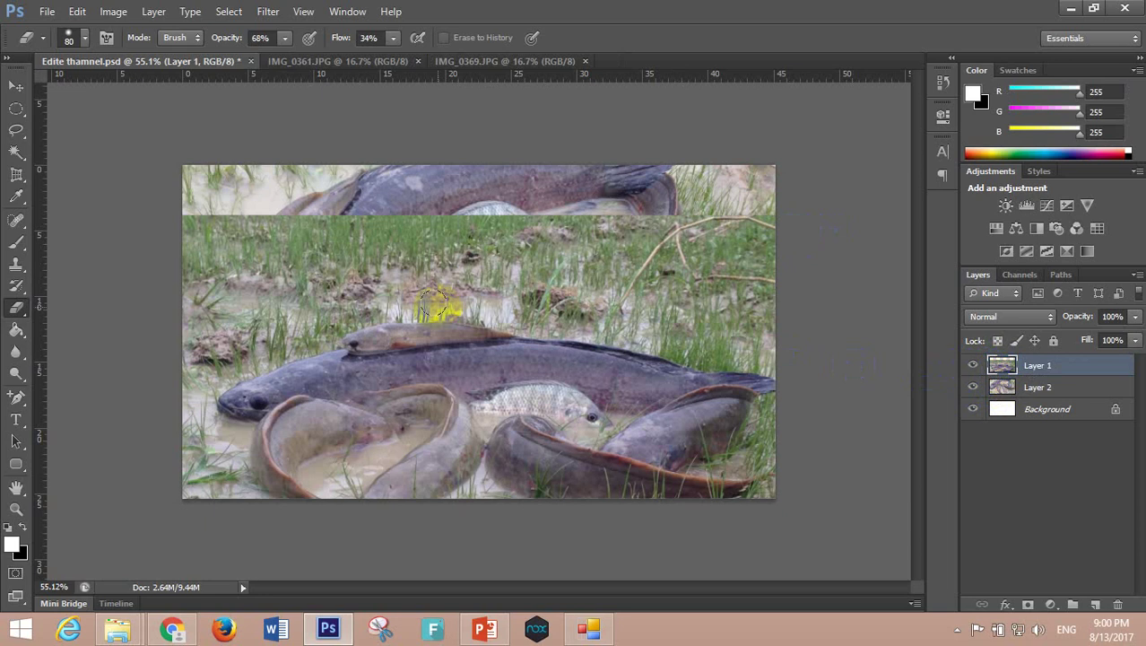
Switch to the Move tool and check Layer 2's photo by hiding and showing Layer 1.
left_click(16, 86)
scroll(473, 308, "down", 2)
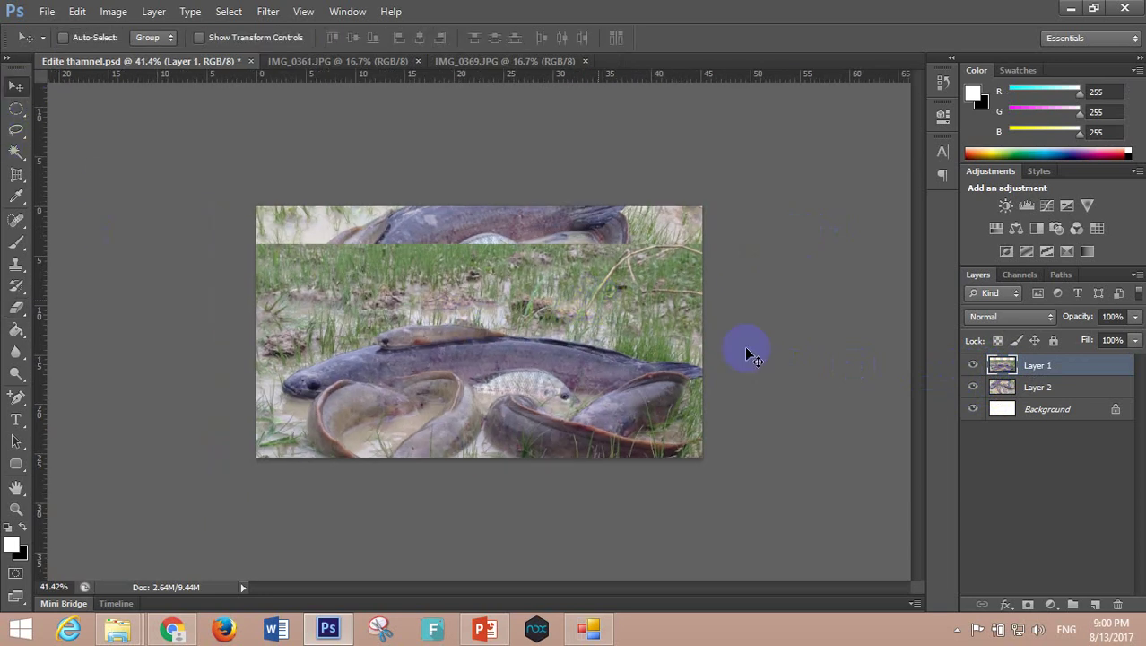
left_click_drag(1082, 321, 1140, 308)
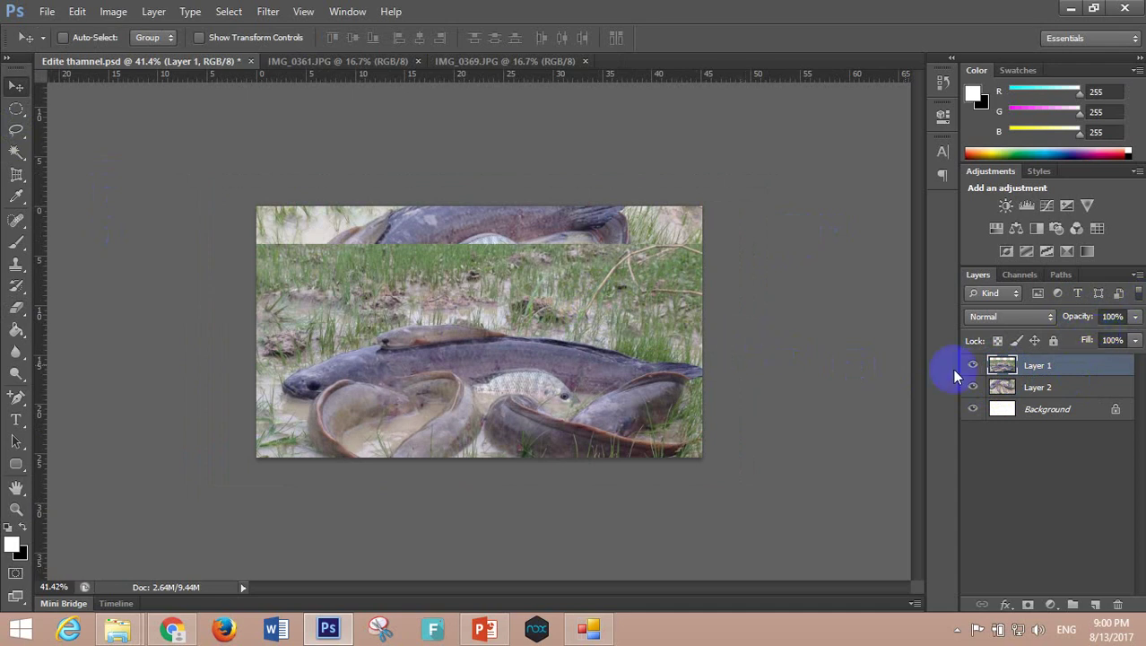
left_click(999, 389)
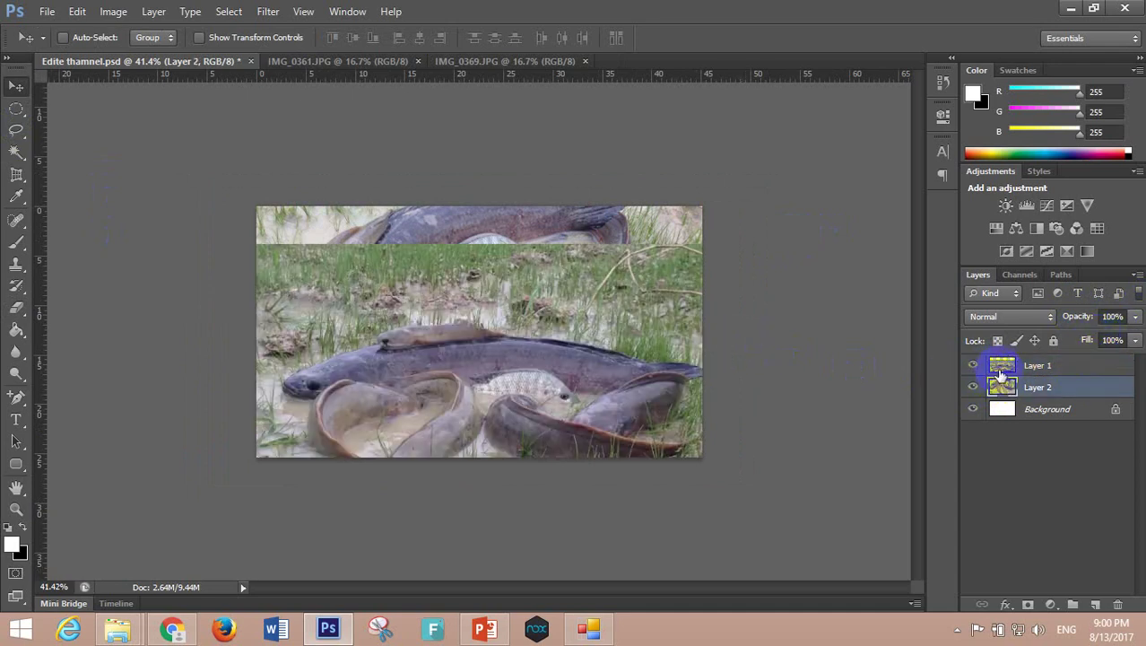
left_click(973, 365)
left_click(999, 368)
Add a white mask to Layer 1, clip it onto Layer 2, and target its image thumbnail.
left_click(1027, 605)
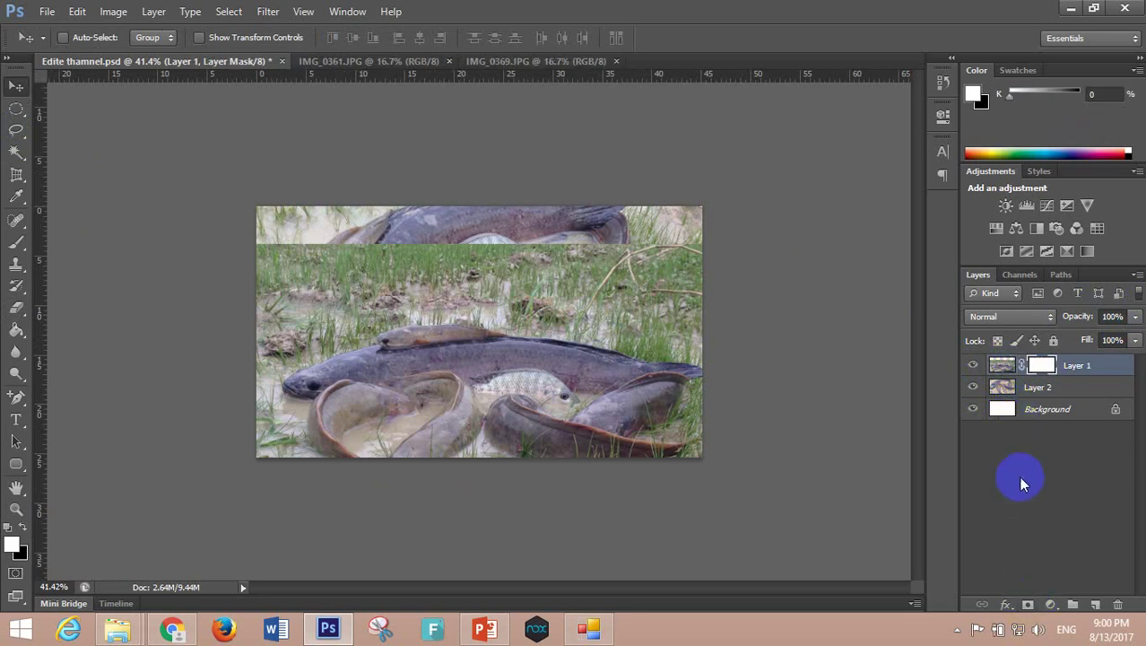
left_click(1001, 375, "alt")
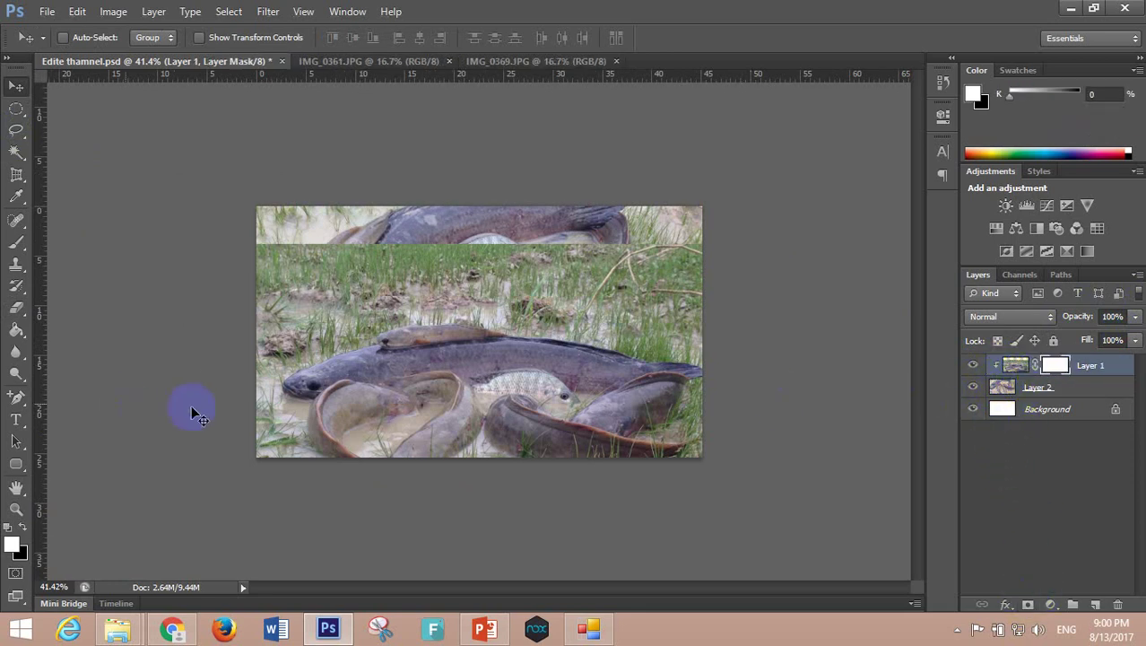
left_click(1011, 368)
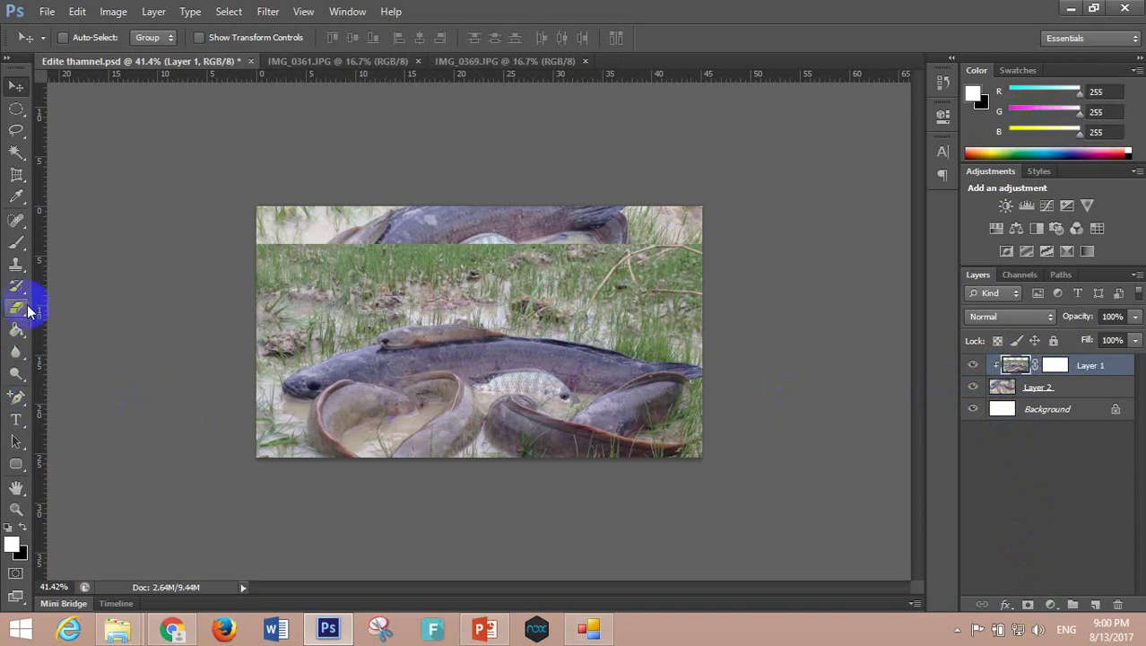
Set the eraser to 77 px, zoom in, and erase along the upper seam.
left_click(28, 308)
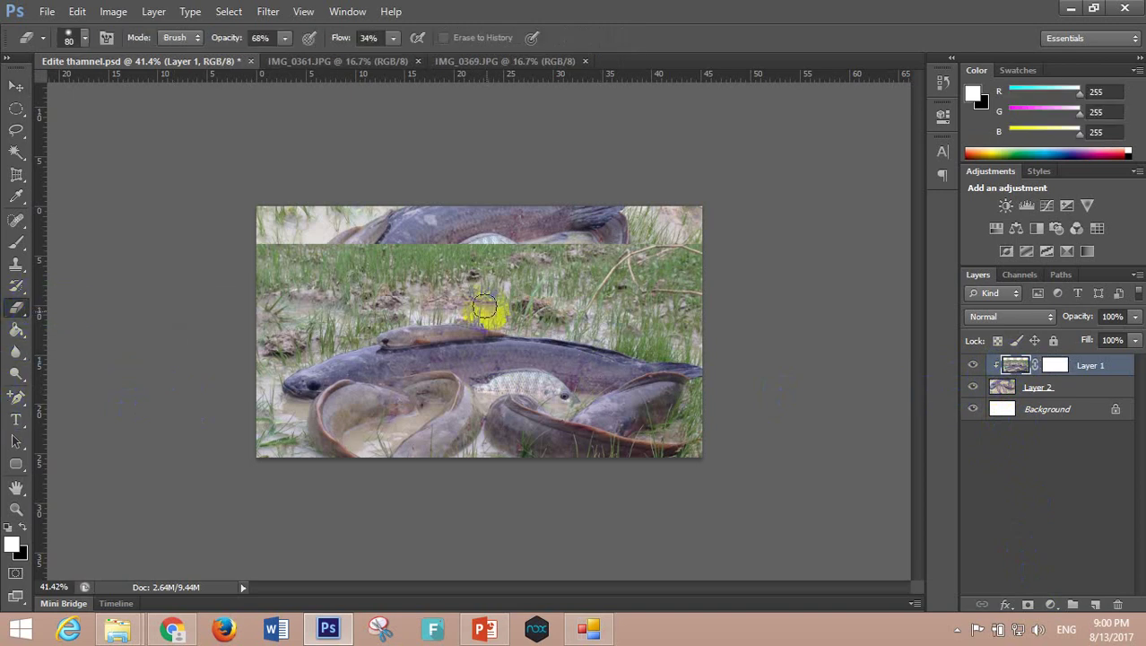
key("ctrl+plus")
key("ctrl+plus")
right_click(466, 234)
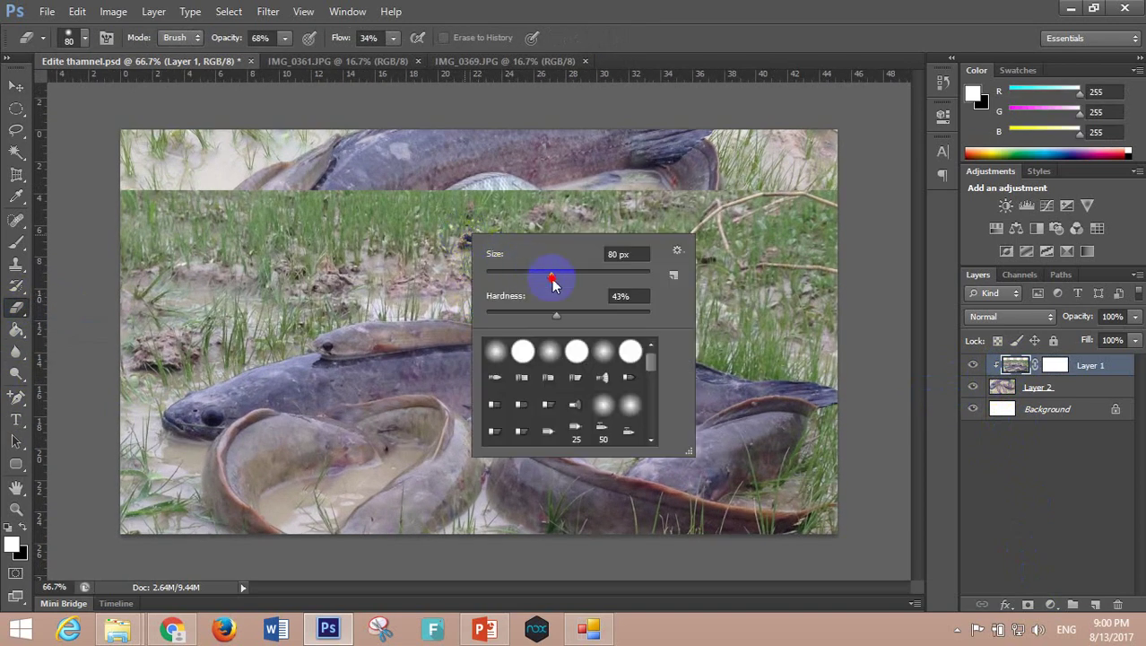
left_click_drag(551, 283, 548, 277)
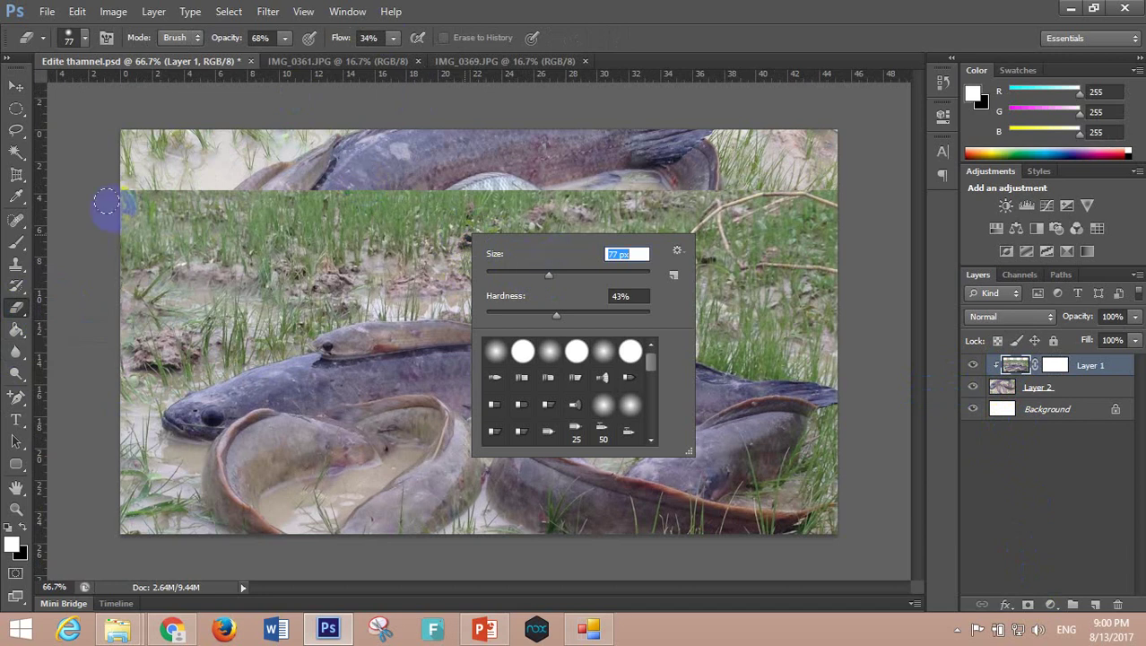
mouse_move(106, 202)
left_mouse_down()
mouse_move(824, 218)
mouse_move(155, 212)
mouse_move(240, 232)
mouse_move(168, 237)
left_mouse_up()
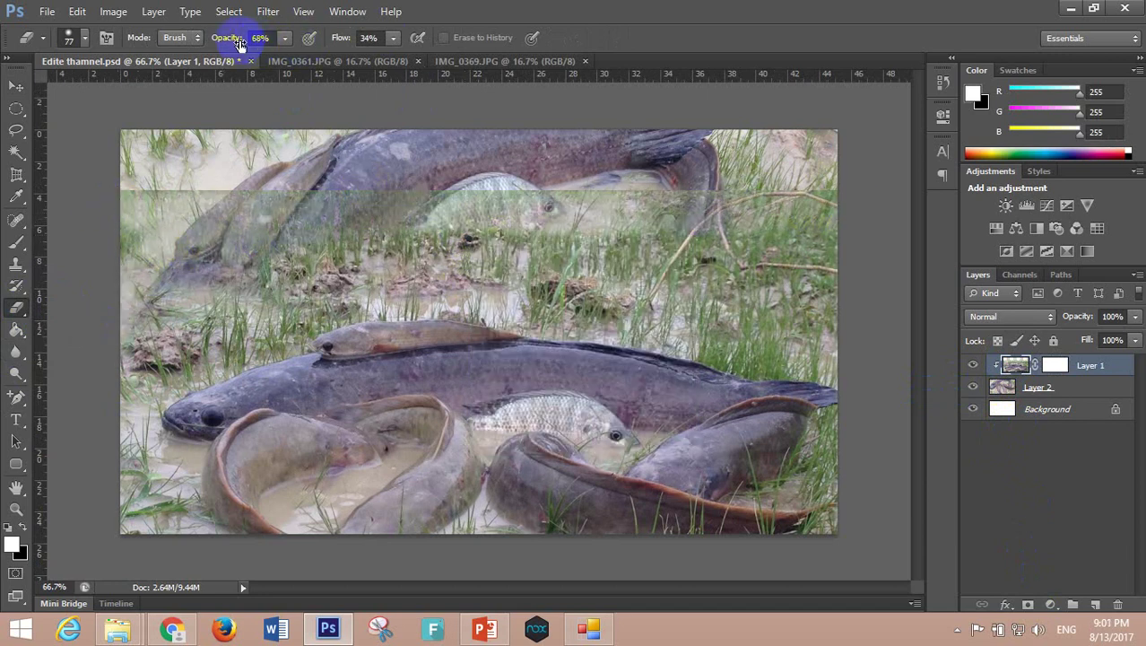
Lower eraser opacity to 47% and flow to 1%, then lightly erase upper-left and right areas.
left_click_drag(240, 44, 226, 40)
left_click_drag(346, 42, 309, 39)
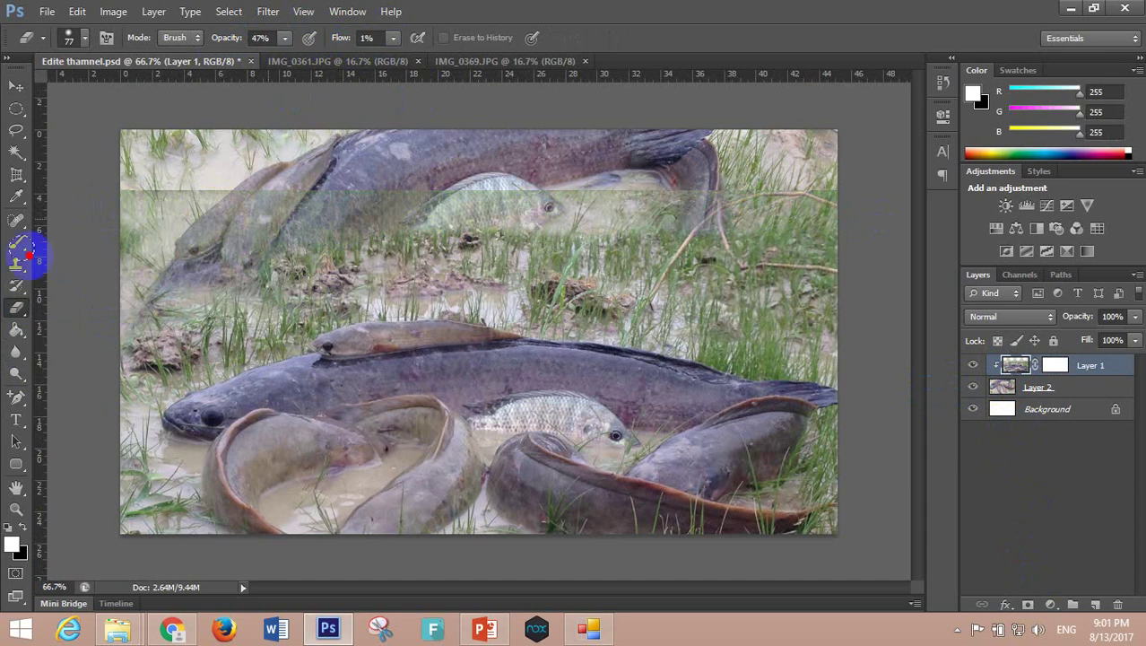
mouse_move(137, 236)
left_mouse_down()
mouse_move(141, 175)
mouse_move(245, 197)
left_mouse_up()
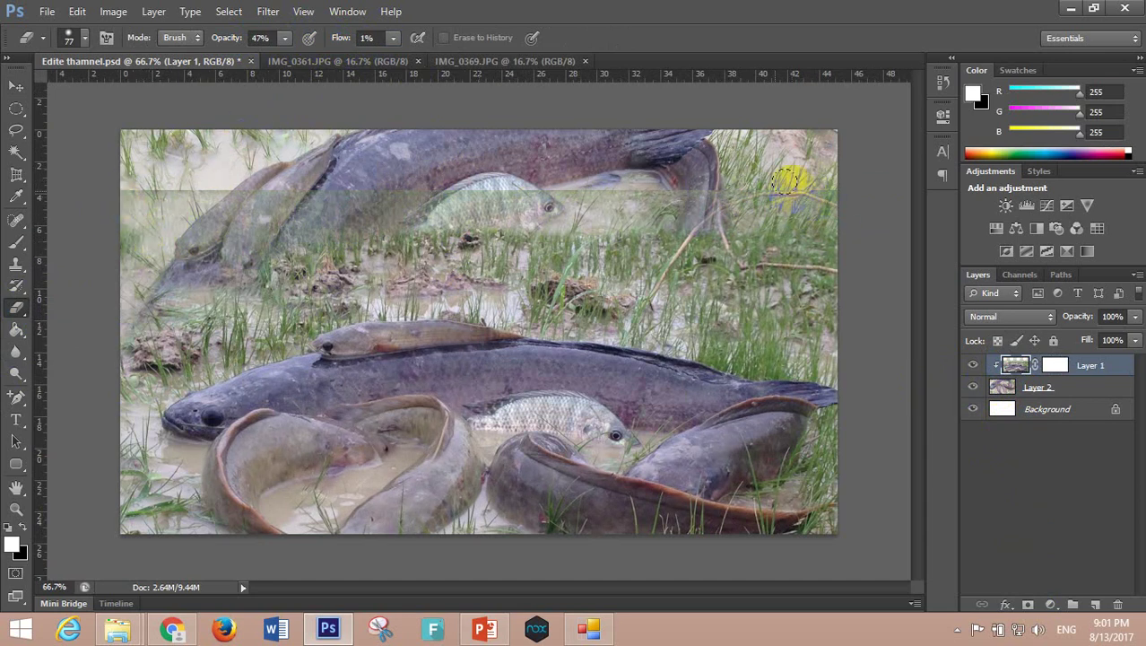
left_click_drag(786, 182, 858, 209)
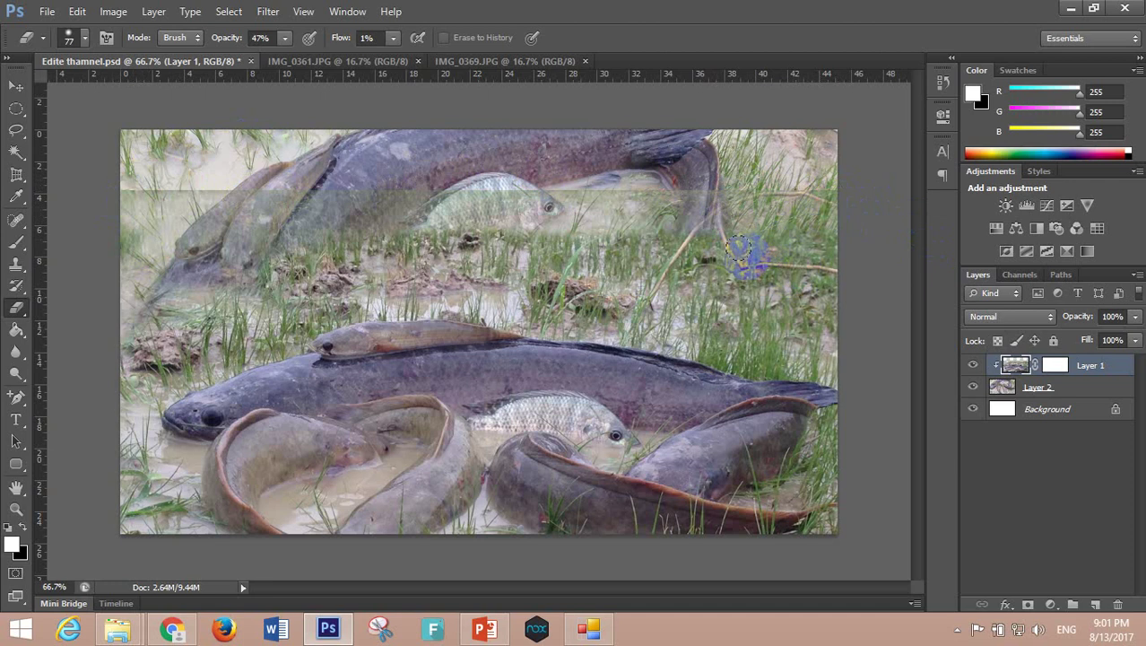
Raise eraser opacity to 57%, increase flow, and lighten the upper fish with strokes.
right_click(622, 212)
key("Escape")
left_click_drag(634, 191, 439, 186)
left_click_drag(230, 38, 257, 38)
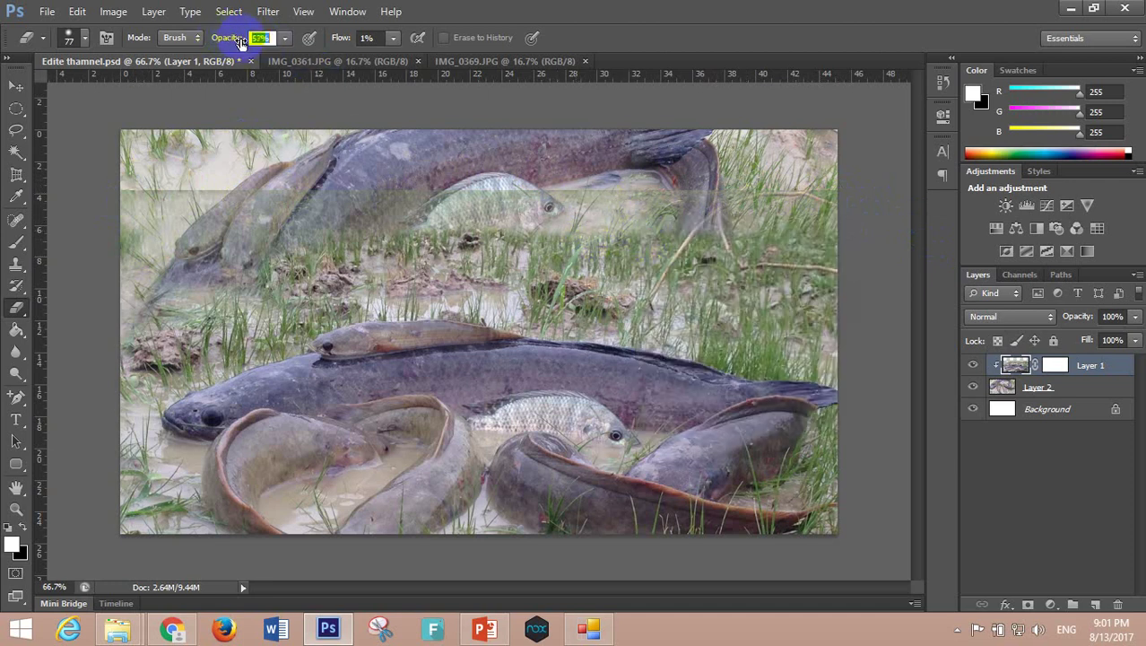
left_click_drag(339, 37, 369, 38)
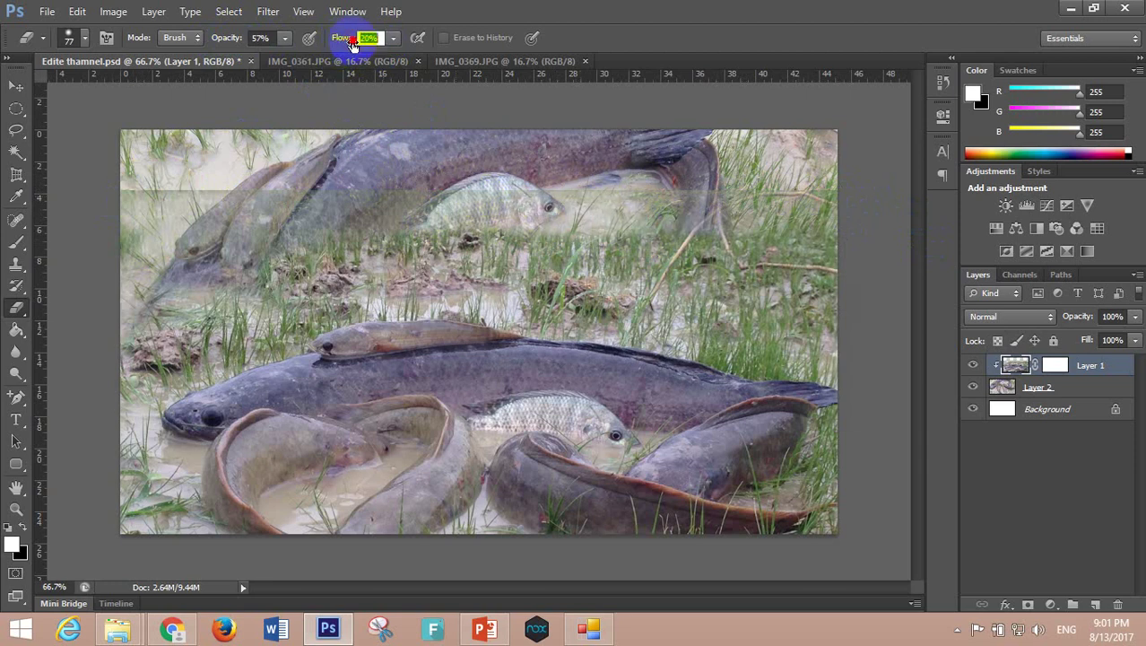
mouse_move(375, 141)
left_mouse_down()
mouse_move(891, 205)
mouse_move(573, 200)
mouse_move(530, 212)
mouse_move(200, 184)
mouse_move(117, 210)
mouse_move(77, 208)
mouse_move(205, 184)
mouse_move(115, 199)
mouse_move(192, 186)
mouse_move(253, 210)
mouse_move(285, 269)
mouse_move(400, 237)
mouse_move(199, 333)
mouse_move(351, 265)
left_mouse_up()
Erase over the left fish and its head, then lower eraser flow to 9%.
mouse_move(206, 341)
left_mouse_down()
mouse_move(164, 328)
mouse_move(141, 230)
mouse_move(106, 331)
mouse_move(166, 299)
mouse_move(134, 343)
mouse_move(156, 348)
mouse_move(323, 229)
left_mouse_up()
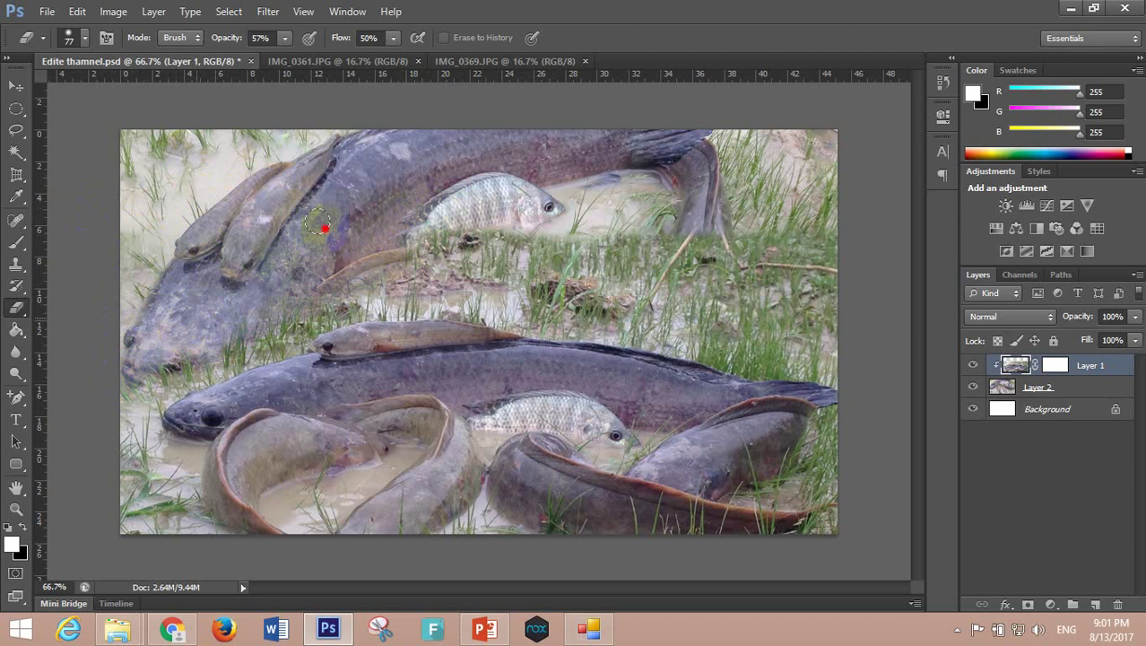
mouse_move(271, 293)
left_mouse_down()
mouse_move(199, 341)
mouse_move(230, 328)
mouse_move(139, 365)
mouse_move(288, 252)
mouse_move(324, 250)
left_mouse_up()
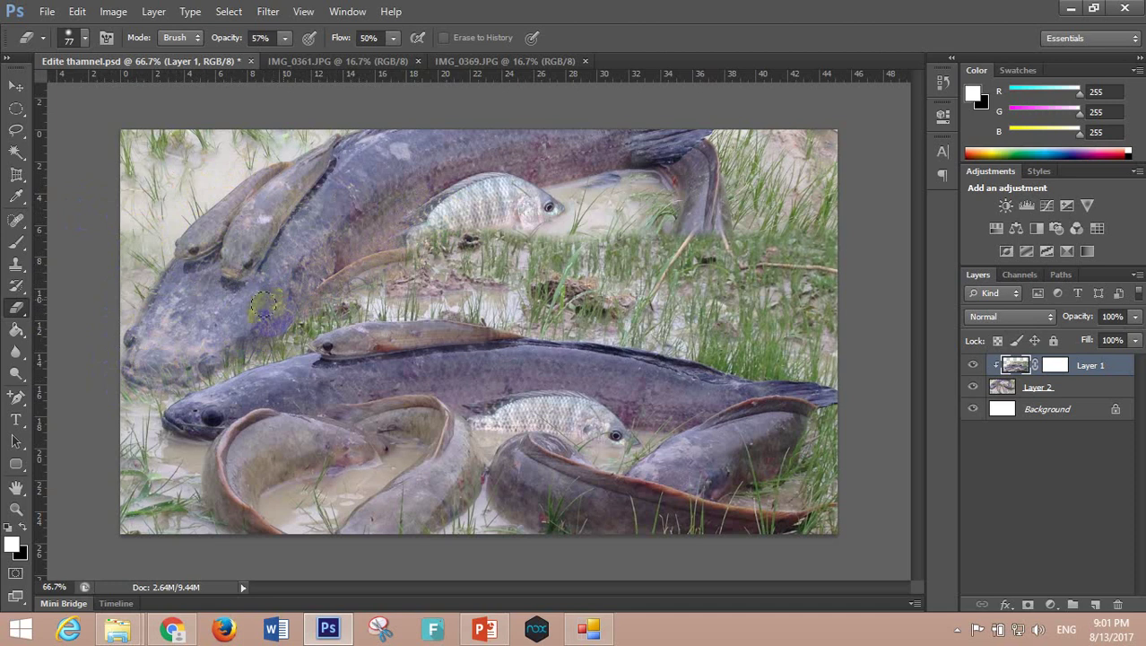
left_click_drag(368, 38, 309, 49)
type("9")
left_click(303, 228)
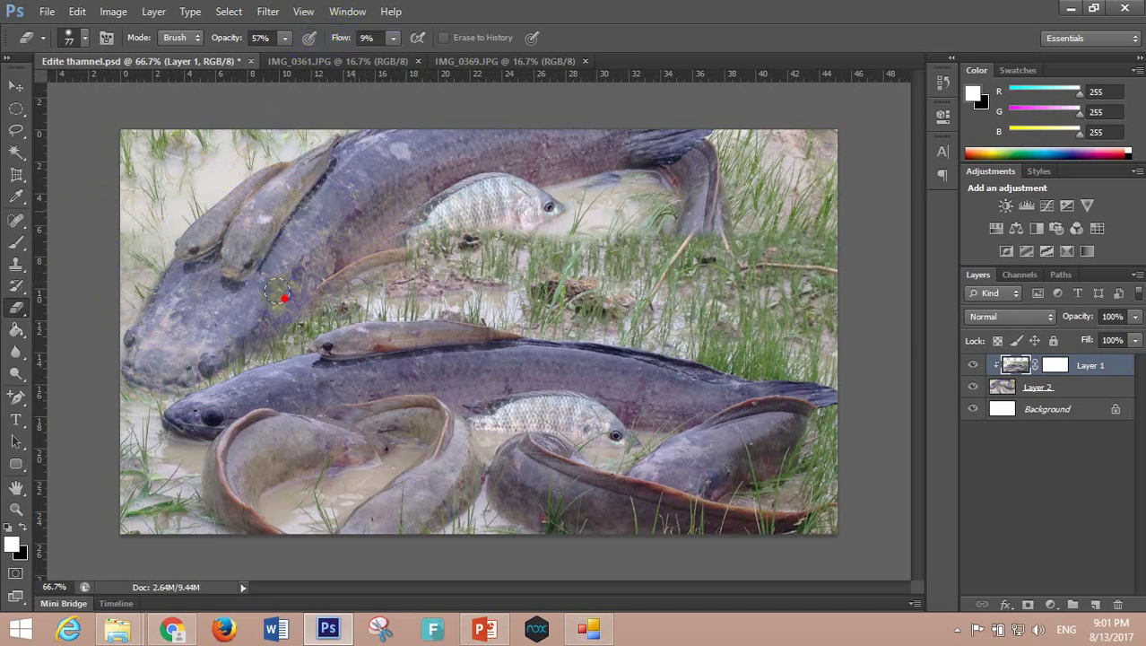
Softly erase across the big fish's head and between the upper and lower fish heads.
left_click_drag(238, 315, 170, 368)
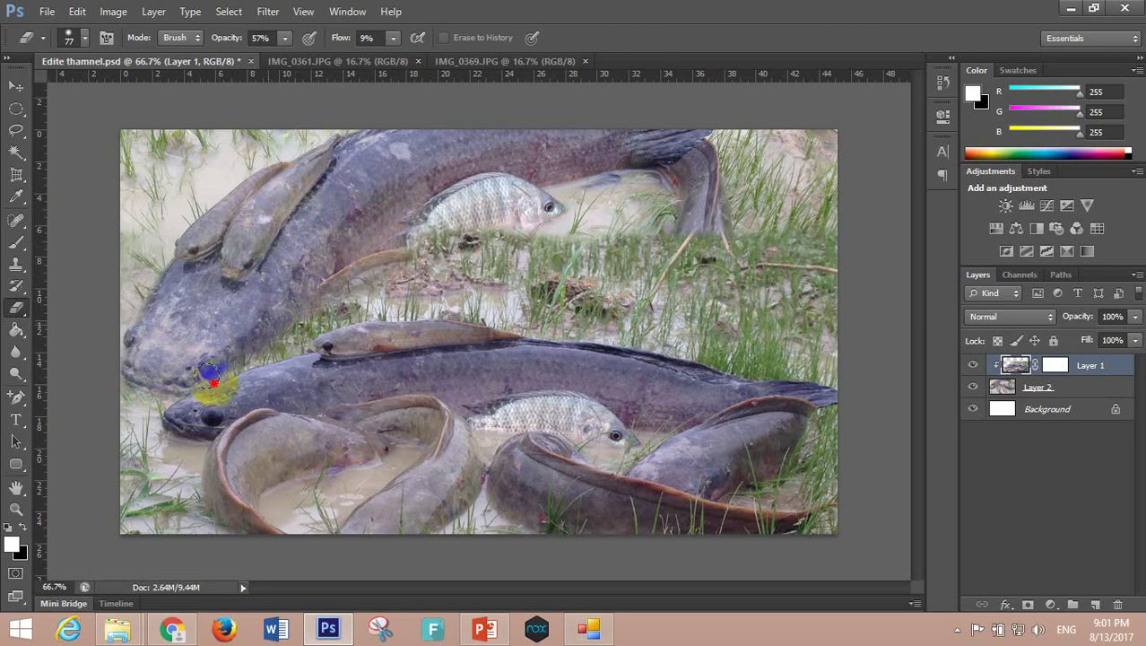
left_click(247, 314)
left_click_drag(202, 367, 279, 179)
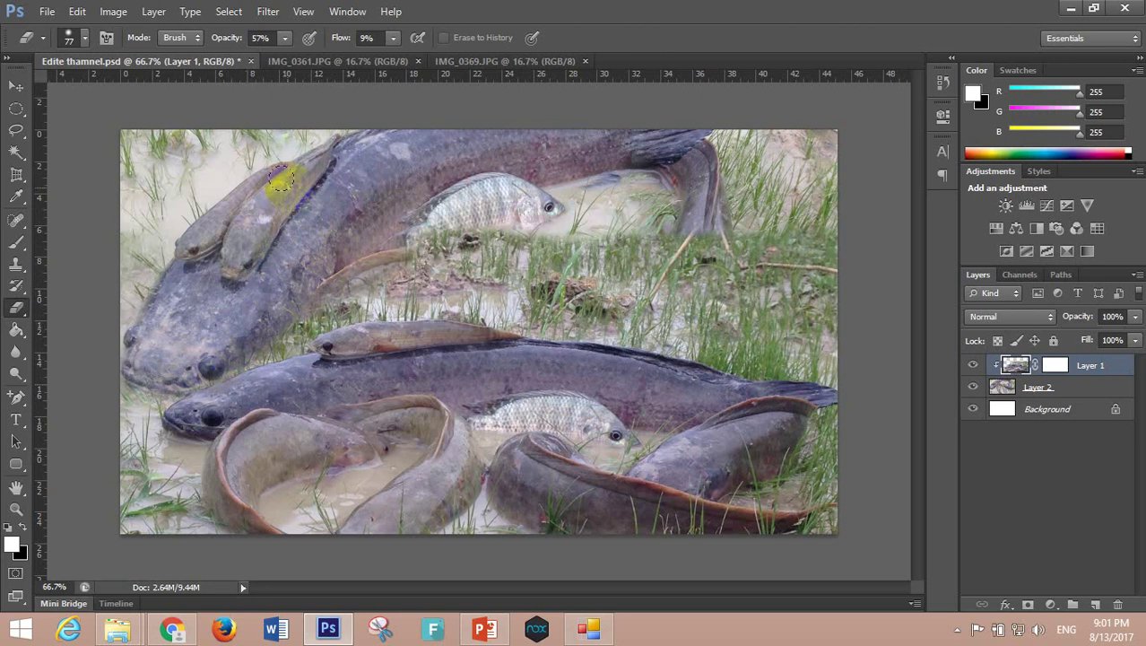
left_click_drag(188, 296, 142, 381)
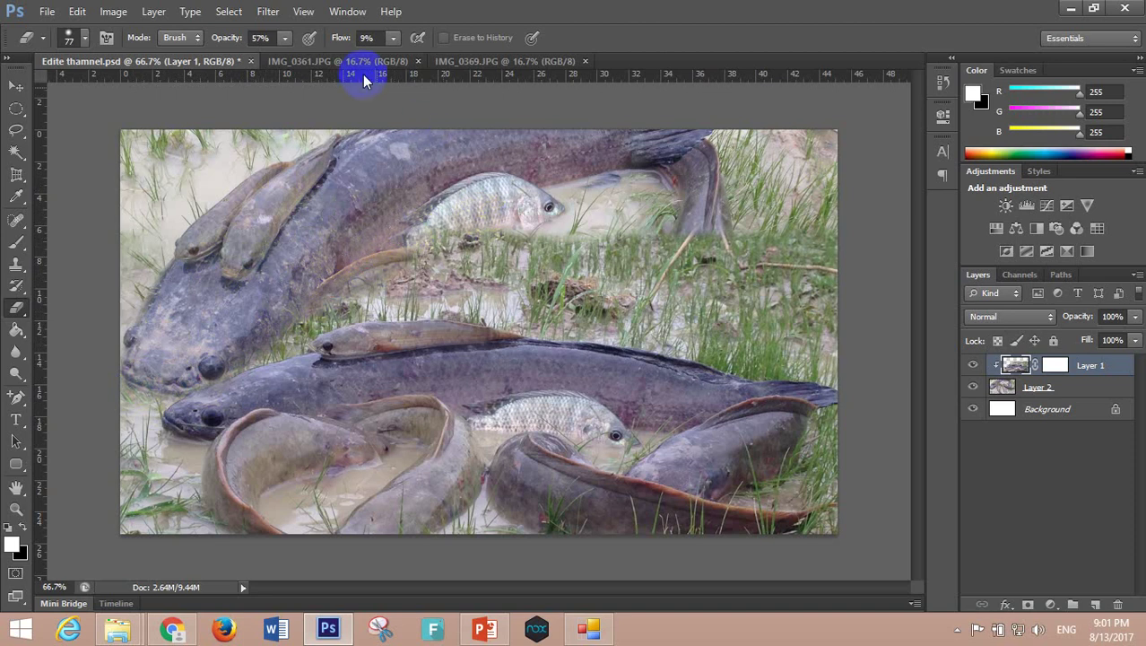
Lower eraser opacity to 43% and erase the grass around the tilapia and lower fish head.
left_click_drag(240, 39, 220, 42)
mouse_move(380, 278)
left_mouse_down()
mouse_move(440, 223)
mouse_move(545, 242)
mouse_move(614, 233)
mouse_move(690, 202)
left_mouse_up()
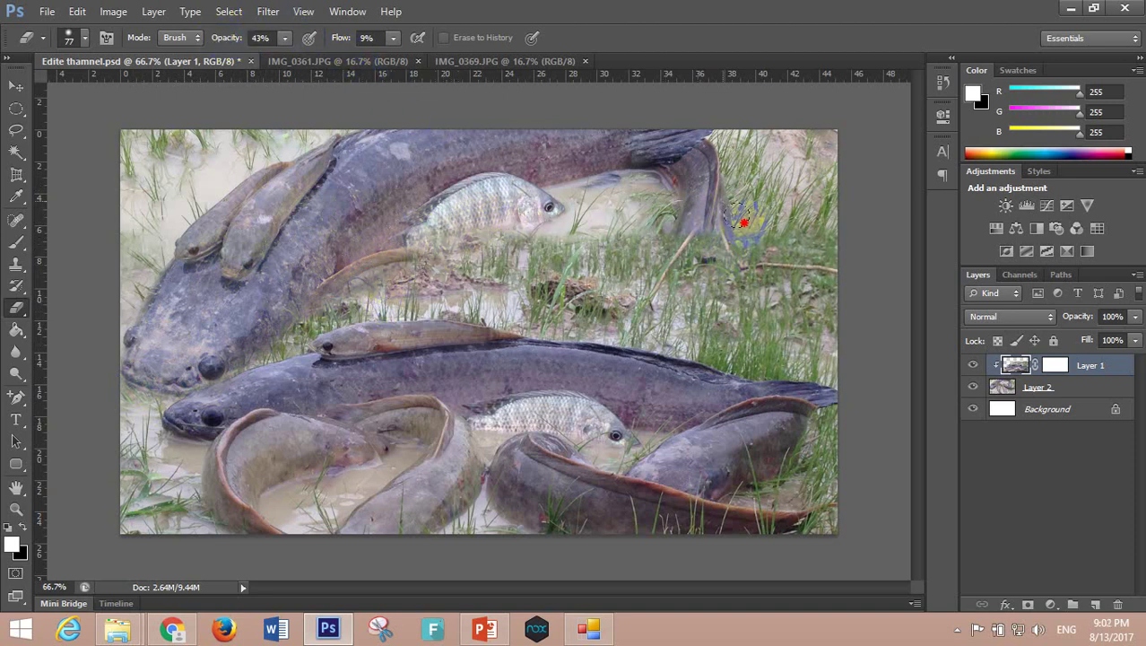
mouse_move(826, 266)
left_mouse_down()
mouse_move(803, 294)
mouse_move(746, 298)
mouse_move(685, 259)
mouse_move(412, 310)
mouse_move(256, 375)
mouse_move(310, 309)
mouse_move(305, 346)
mouse_move(307, 322)
mouse_move(376, 307)
mouse_move(328, 323)
mouse_move(294, 358)
mouse_move(302, 341)
mouse_move(291, 337)
left_mouse_up()
mouse_move(361, 286)
left_mouse_down()
mouse_move(366, 332)
mouse_move(384, 358)
left_mouse_up()
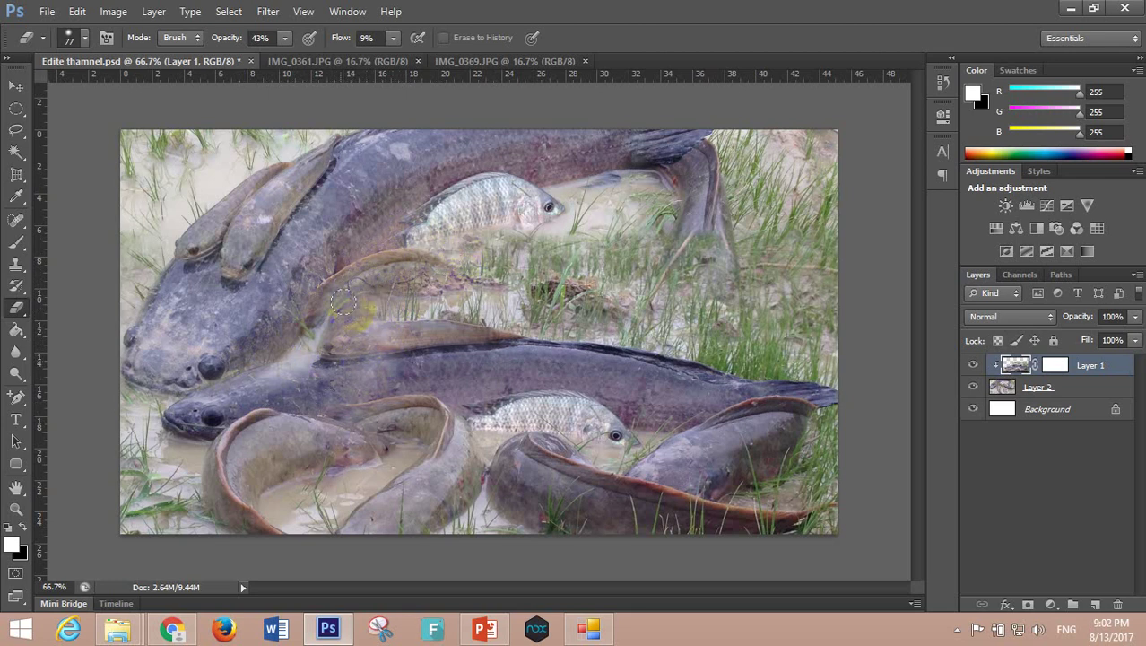
mouse_move(508, 304)
left_mouse_down()
mouse_move(456, 302)
mouse_move(593, 264)
mouse_move(468, 263)
mouse_move(490, 290)
mouse_move(660, 313)
mouse_move(603, 260)
mouse_move(524, 243)
mouse_move(556, 265)
mouse_move(512, 256)
mouse_move(673, 249)
mouse_move(549, 257)
mouse_move(553, 328)
mouse_move(642, 328)
left_mouse_up()
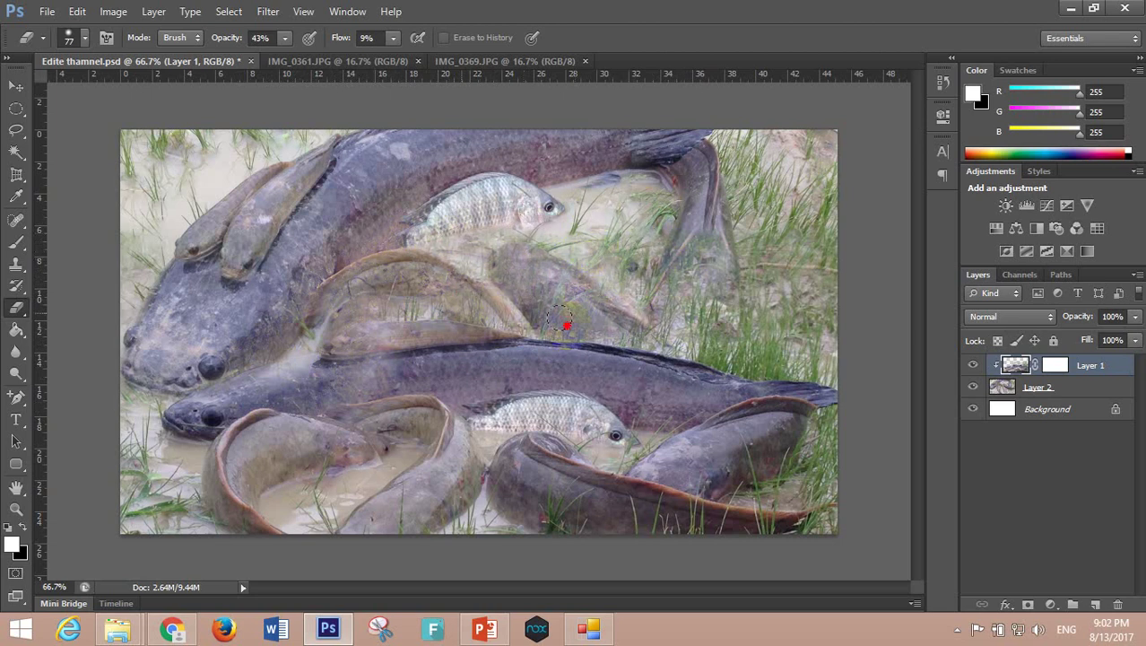
Erase over the eel and the fish tail to reveal the lower photo.
left_click_drag(408, 267, 476, 319)
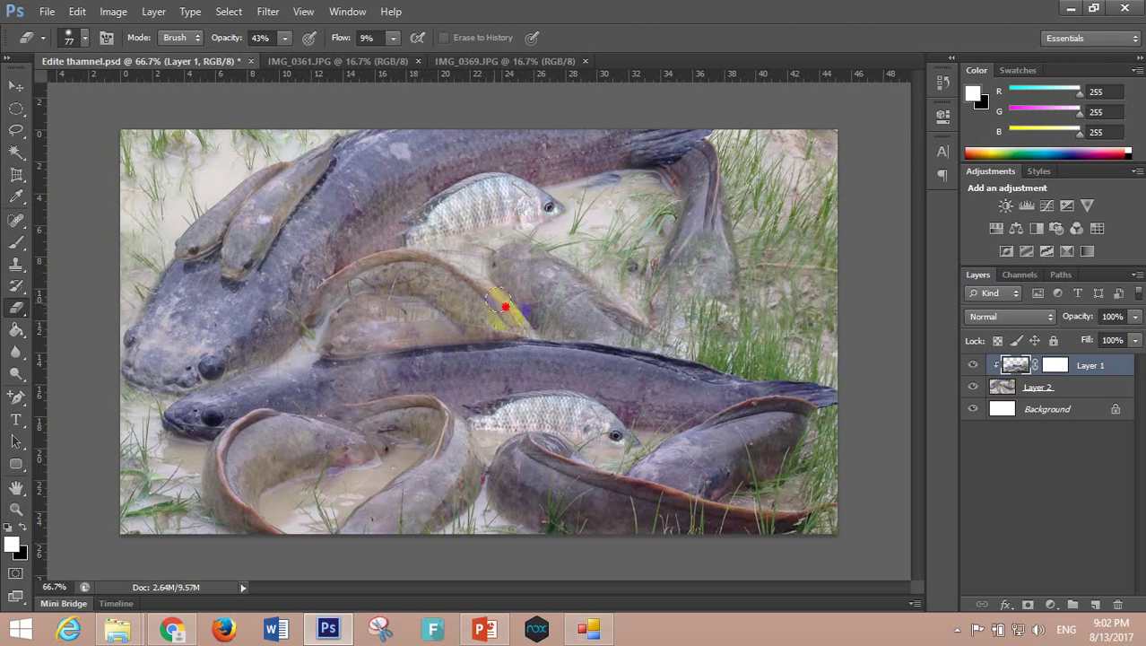
mouse_move(501, 303)
left_mouse_down()
mouse_move(502, 320)
mouse_move(356, 309)
left_mouse_up()
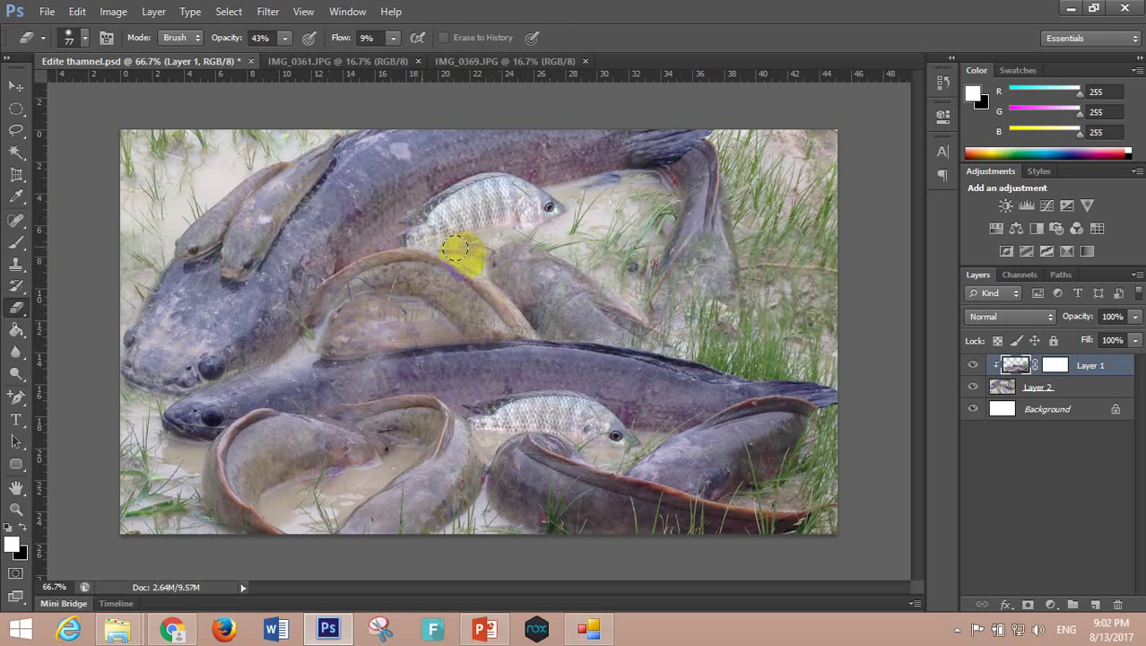
mouse_move(718, 199)
left_mouse_down()
mouse_move(709, 306)
mouse_move(674, 348)
mouse_move(669, 299)
left_mouse_up()
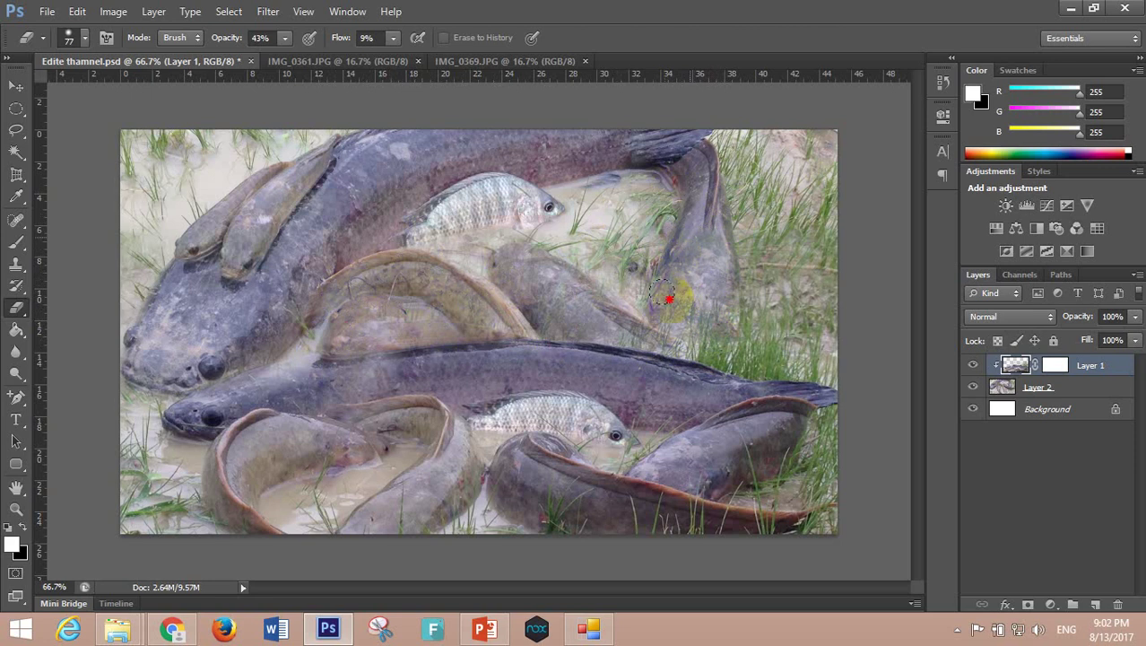
mouse_move(703, 264)
left_mouse_down()
mouse_move(708, 329)
mouse_move(745, 285)
mouse_move(678, 371)
mouse_move(660, 375)
left_mouse_up()
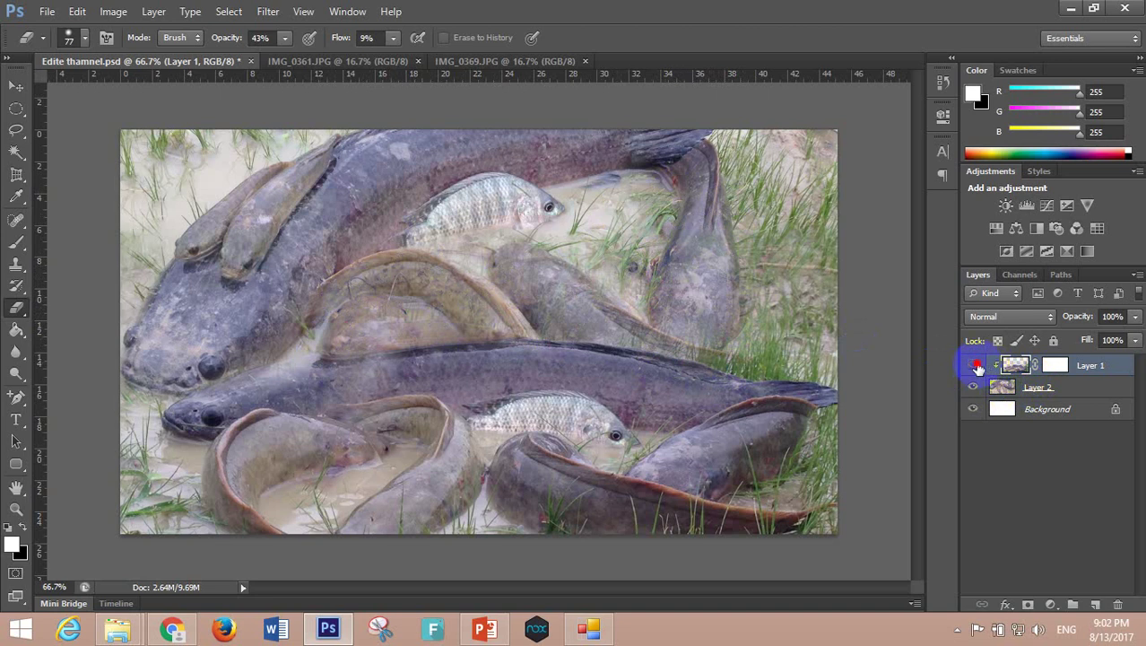
Toggle the top photo's visibility several times to compare it with the lower one.
left_click(974, 365)
left_click(975, 366)
left_click(975, 366)
left_click(976, 366)
left_click(976, 366)
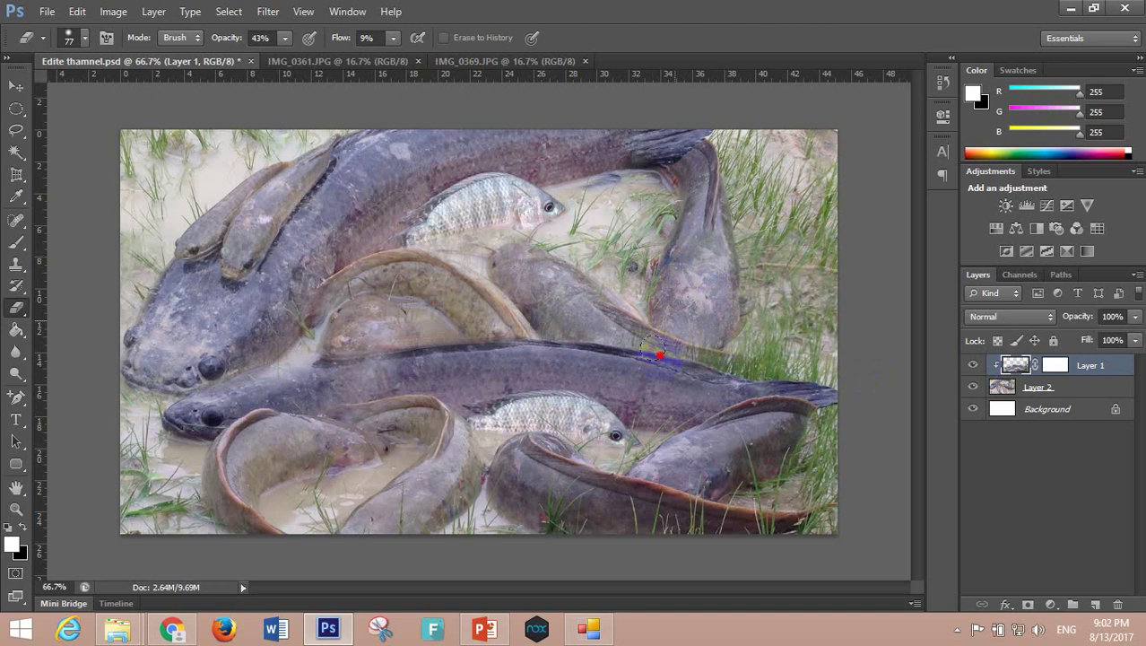
Erase over the lower fish and across the upper-right fish to its lower edge.
left_click_drag(659, 348, 708, 363)
left_click_drag(682, 218, 708, 304)
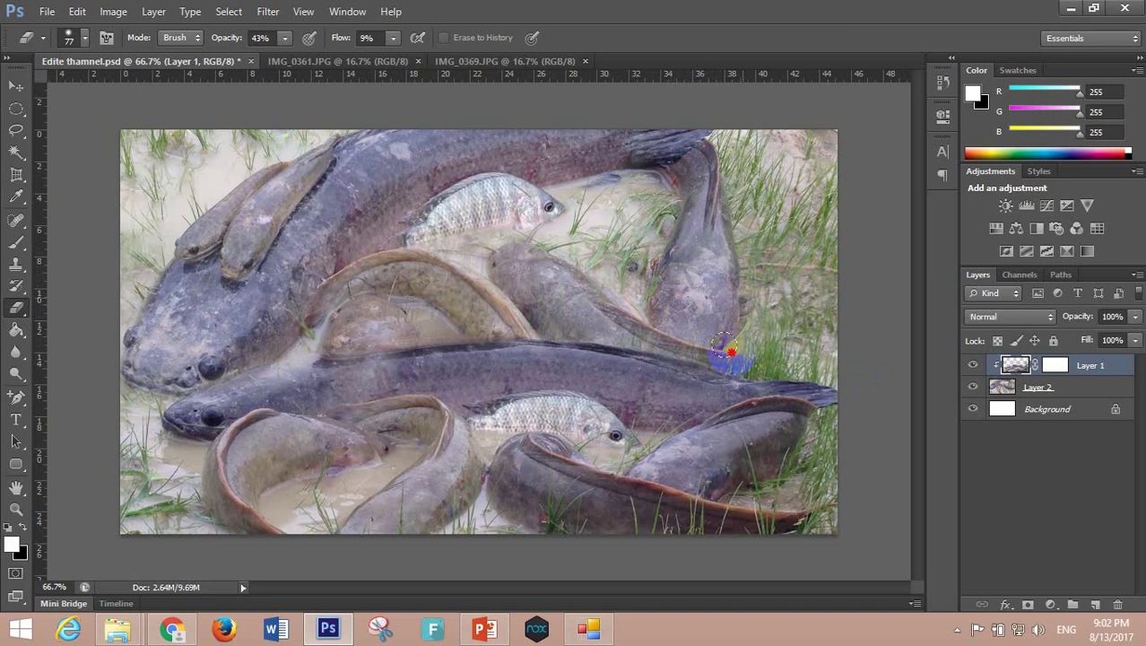
scroll(647, 321, "up", 2)
left_click(679, 403)
scroll(722, 272, "down", 3)
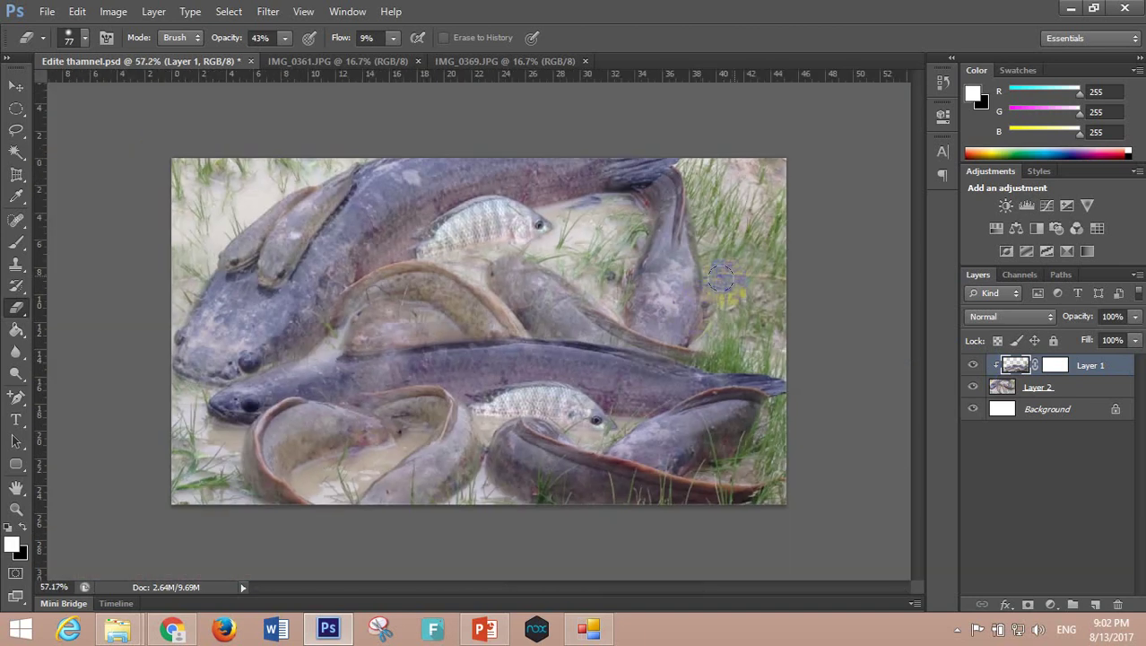
mouse_move(682, 285)
left_mouse_down()
mouse_move(644, 320)
mouse_move(529, 287)
mouse_move(608, 346)
mouse_move(556, 325)
left_mouse_up()
scroll(556, 326, "up", 3)
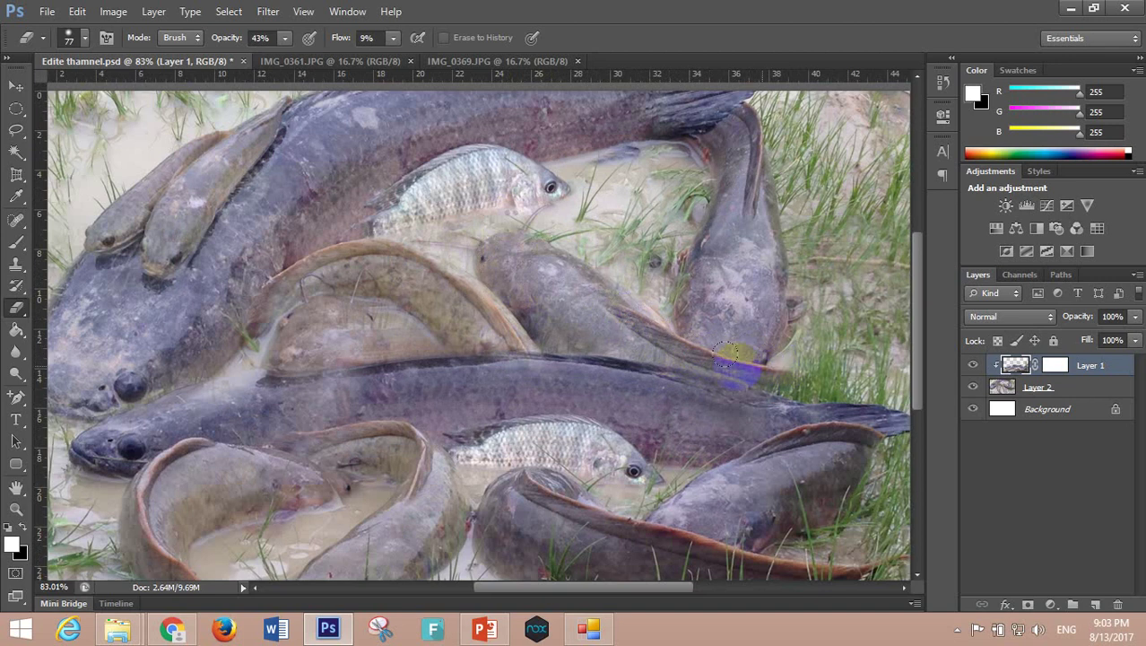
left_click_drag(728, 359, 766, 384)
Blend the curled upper-left fish, raising eraser flow to 45%, and swap the colours.
left_click(269, 262)
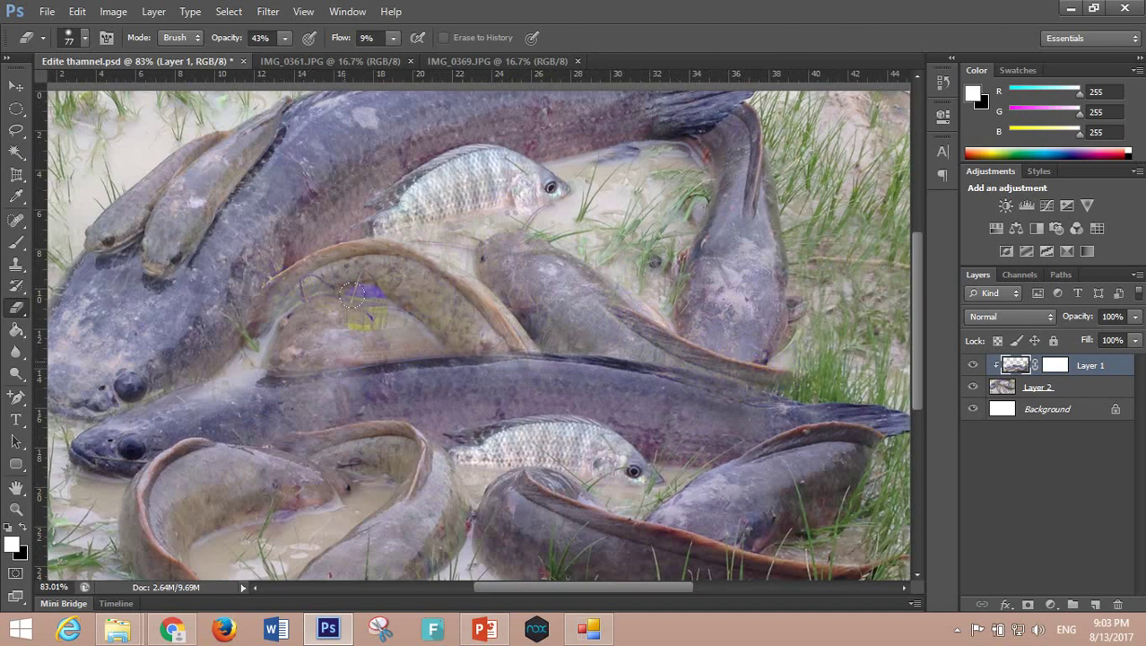
mouse_move(256, 328)
left_mouse_down()
mouse_move(452, 343)
mouse_move(333, 379)
mouse_move(530, 368)
mouse_move(305, 337)
mouse_move(435, 366)
left_mouse_up()
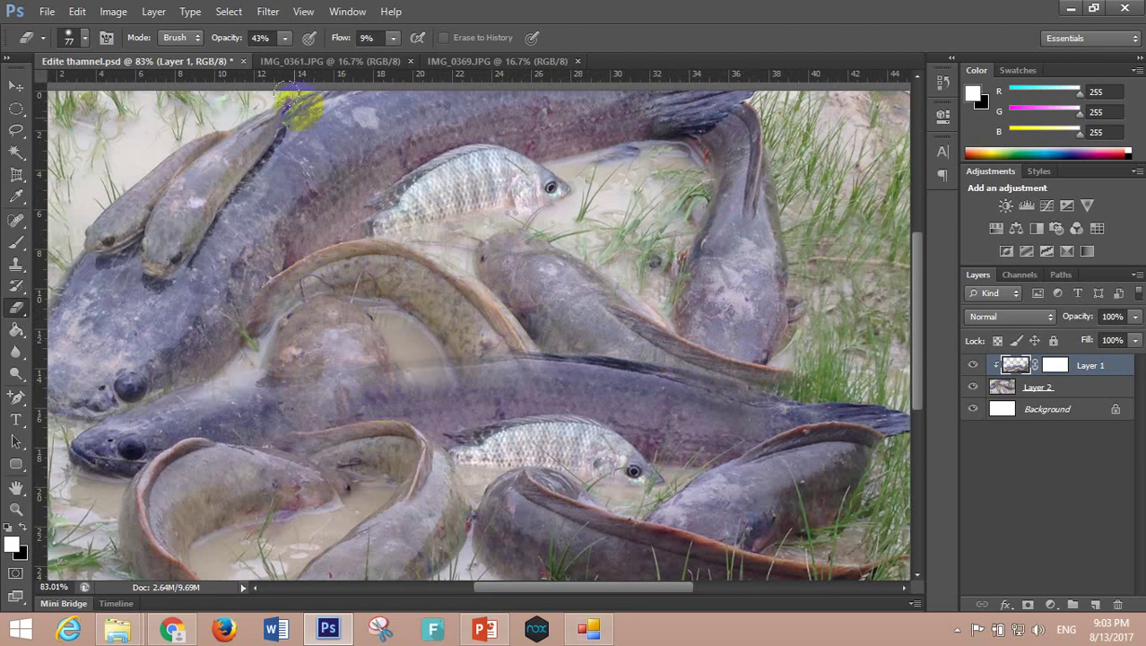
left_click_drag(339, 42, 354, 273)
mouse_move(333, 231)
left_mouse_down()
mouse_move(315, 396)
mouse_move(429, 339)
mouse_move(511, 366)
mouse_move(528, 327)
mouse_move(520, 381)
mouse_move(498, 417)
mouse_move(473, 370)
left_mouse_up()
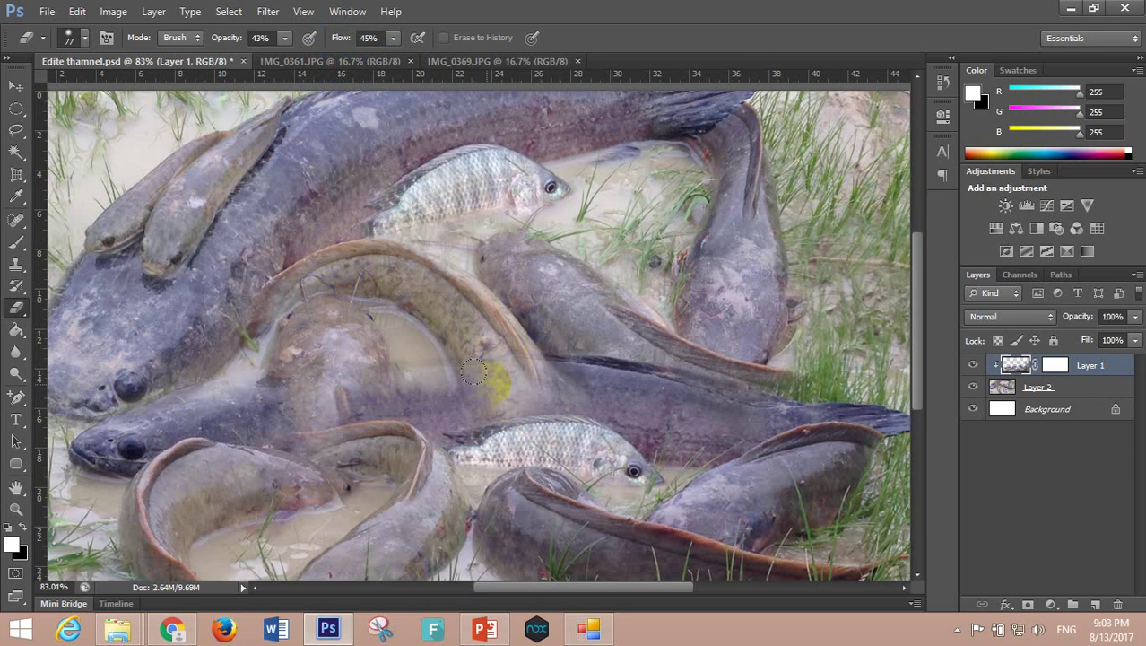
scroll(474, 372, "down", 2)
scroll(484, 369, "down", 2)
scroll(530, 360, "up", 2)
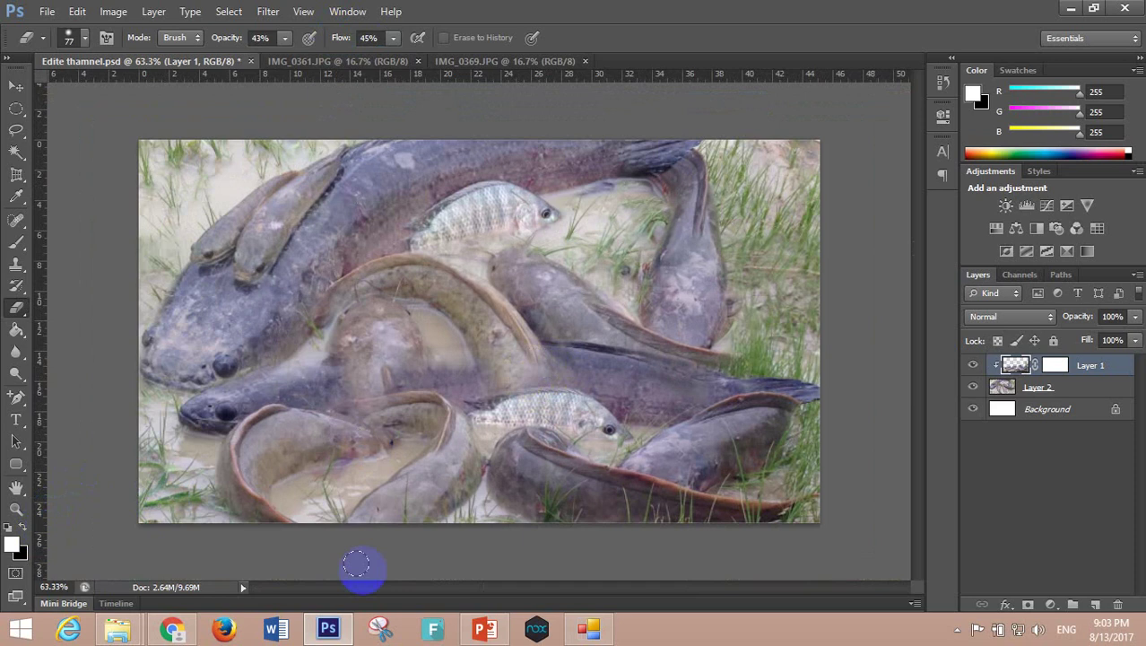
left_click(12, 527)
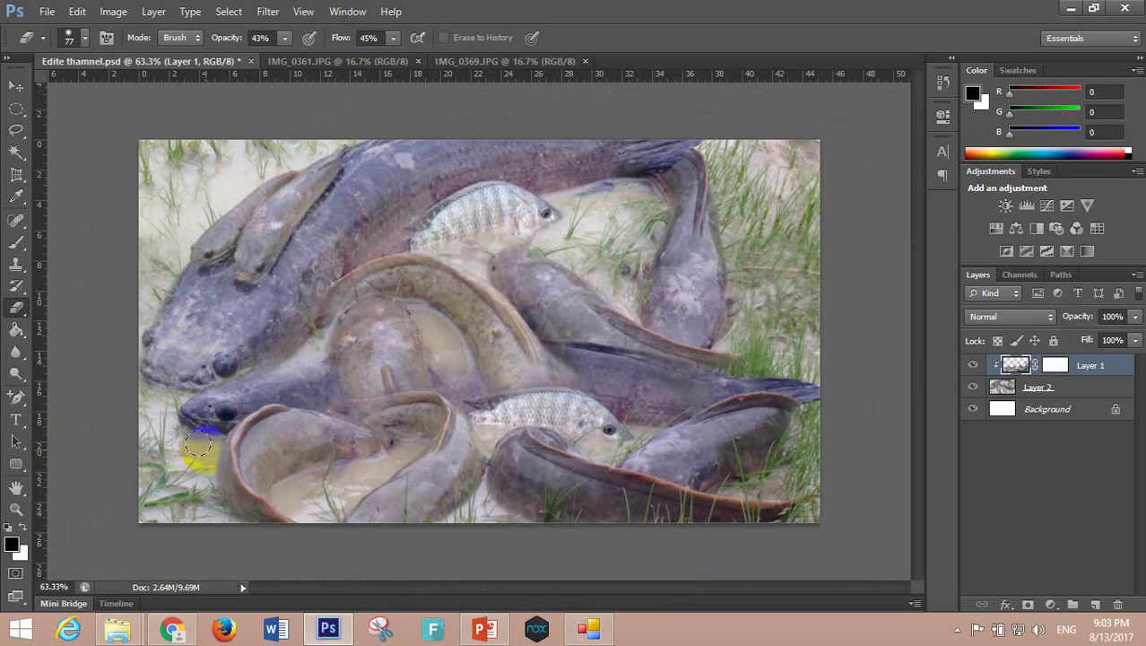
left_click(16, 509)
left_click(26, 531)
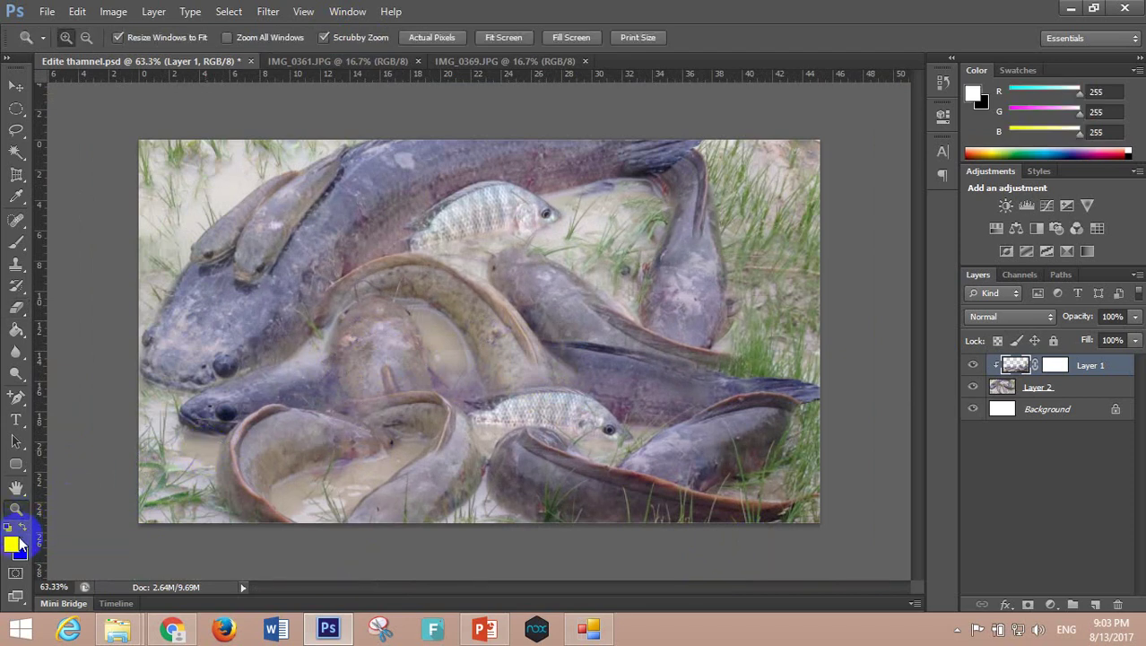
left_click(18, 308)
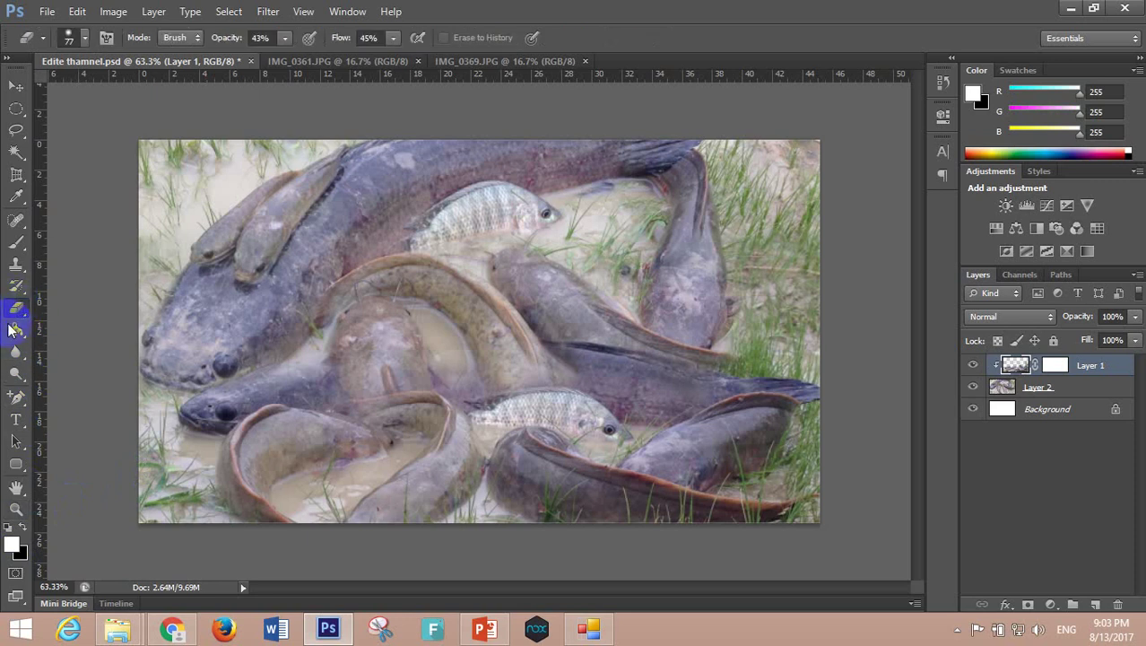
left_click_drag(367, 378, 644, 377)
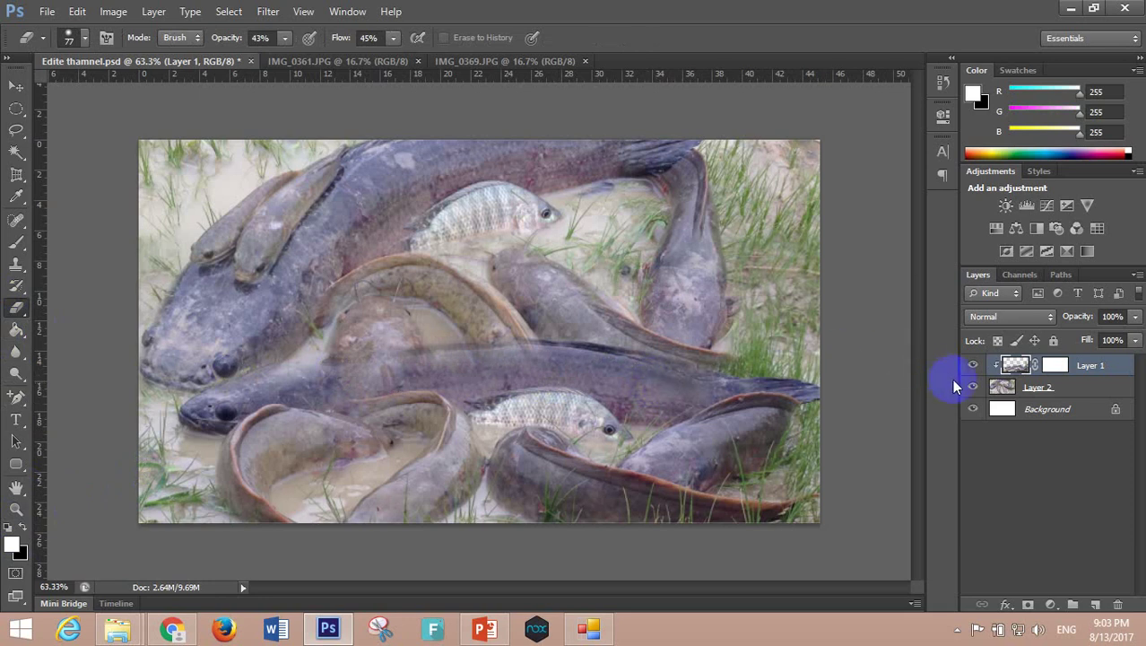
left_click(970, 385)
left_click(970, 366)
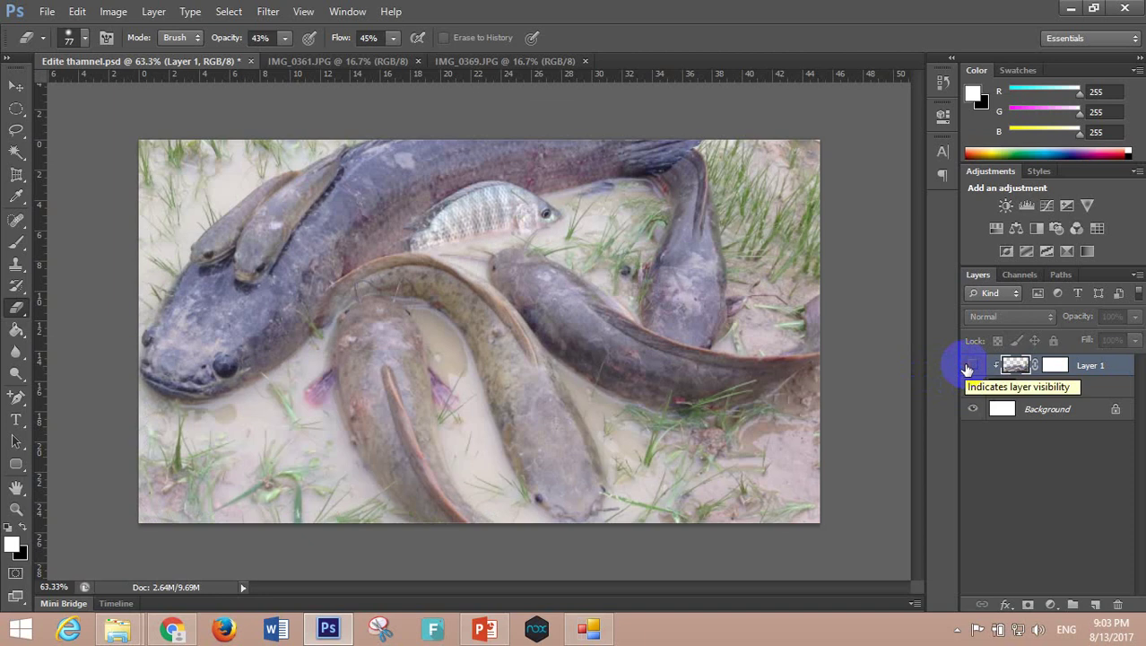
left_click(972, 366)
left_click(972, 366)
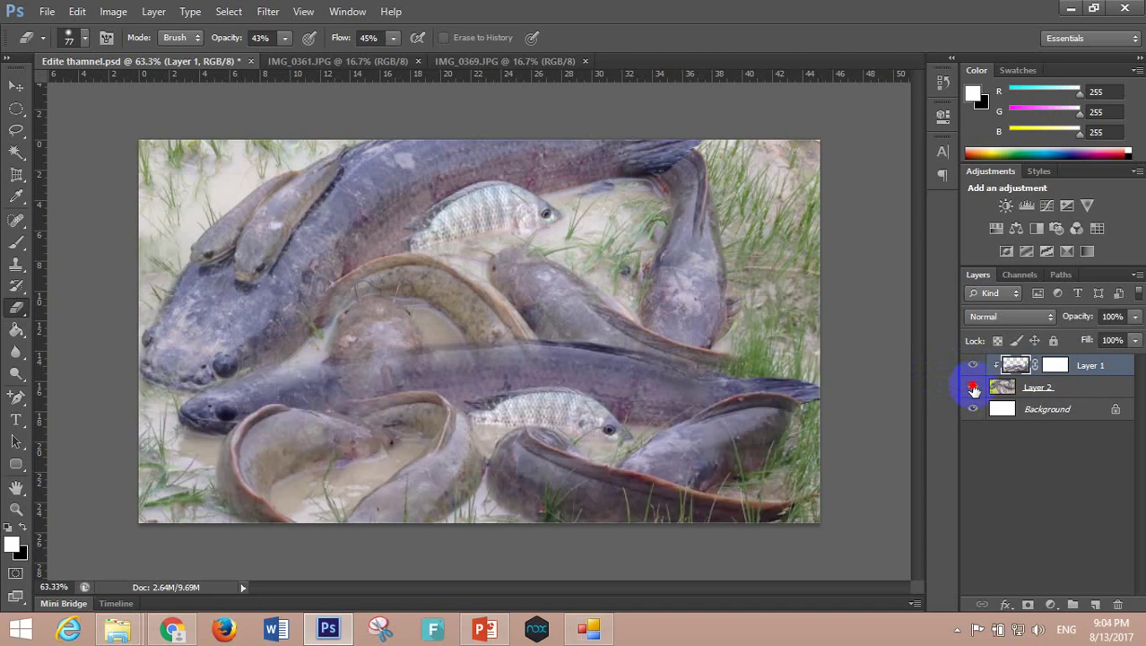
left_click(973, 391)
left_click(974, 391)
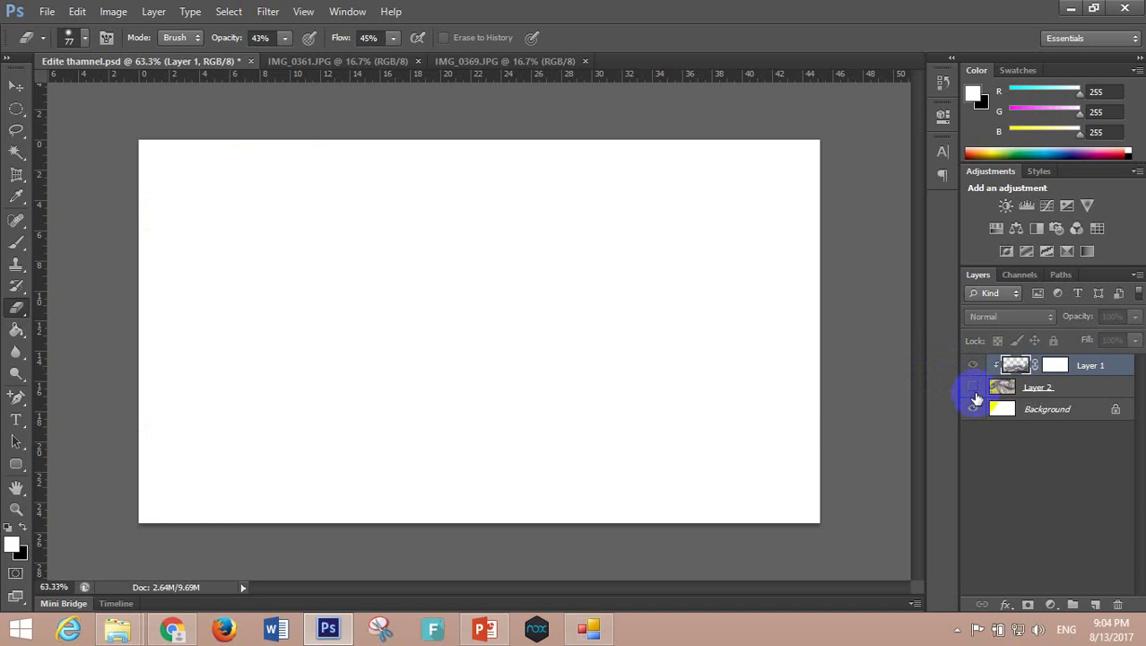
left_click(996, 386)
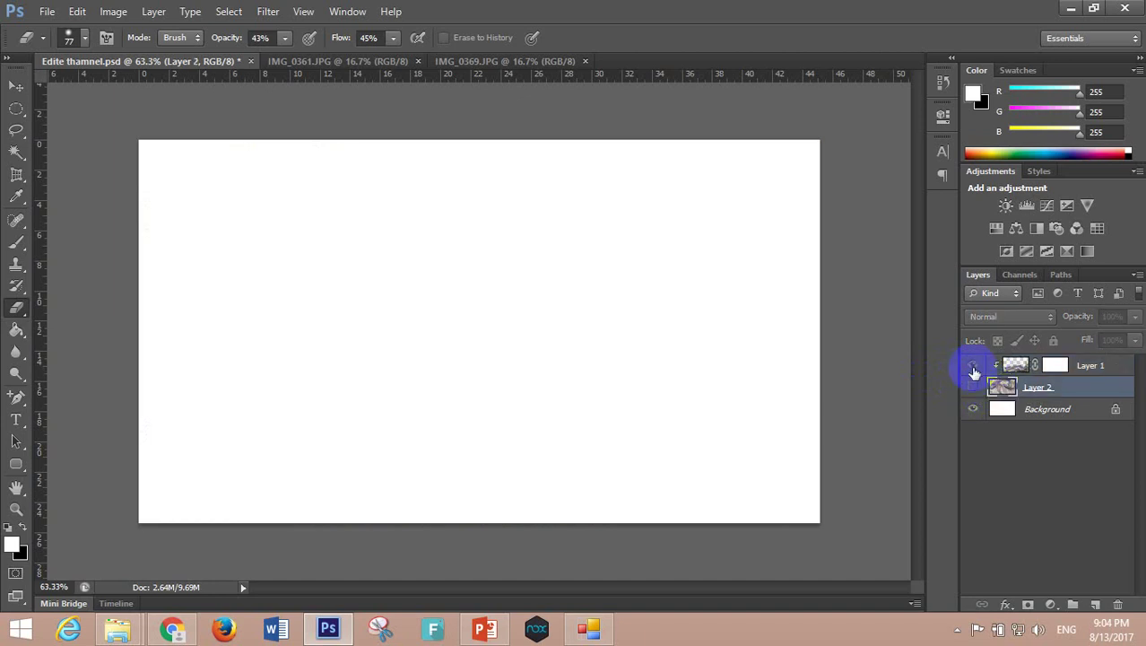
left_click(974, 390)
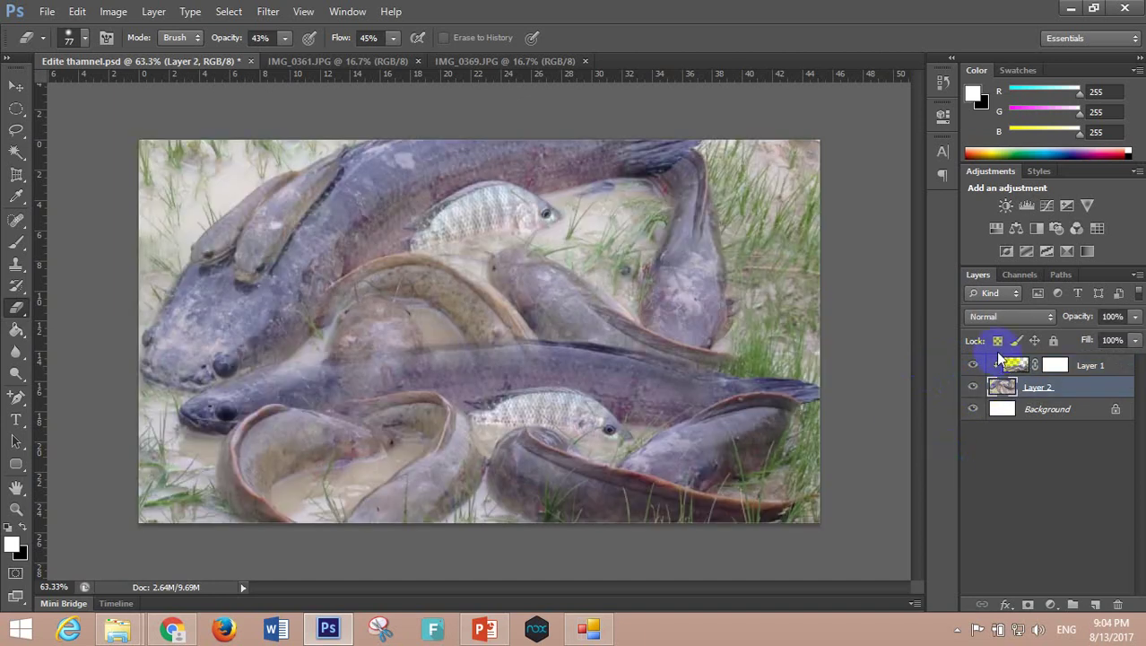
left_click(1006, 367)
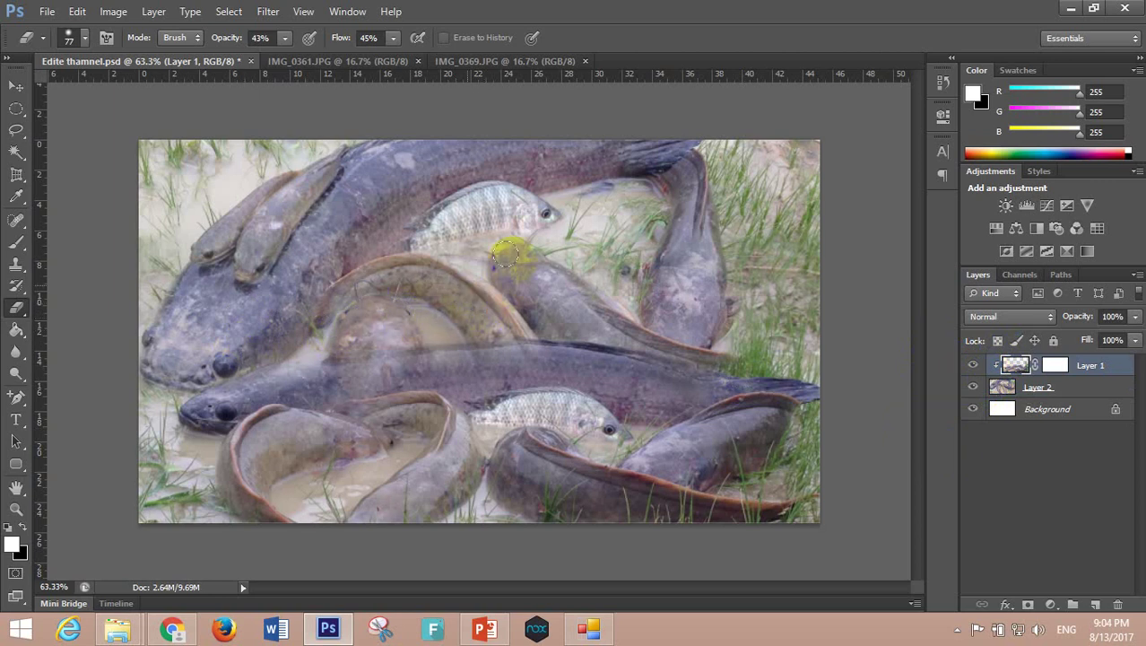
Erase a little more across the middle fish, then switch to Move and fit the image.
left_click(544, 221)
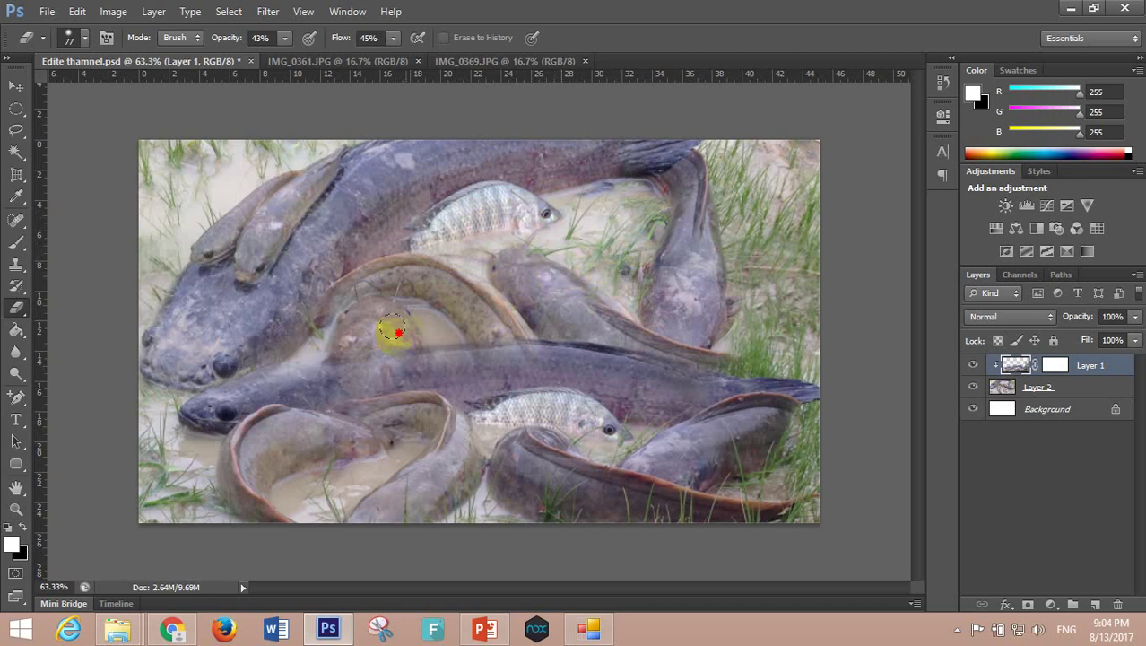
left_click_drag(396, 333, 584, 345)
left_click(16, 85)
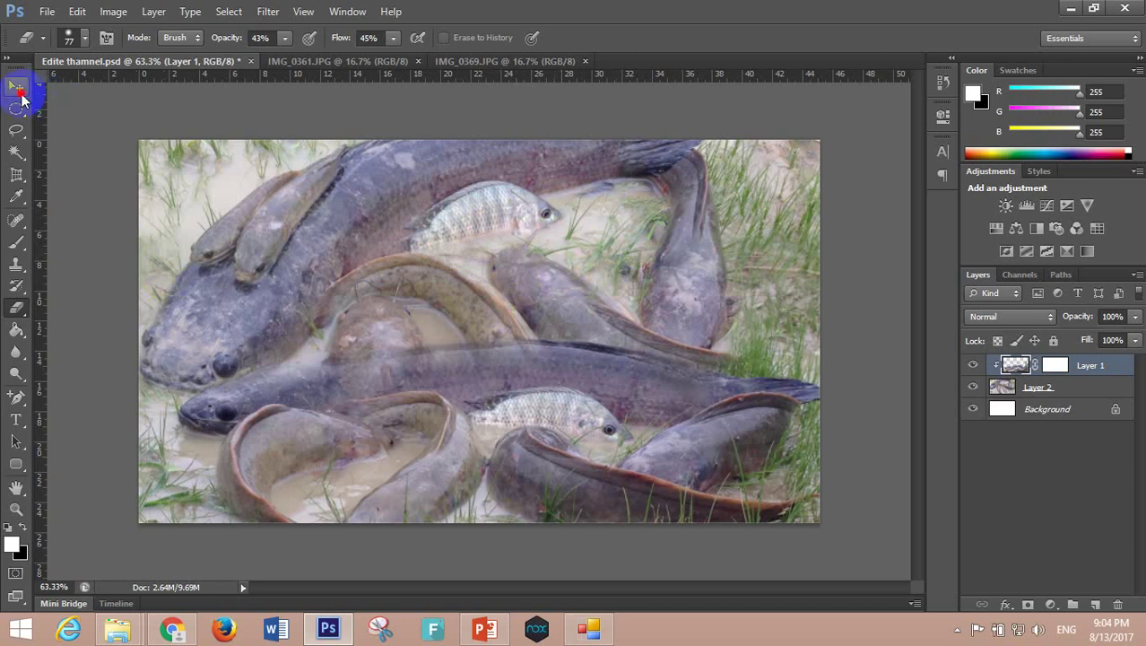
left_click(1004, 415)
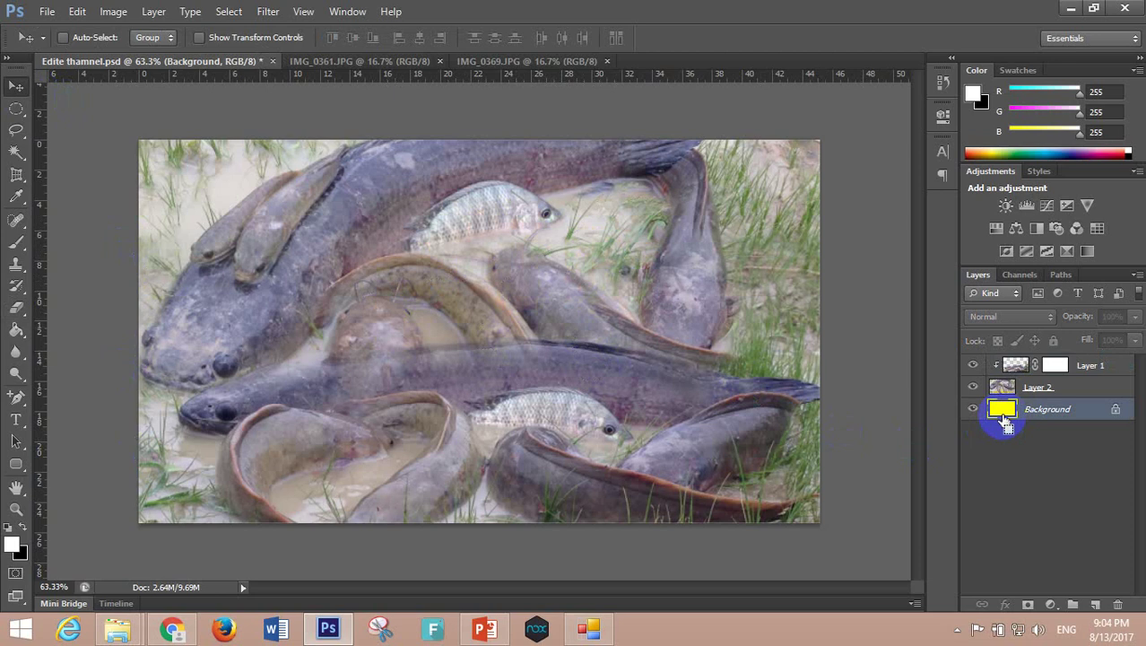
key("ctrl+minus")
key("ctrl+0")
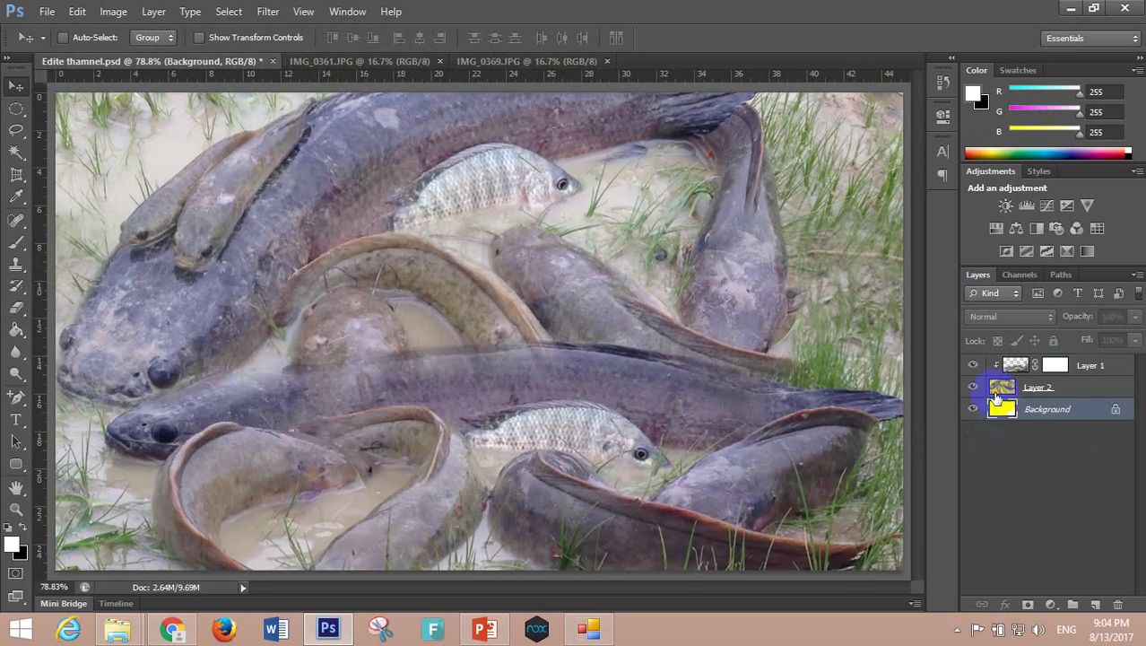
Try a lower fill on Layer 1, restore it to 100%, and select all three layers.
key("ctrl+z")
left_click(1090, 365)
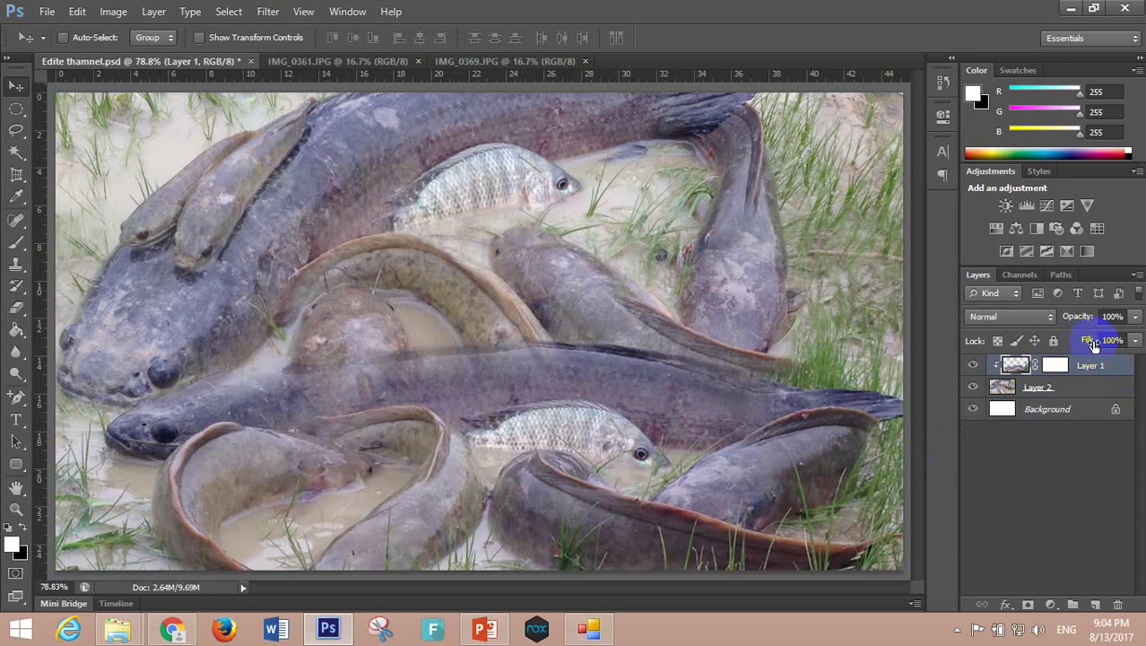
mouse_move(1087, 340)
left_mouse_down()
mouse_move(1078, 346)
mouse_move(1115, 334)
mouse_move(1078, 320)
left_mouse_up()
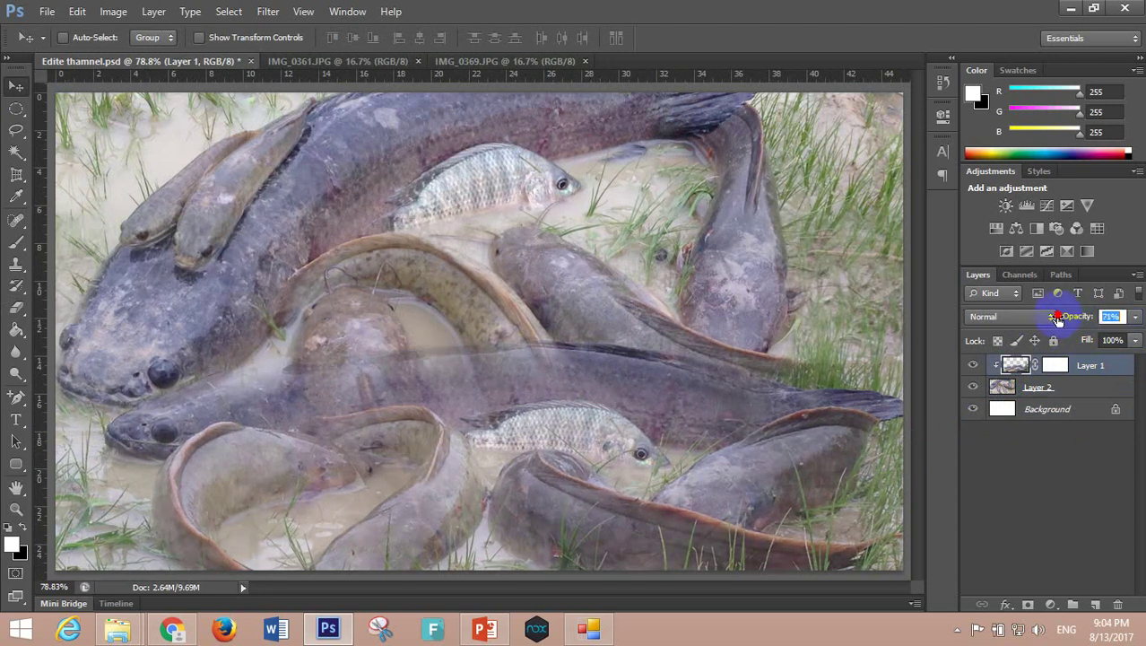
left_click_drag(1068, 320, 1134, 316)
left_click(1067, 388)
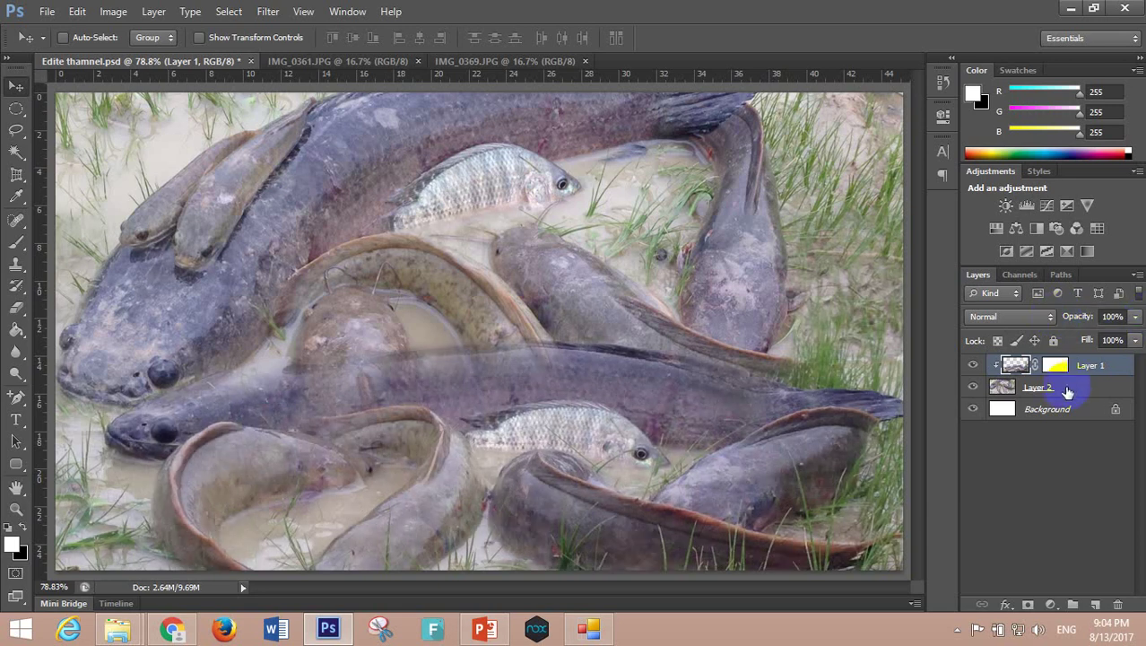
left_click(1054, 365)
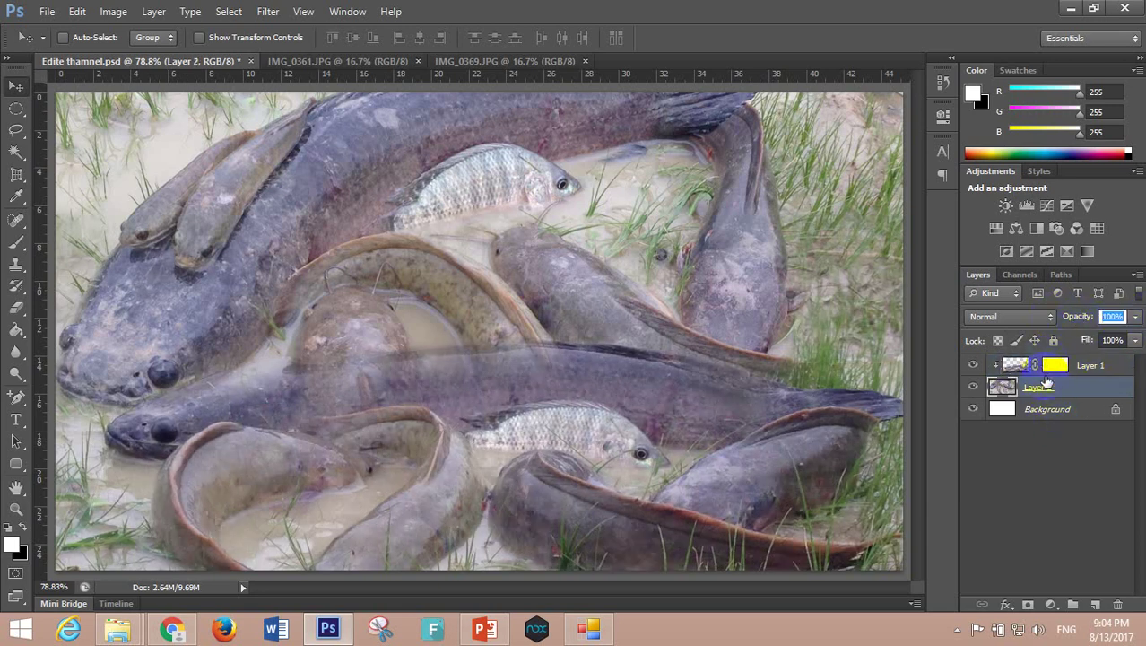
left_click(1058, 410, "shift")
Merge all layers with Ctrl+E and apply Levels with input values 28, 0.84 and 225.
key("ctrl+e")
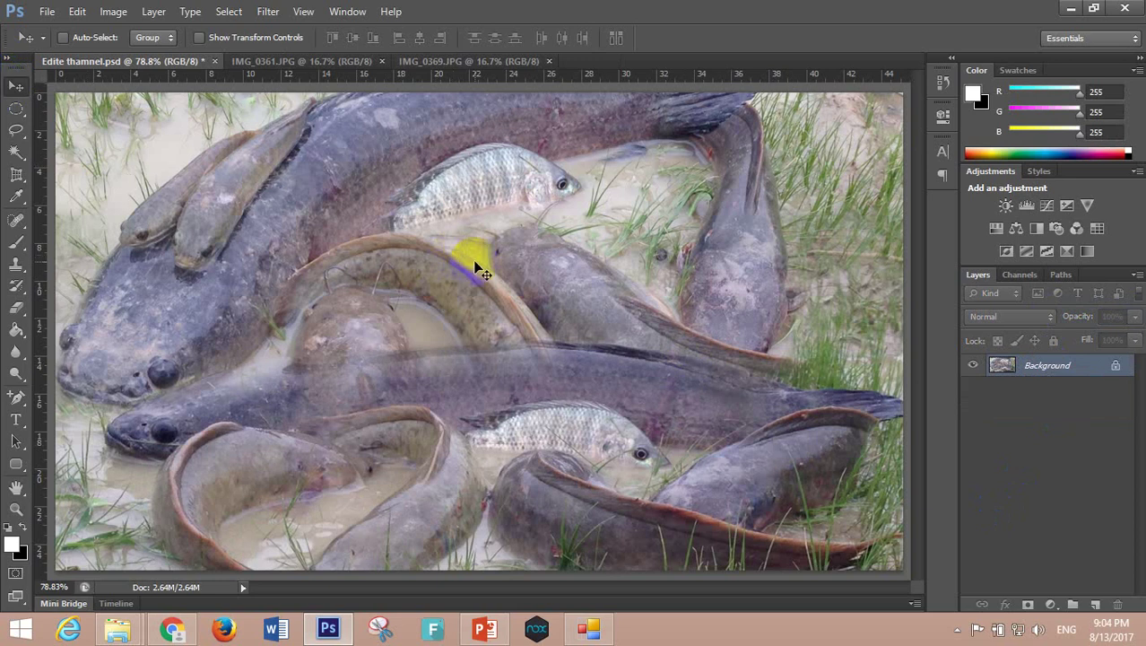
key("ctrl+l")
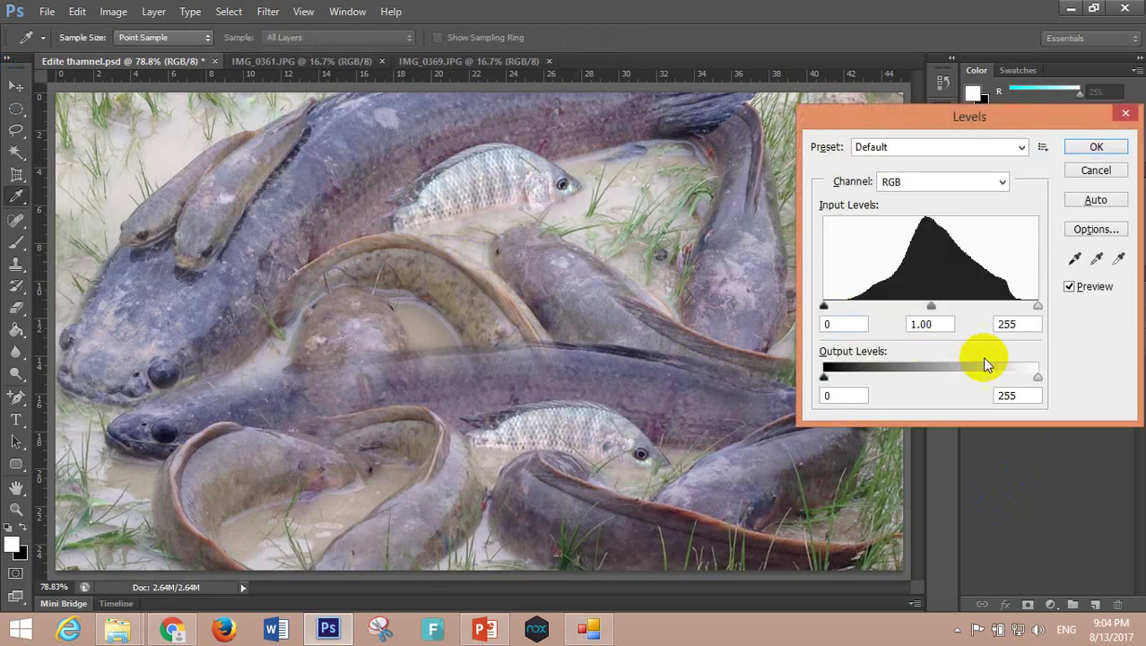
mouse_move(931, 306)
left_mouse_down()
mouse_move(844, 311)
mouse_move(962, 312)
mouse_move(947, 311)
left_mouse_up()
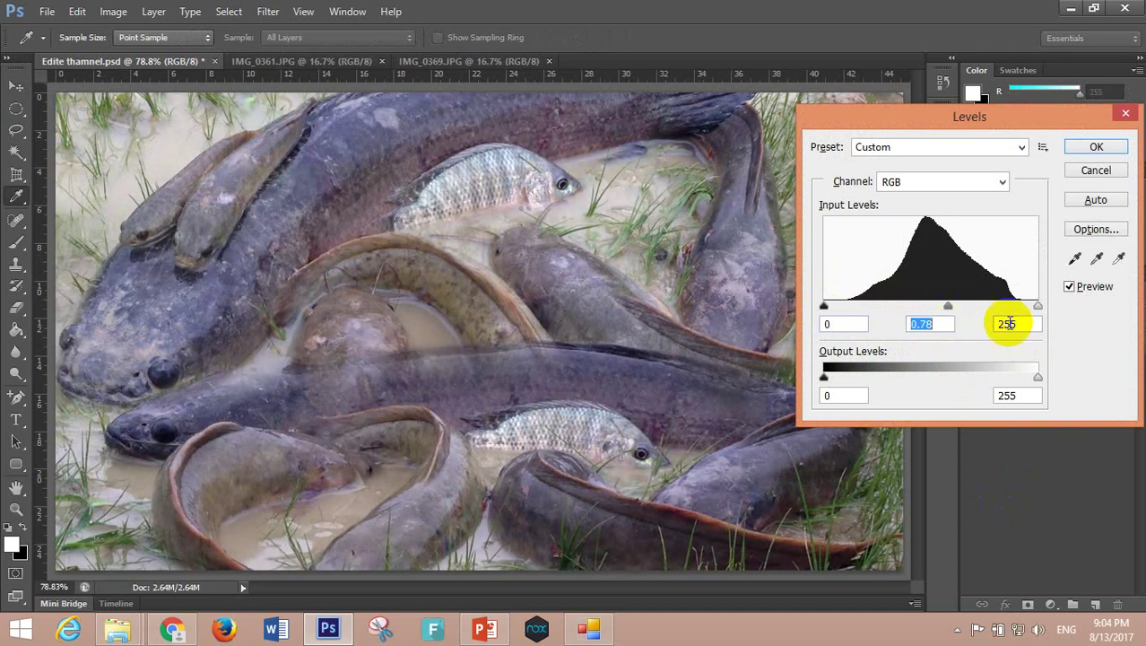
left_click_drag(1038, 307, 1014, 308)
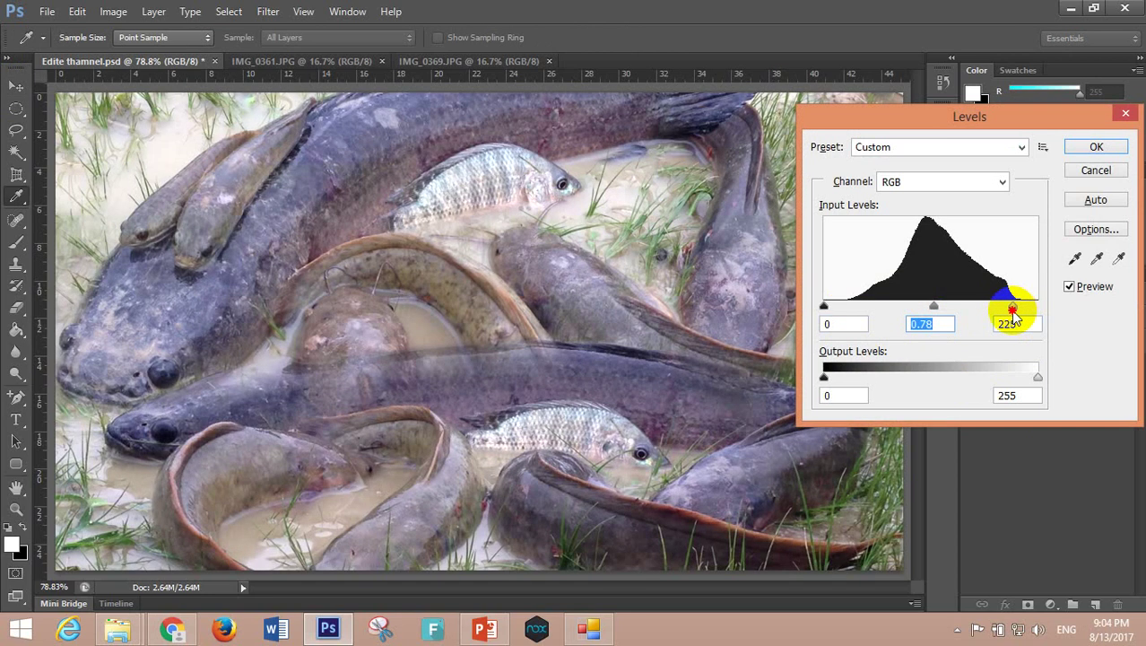
left_click_drag(825, 308, 848, 313)
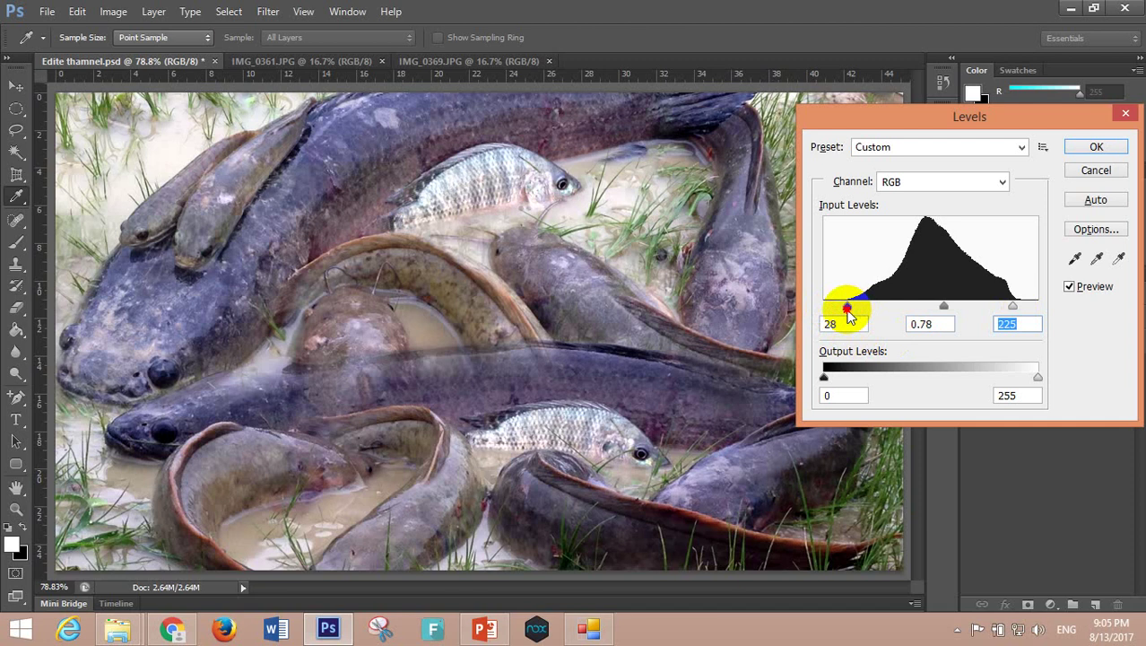
left_click(849, 311)
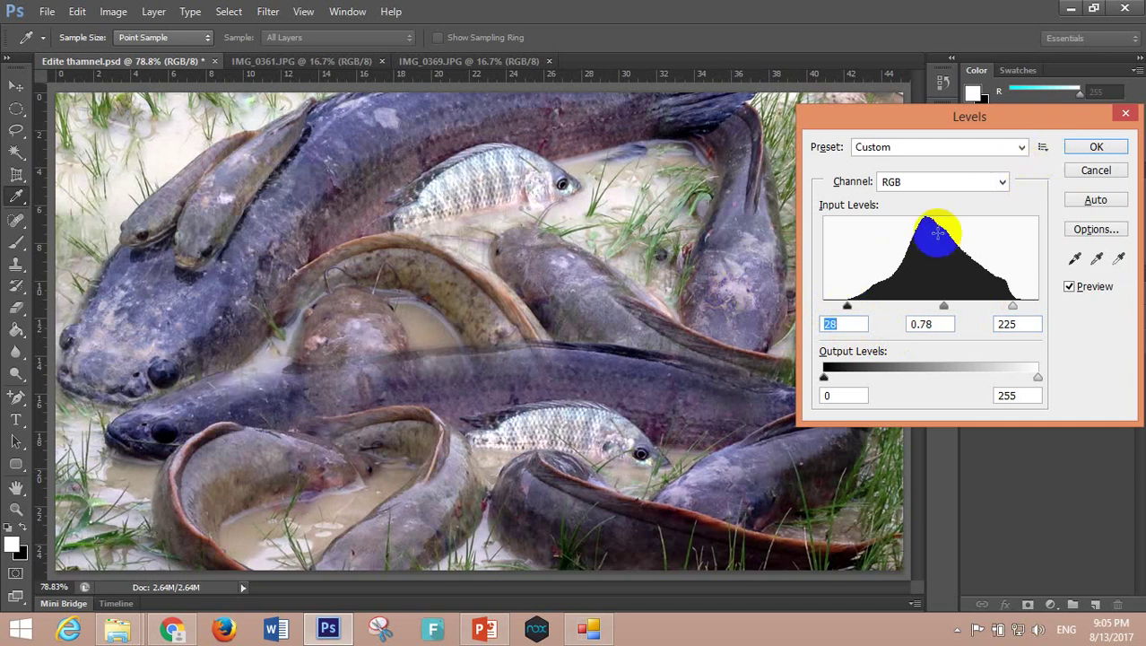
left_click_drag(944, 313, 941, 312)
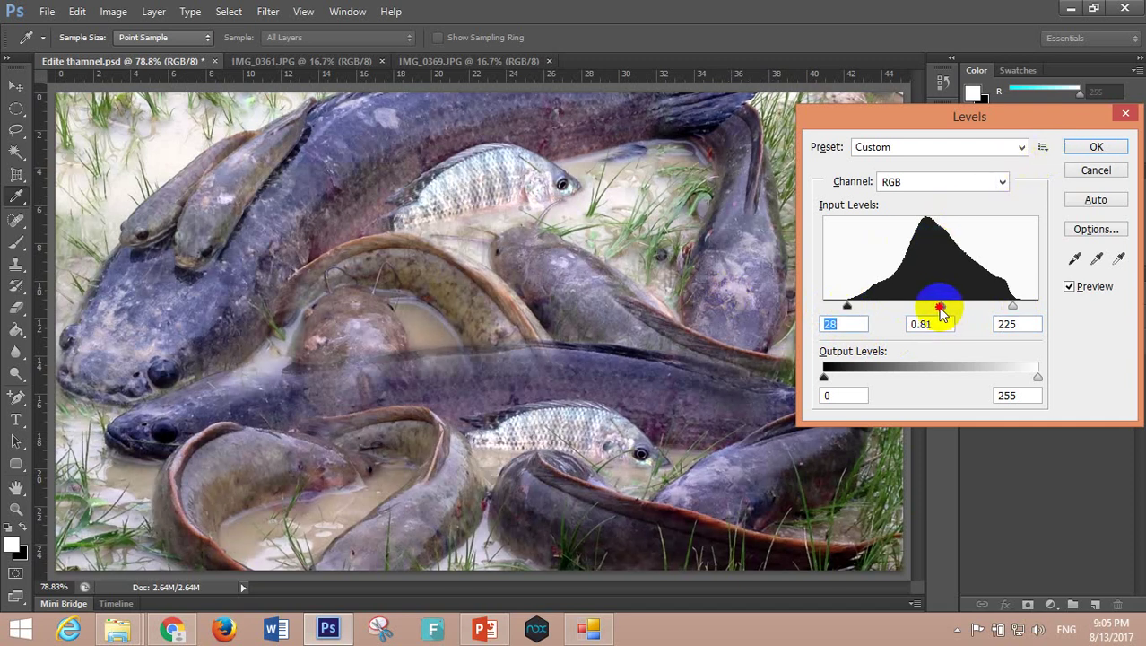
left_click(1096, 147)
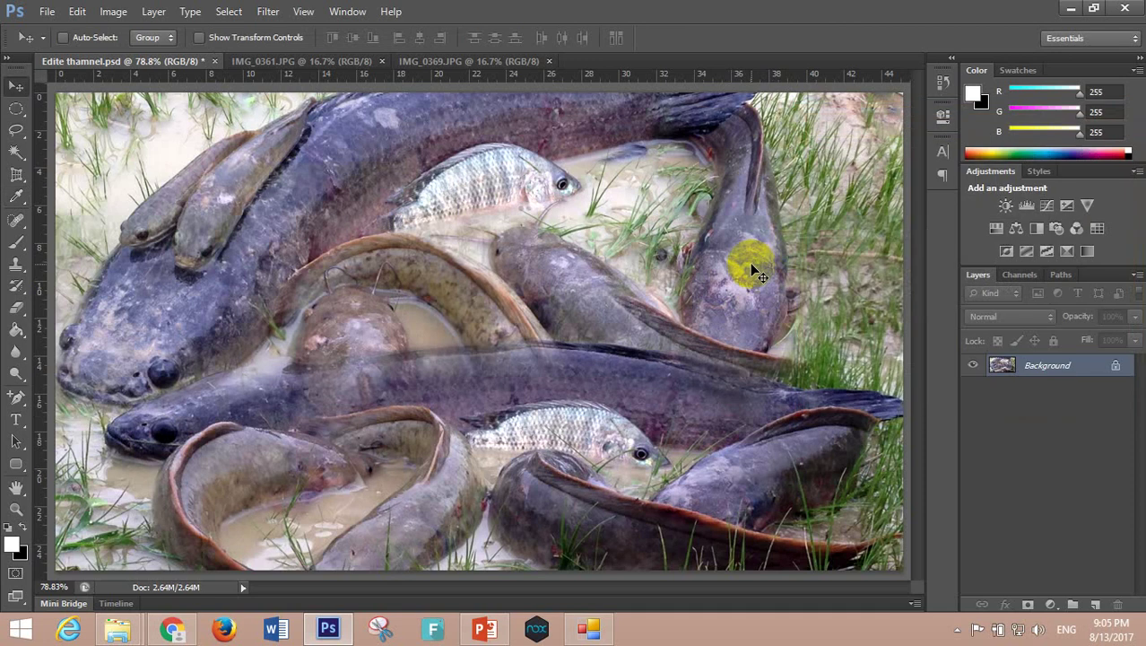
Save As a JPEG named Part29.jpg at Quality 12 Maximum.
left_click(49, 11)
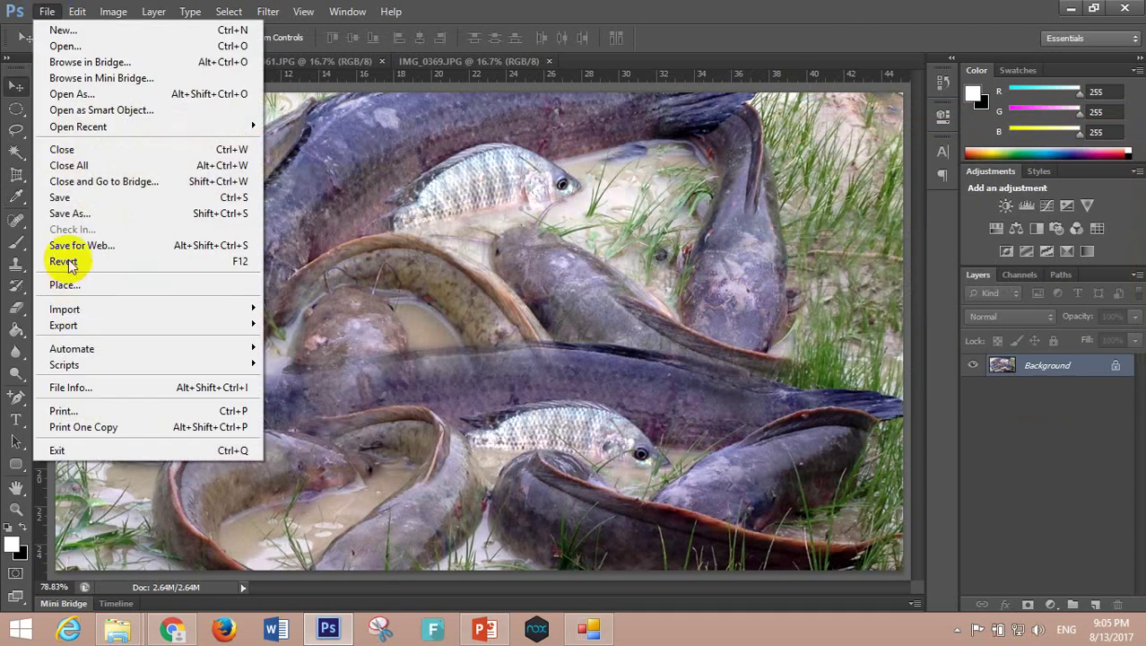
left_click(49, 215)
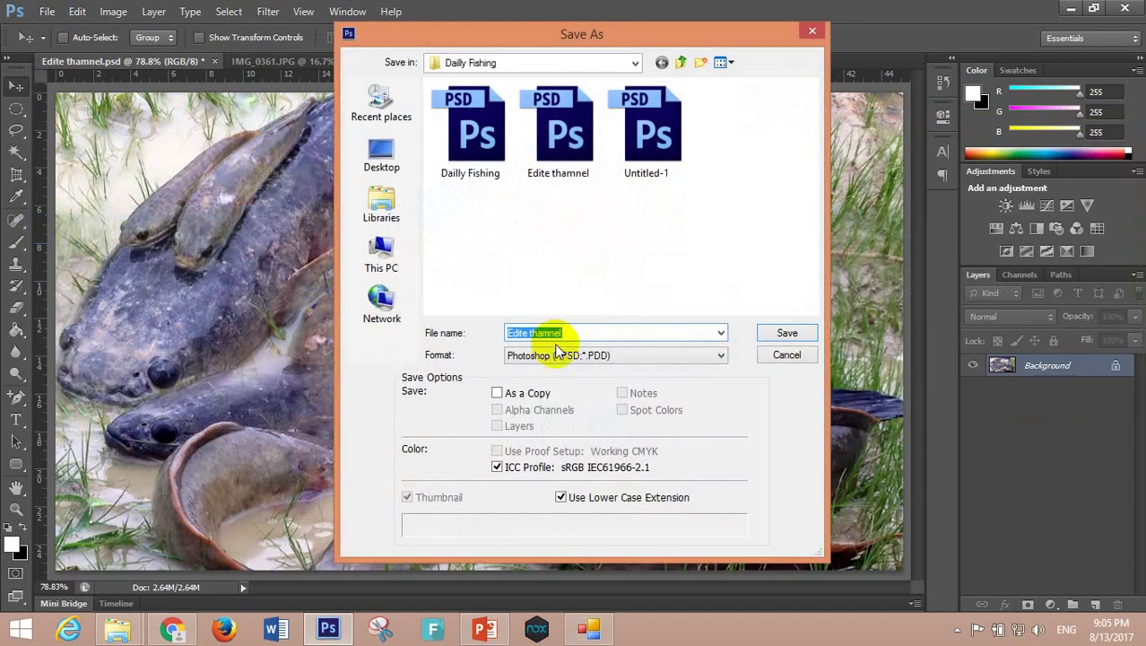
left_click(560, 355)
left_click(574, 458)
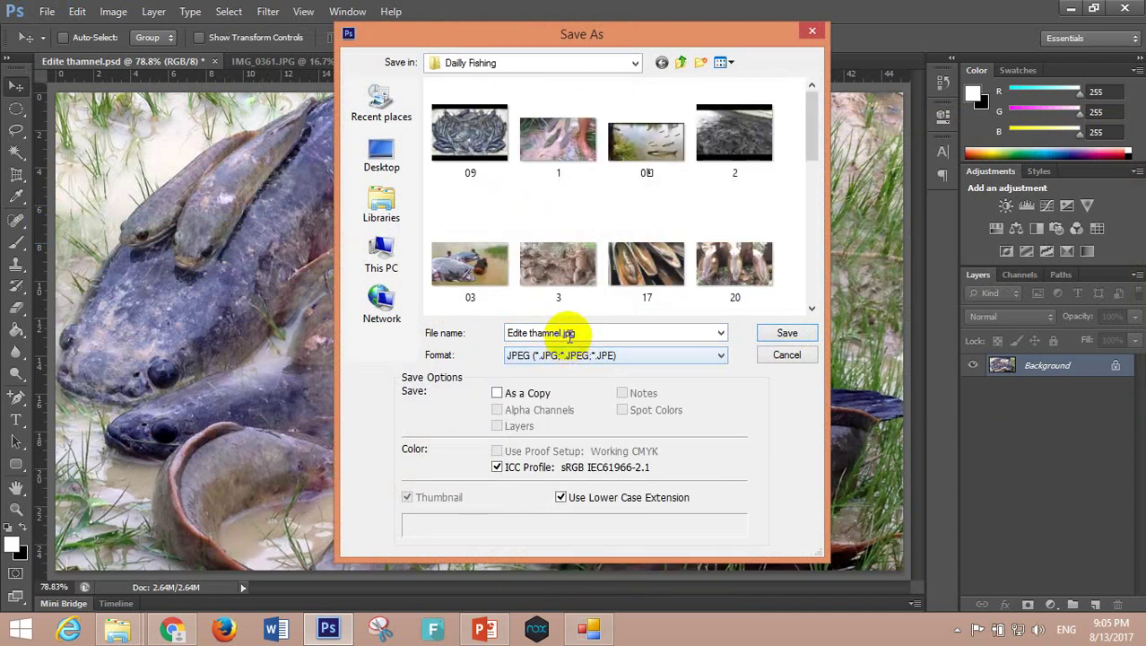
type("Part")
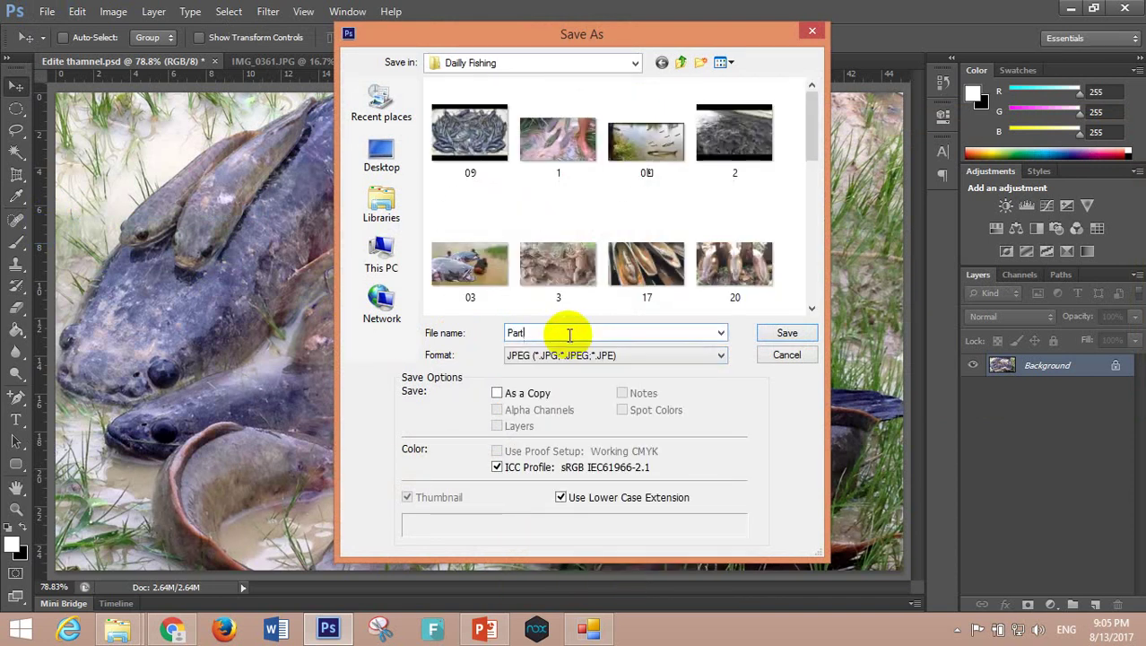
type("9")
key("Return")
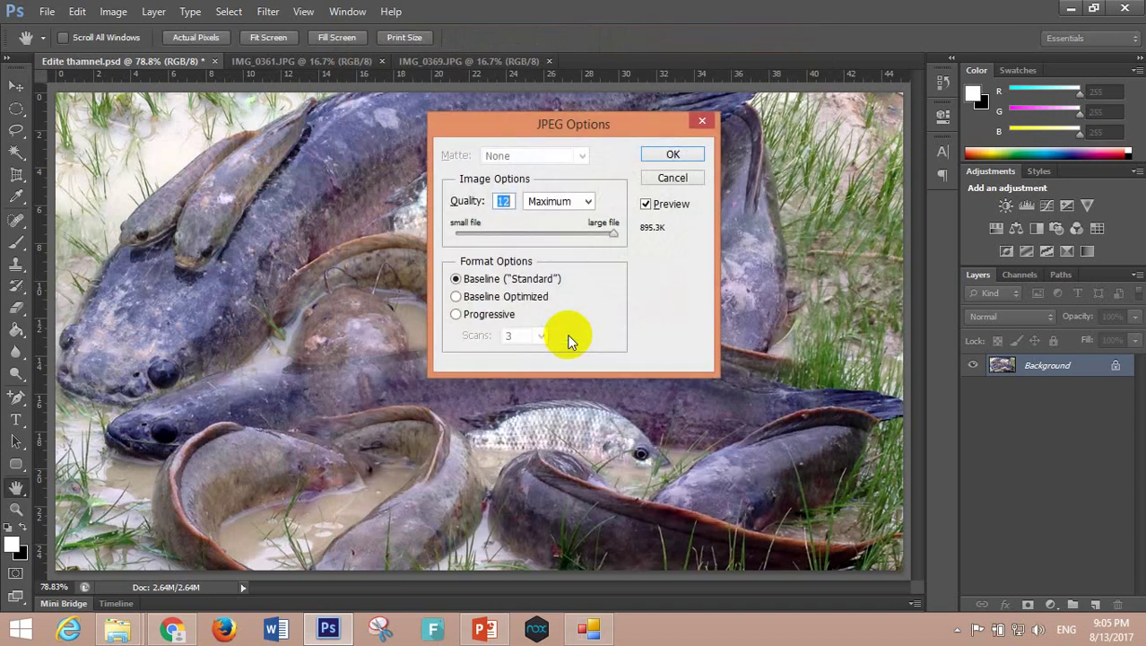
left_click(673, 154)
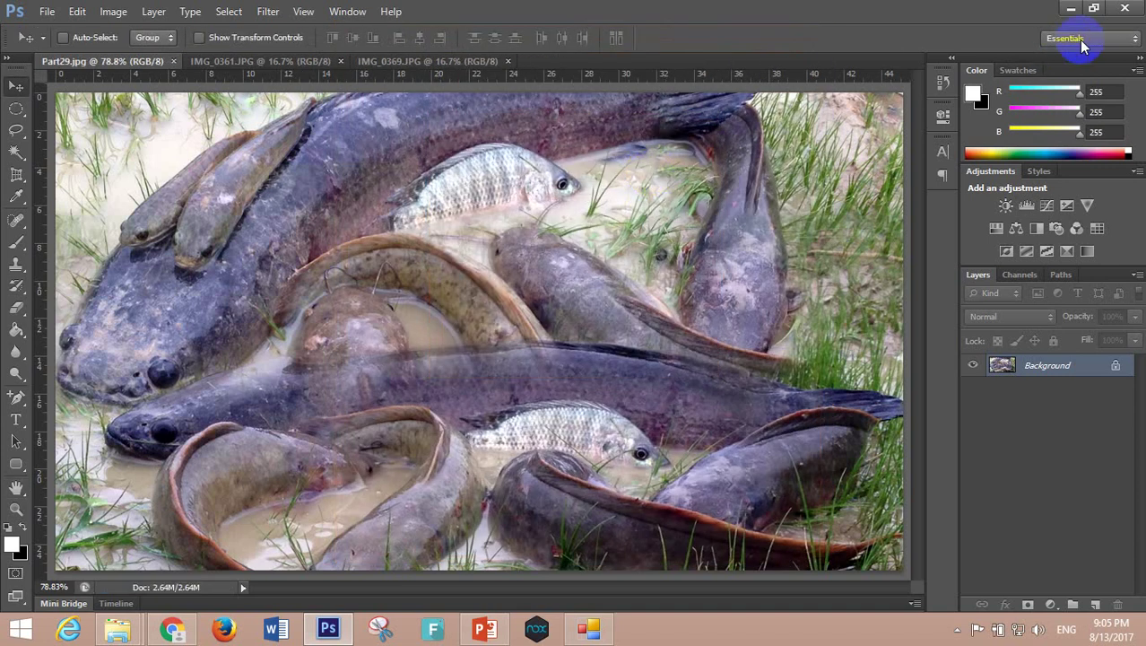
Minimize Photoshop, close the folder window, and refresh the desktop.
left_click(1124, 9)
left_click(1126, 9)
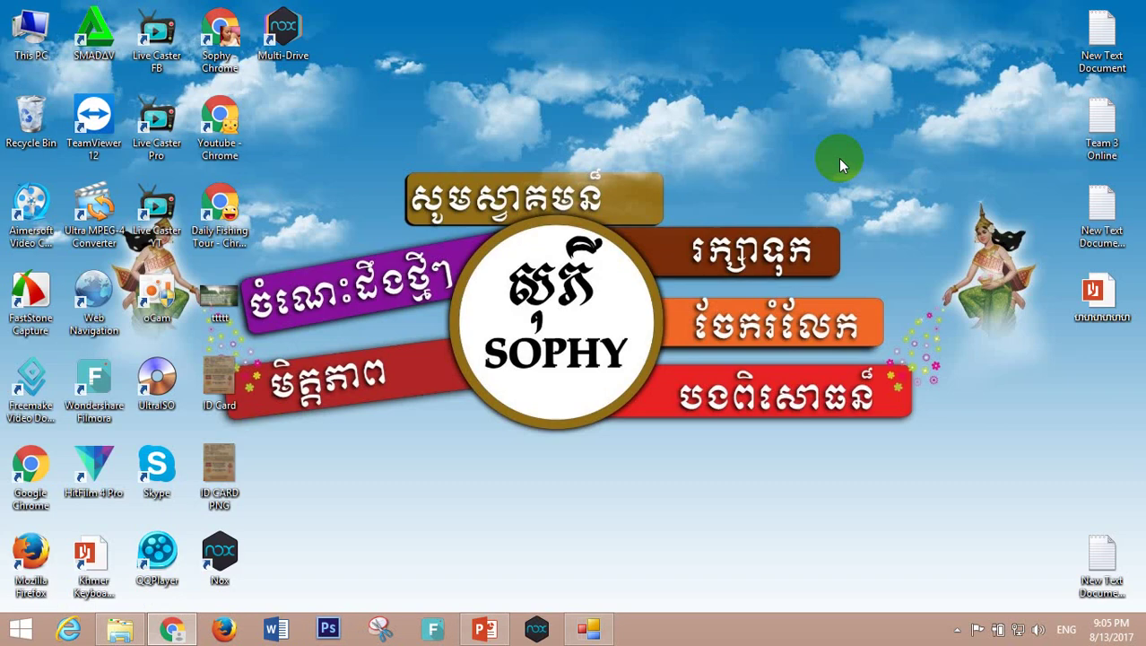
right_click(783, 163)
left_click(834, 213)
Refresh the desktop several more times from its right-click menu.
right_click(862, 249)
left_click(880, 305)
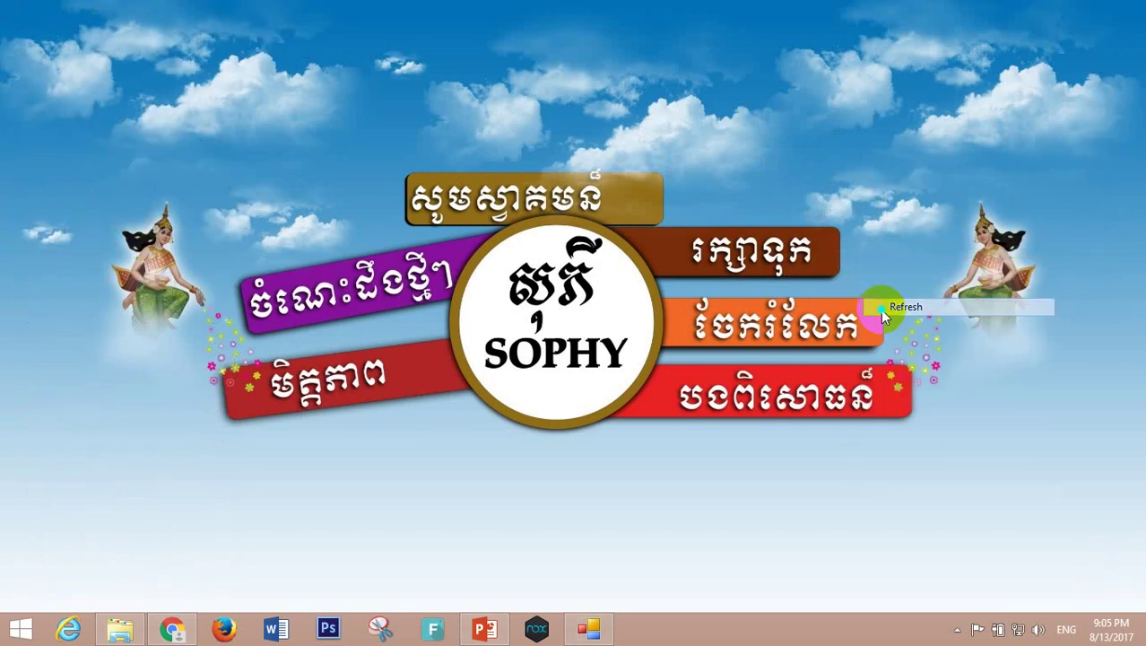
right_click(874, 304)
right_click(901, 361)
left_click(918, 406)
right_click(504, 174)
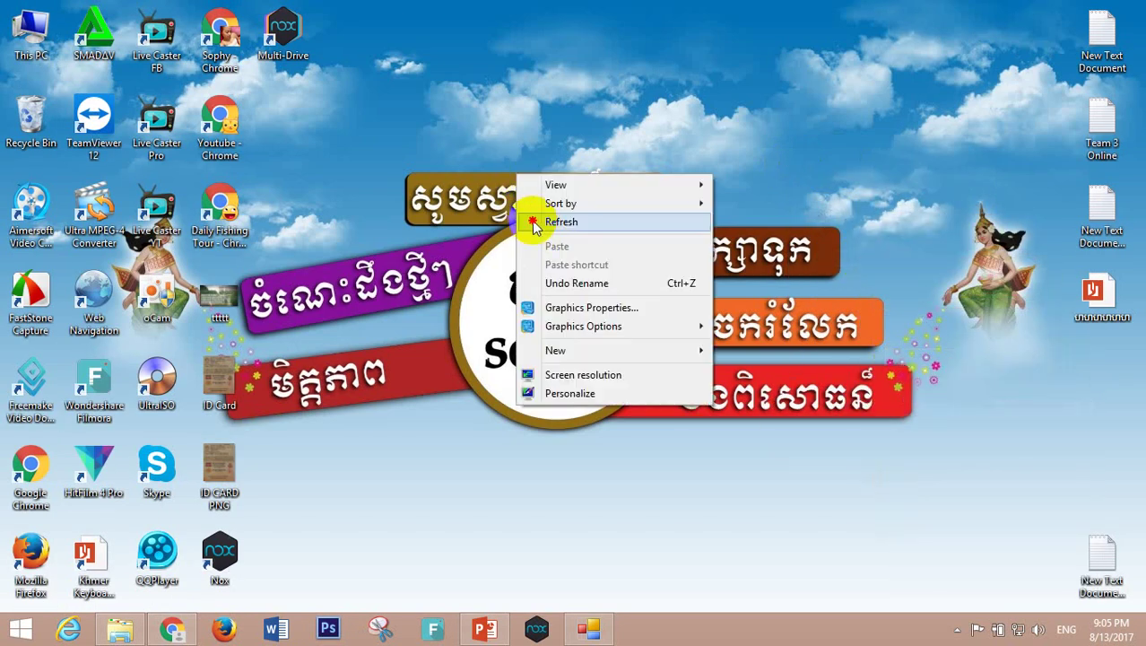